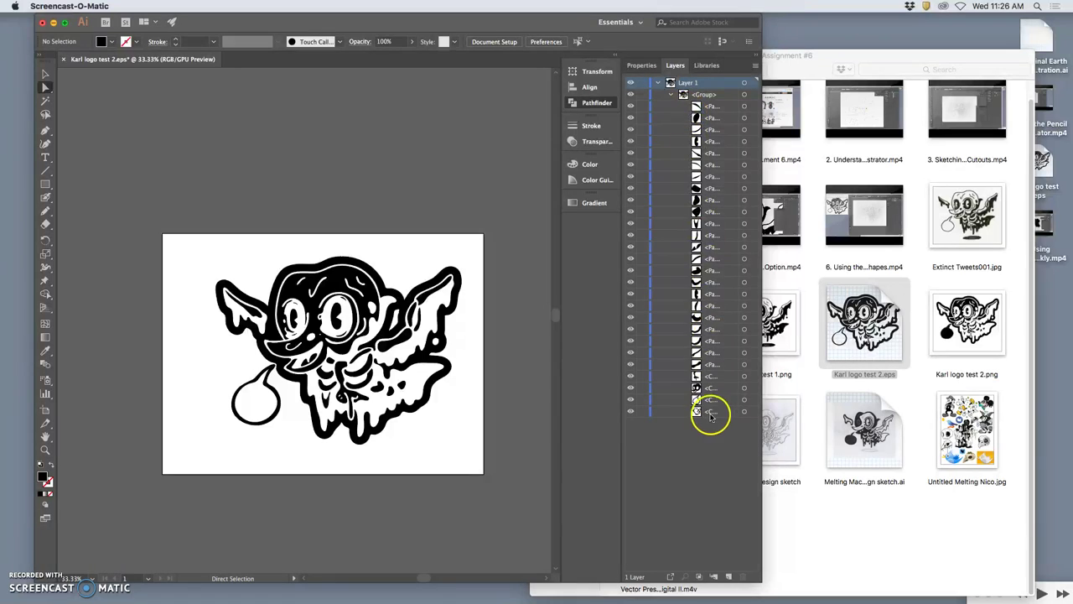
Step: Toggle the logo's head fill and face details off and on to check them
{"action": "left_click", "coordinate": [631, 391]}
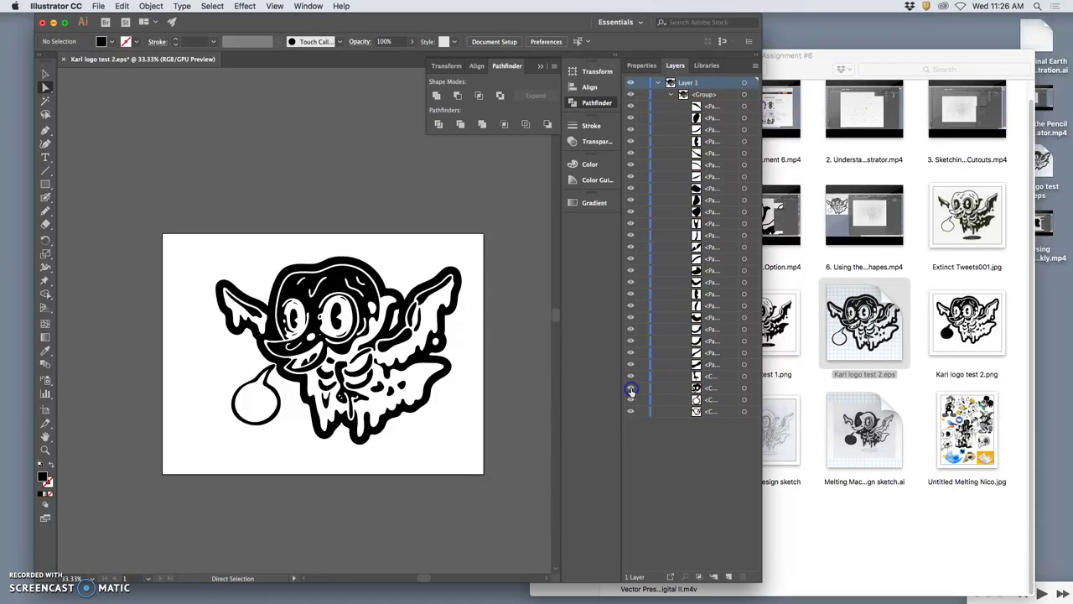
{"action": "left_click", "coordinate": [631, 391]}
{"action": "left_click", "coordinate": [631, 390]}
{"action": "left_click", "coordinate": [631, 390]}
{"action": "left_click", "coordinate": [632, 391]}
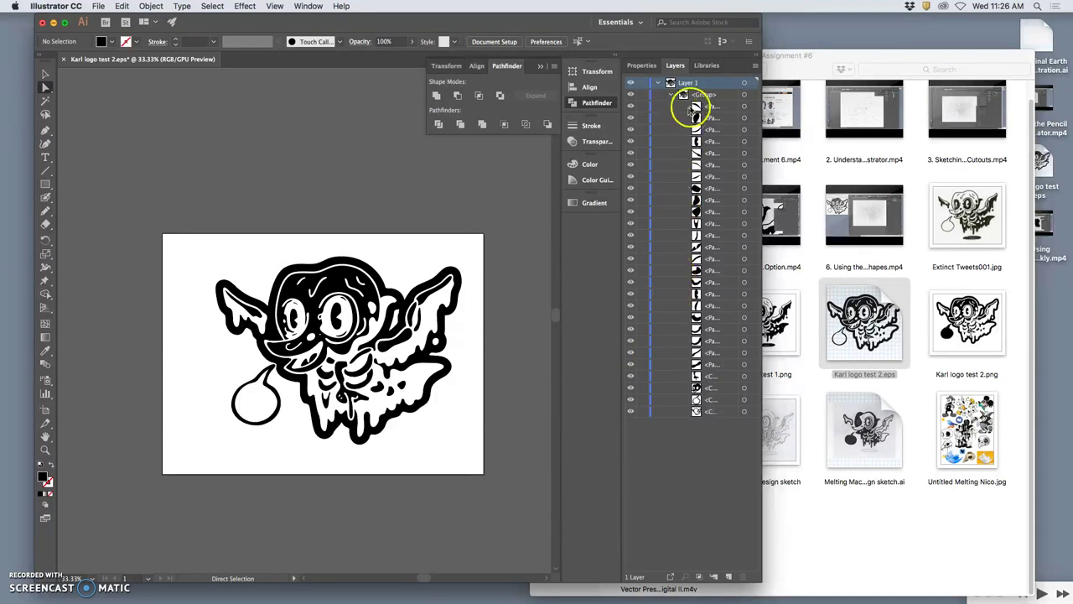
Step: Select all the logo artwork and try moving it above the artboard, then undo and deselect
{"action": "left_click", "coordinate": [743, 82]}
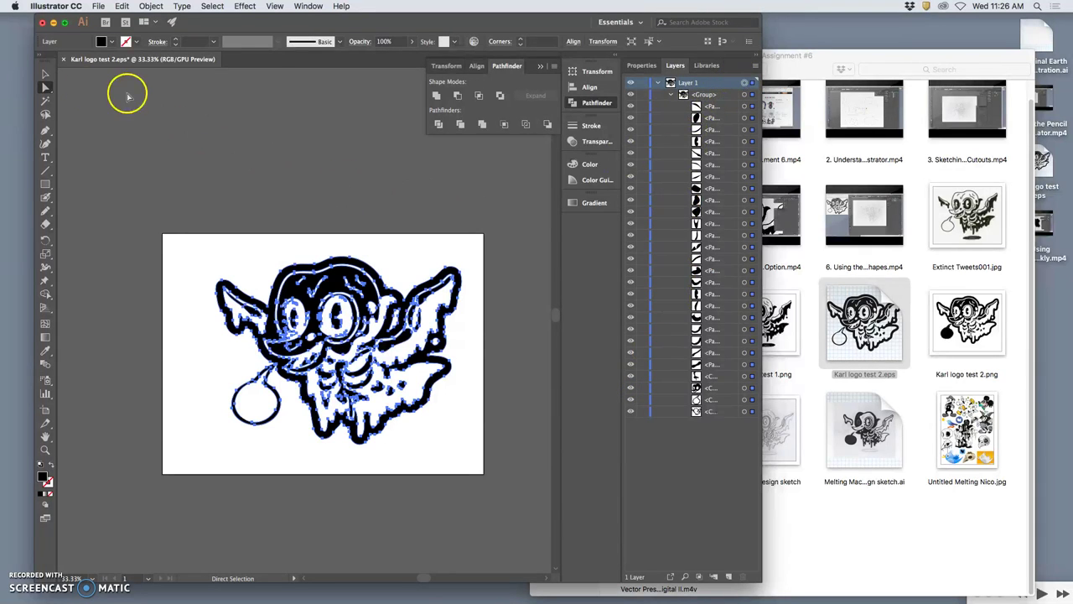
{"action": "left_click", "coordinate": [46, 74]}
{"action": "left_click_drag", "start_coordinate": [302, 274], "coordinate": [310, 92]}
{"action": "scroll", "coordinate": [390, 261], "scroll_direction": "up", "scroll_amount": 5}
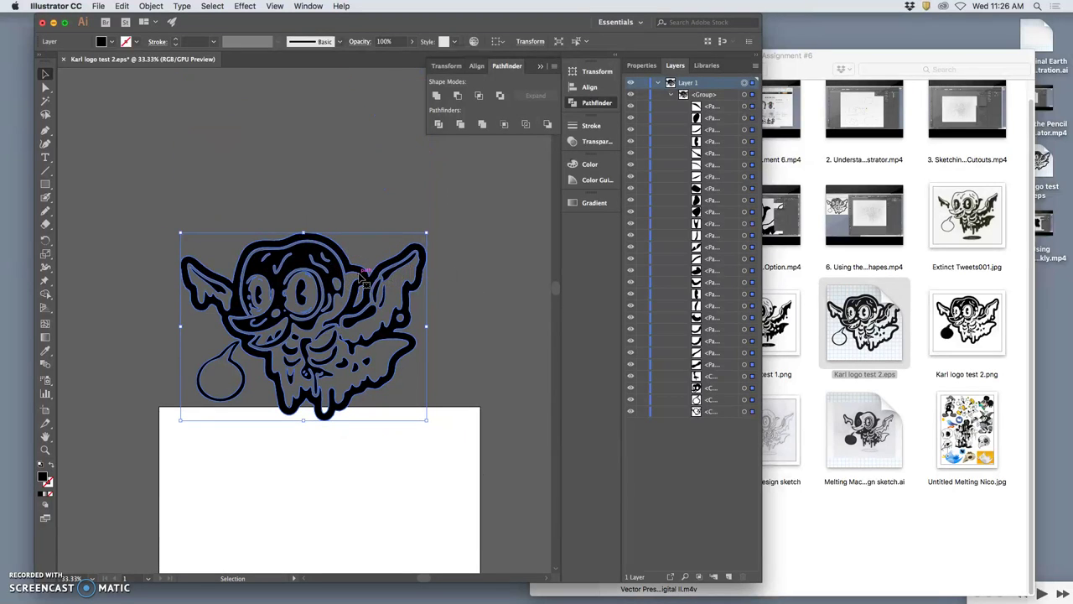
{"action": "scroll", "coordinate": [362, 277], "scroll_direction": "up", "scroll_amount": 6}
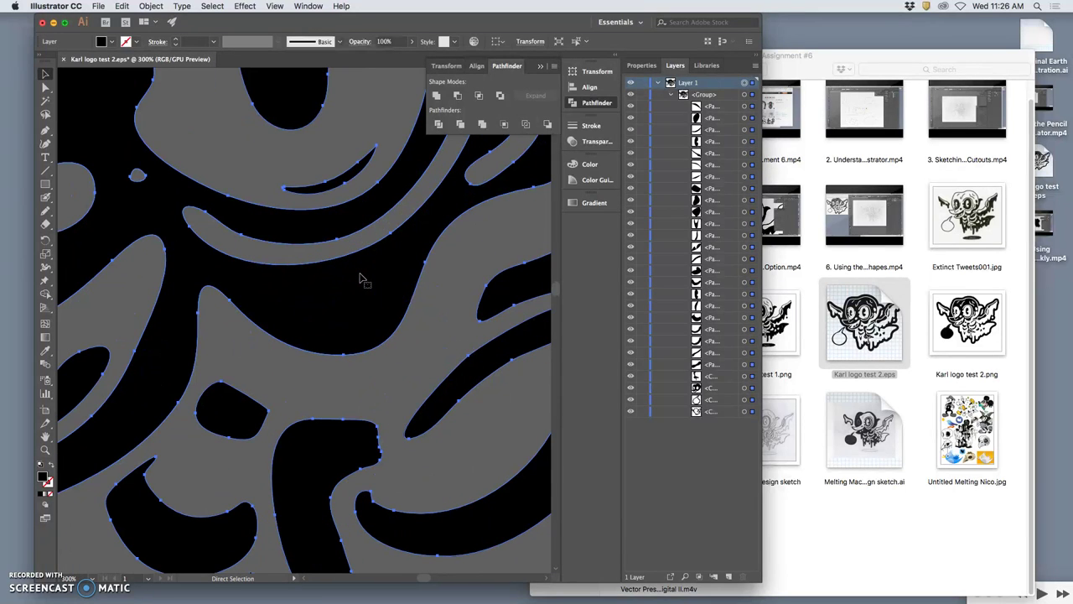
{"action": "scroll", "coordinate": [362, 279], "scroll_direction": "down", "scroll_amount": 5}
{"action": "scroll", "coordinate": [362, 277], "scroll_direction": "down", "scroll_amount": 3}
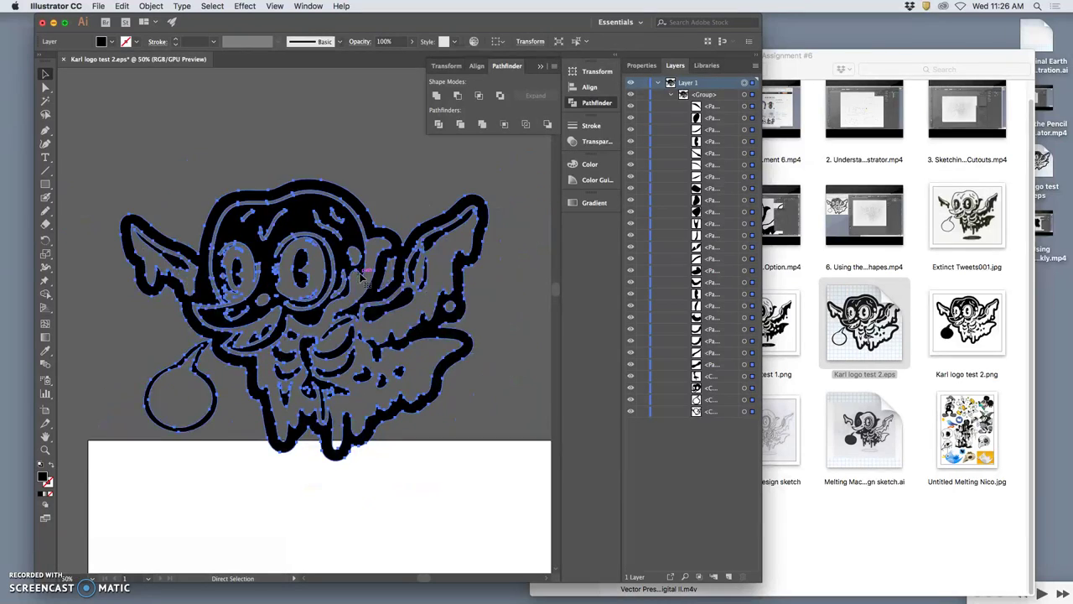
{"action": "key", "text": "super+z"}
{"action": "left_click", "coordinate": [383, 235]}
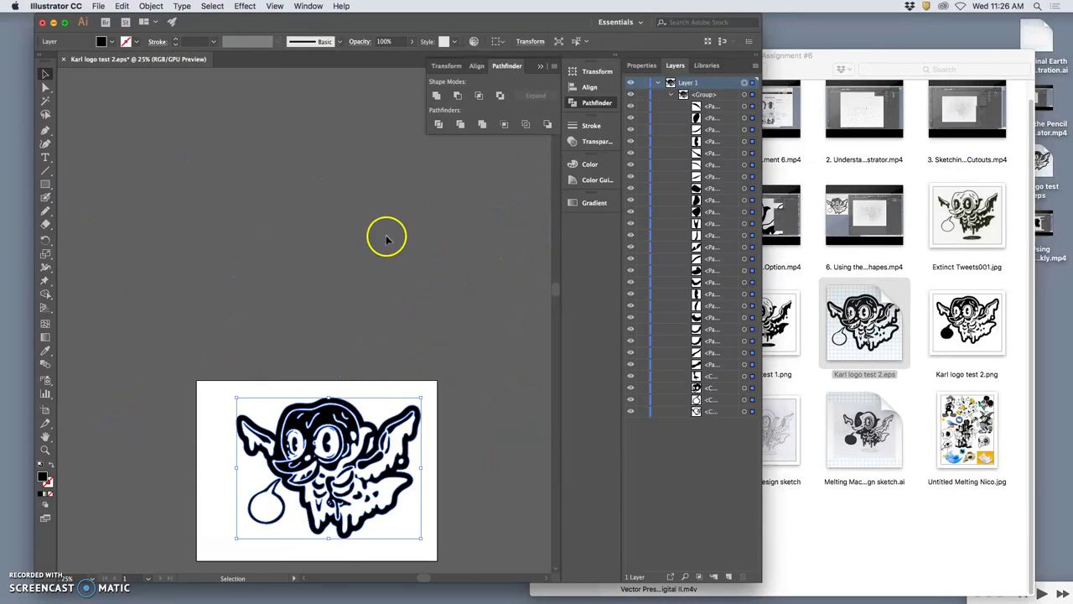
{"action": "left_click", "coordinate": [416, 339]}
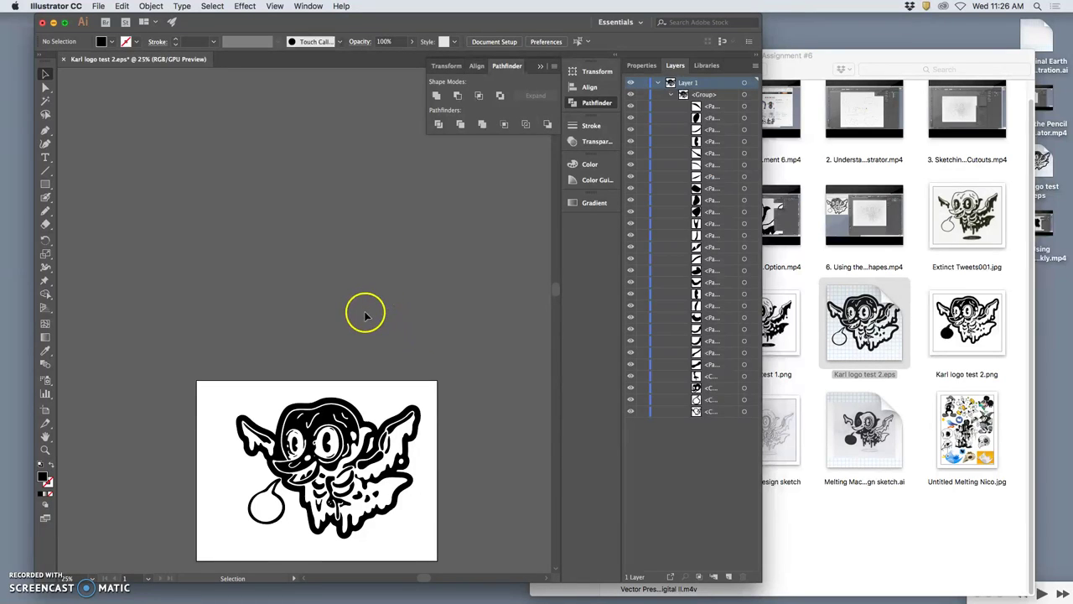
{"action": "scroll", "coordinate": [364, 313], "scroll_direction": "down", "scroll_amount": 2}
{"action": "scroll", "coordinate": [365, 313], "scroll_direction": "down", "scroll_amount": 2}
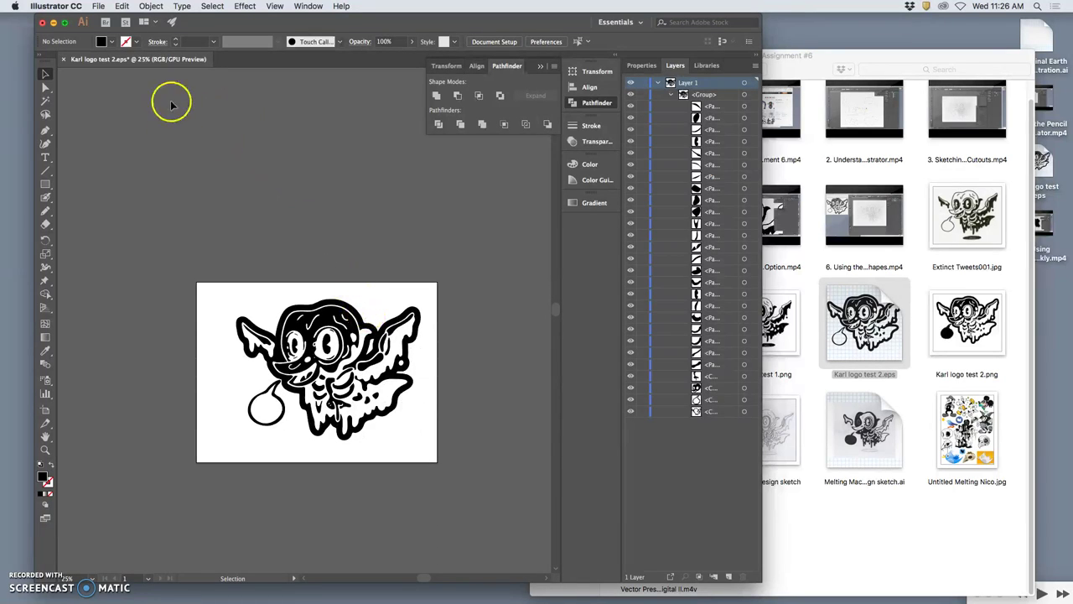
Step: Begin Save As, editing the file name and trying the Adobe Illustrator (ai) format
{"action": "left_click", "coordinate": [98, 6]}
{"action": "left_click", "coordinate": [118, 100]}
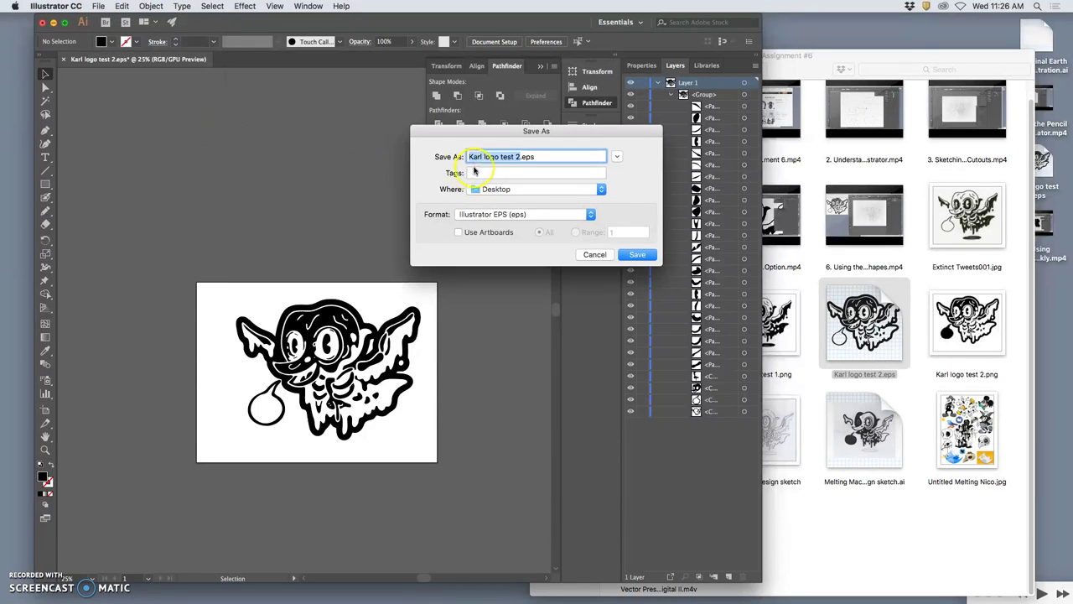
{"action": "left_click", "coordinate": [499, 158]}
{"action": "left_click_drag", "start_coordinate": [521, 157], "coordinate": [503, 157]}
{"action": "left_click", "coordinate": [507, 212]}
{"action": "left_click", "coordinate": [504, 208]}
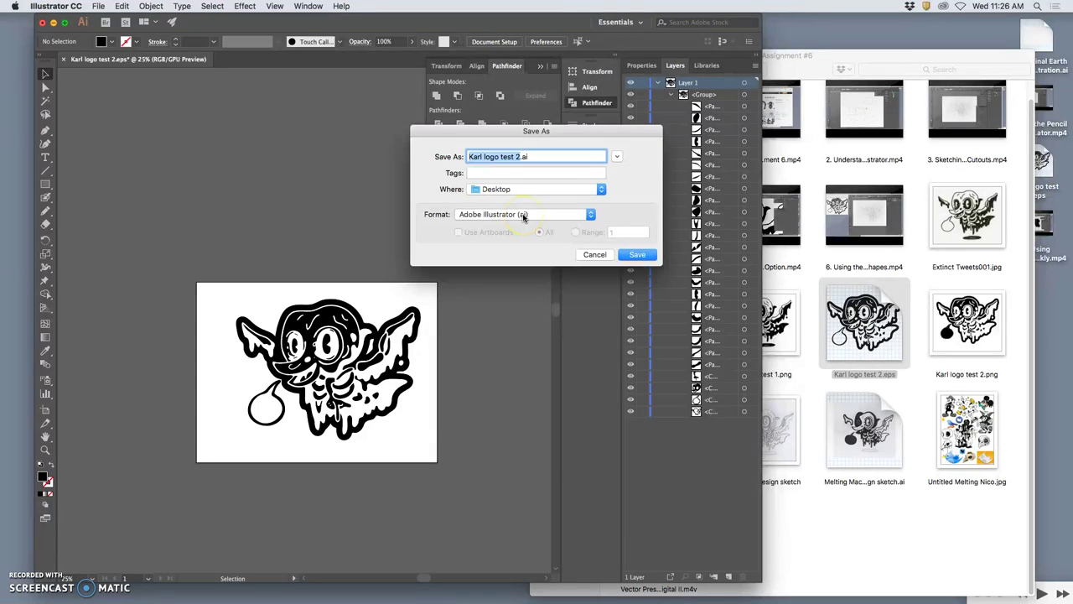
{"action": "left_click", "coordinate": [450, 175]}
Step: Name the file Assign 6 Black Logo and save it as Illustrator EPS, accepting EPS options
{"action": "left_click", "coordinate": [519, 157]}
{"action": "left_click_drag", "start_coordinate": [523, 157], "coordinate": [489, 160]}
{"action": "type", "text": "Assign 6 Black L"}
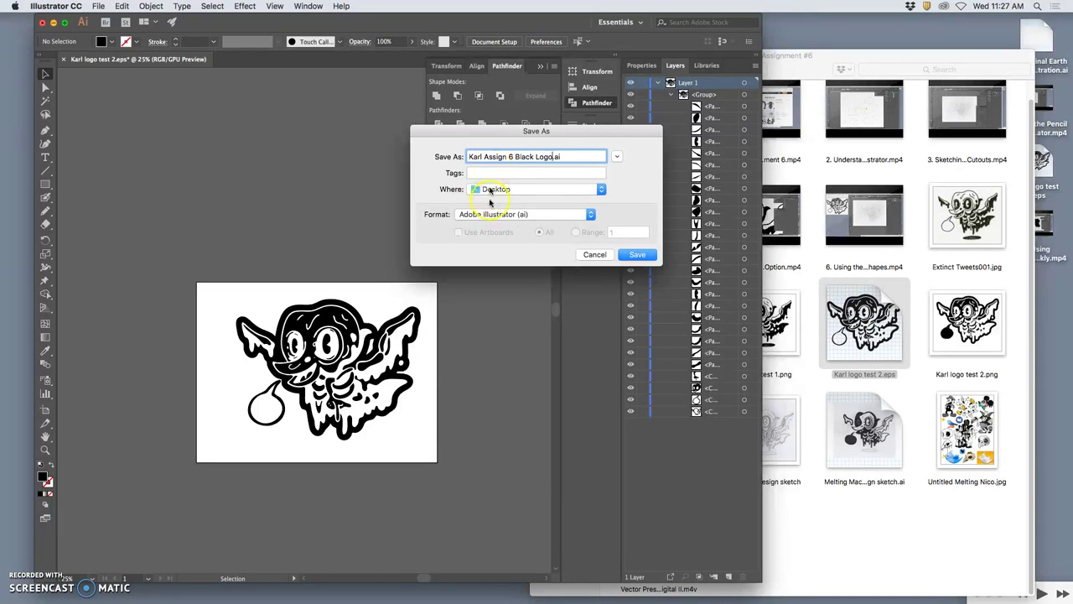
{"action": "left_click", "coordinate": [503, 213]}
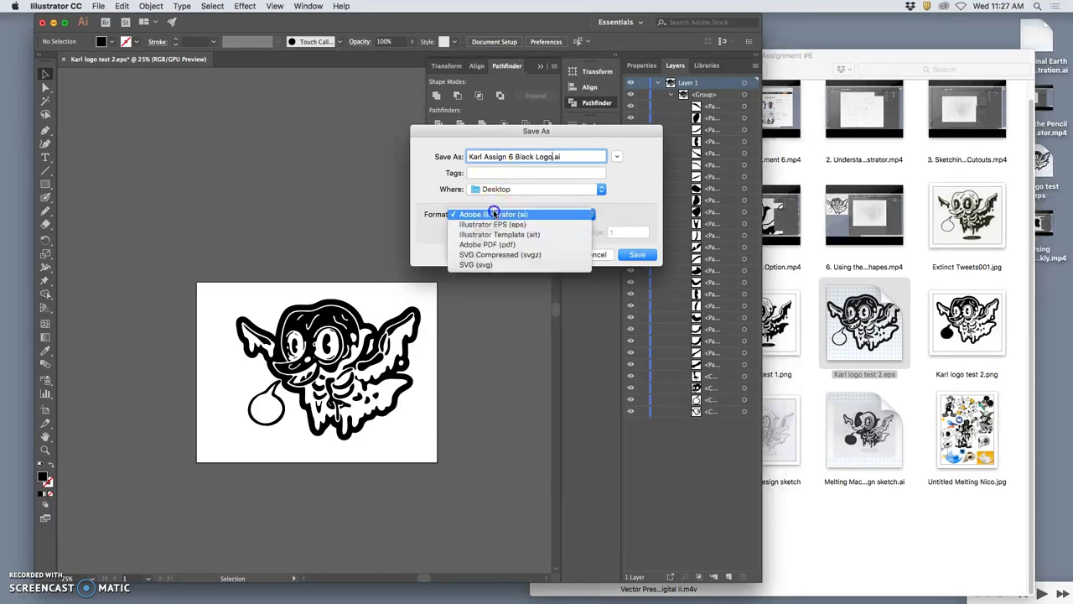
{"action": "left_click", "coordinate": [497, 224]}
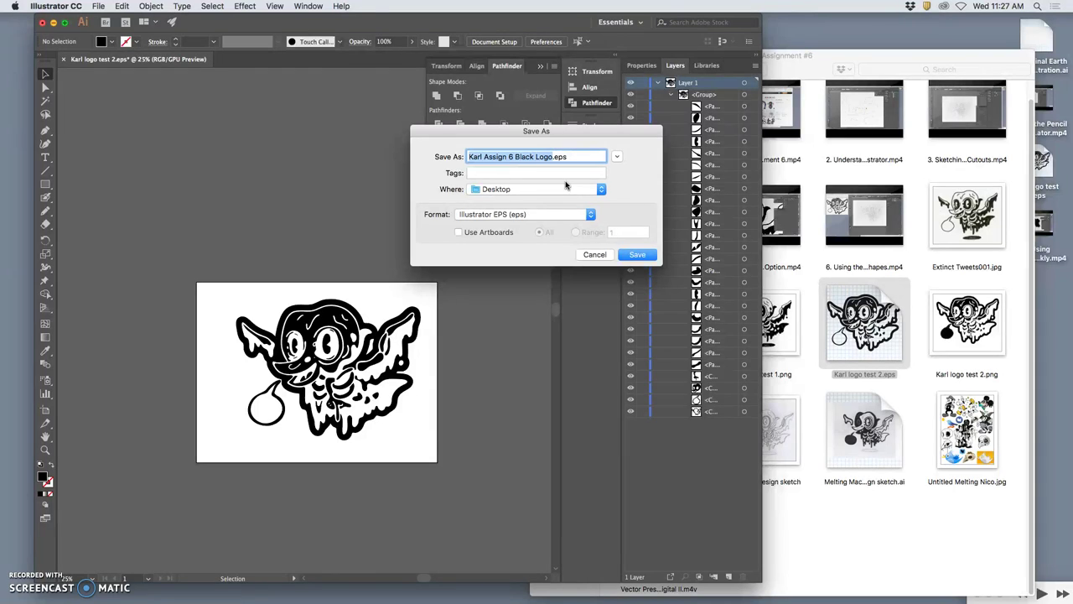
{"action": "left_click", "coordinate": [630, 255]}
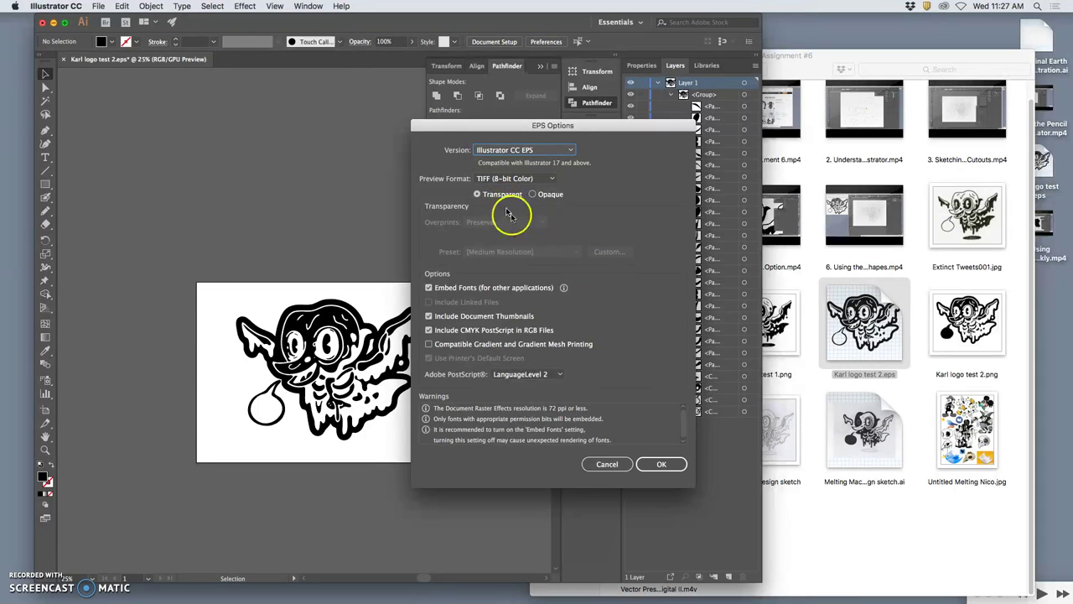
{"action": "left_click", "coordinate": [653, 464]}
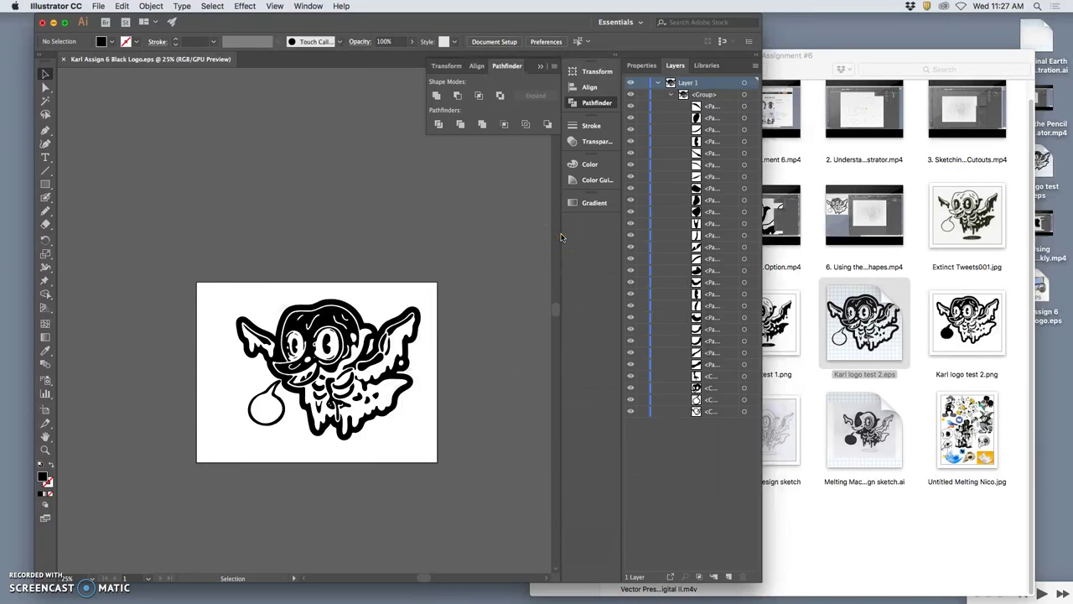
Step: Move the new EPS file onto the desktop and open it with Adobe Photoshop CC 2018
{"action": "key", "text": "F11"}
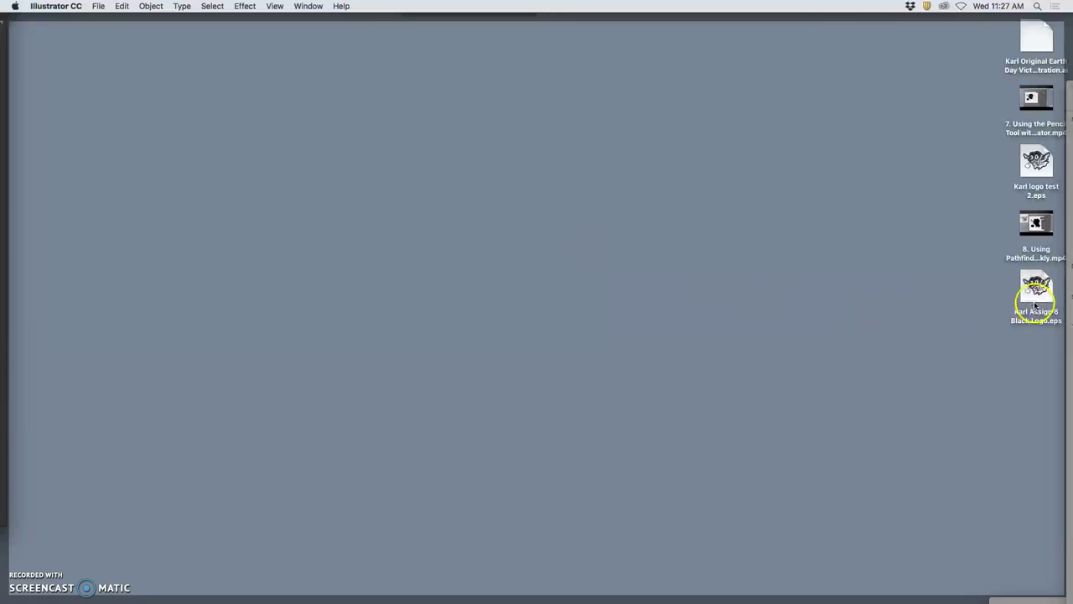
{"action": "left_click_drag", "start_coordinate": [1038, 295], "coordinate": [916, 147]}
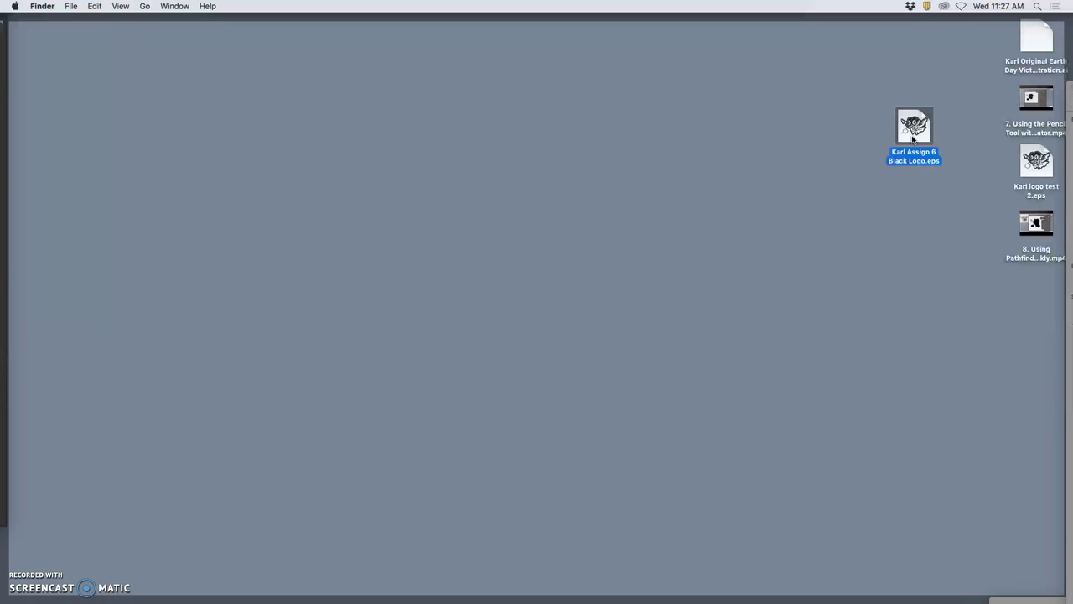
{"action": "left_click", "coordinate": [919, 186]}
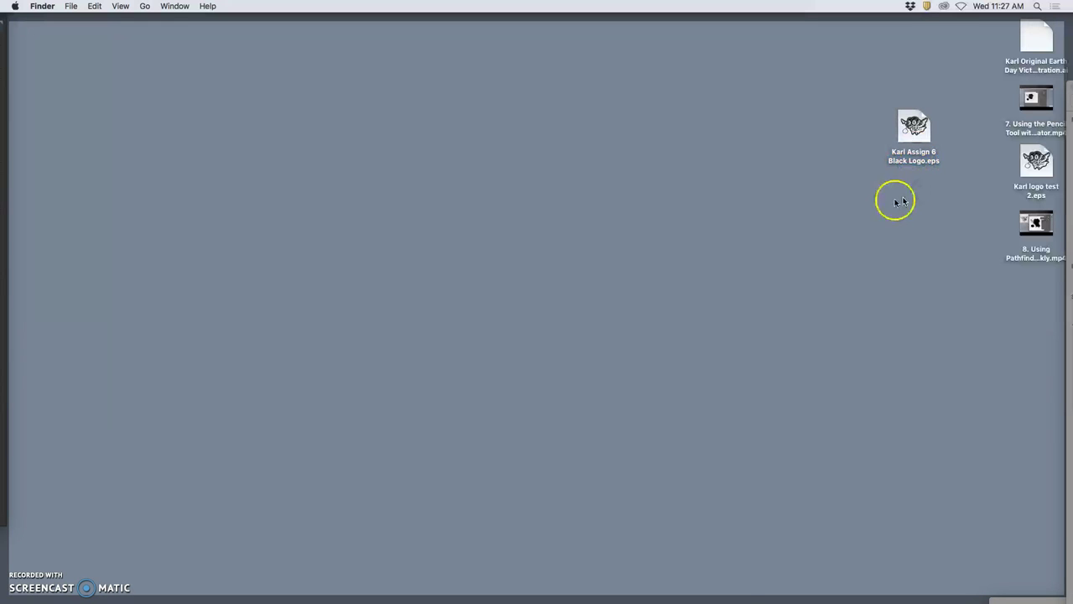
{"action": "mouse_move", "coordinate": [492, 592]}
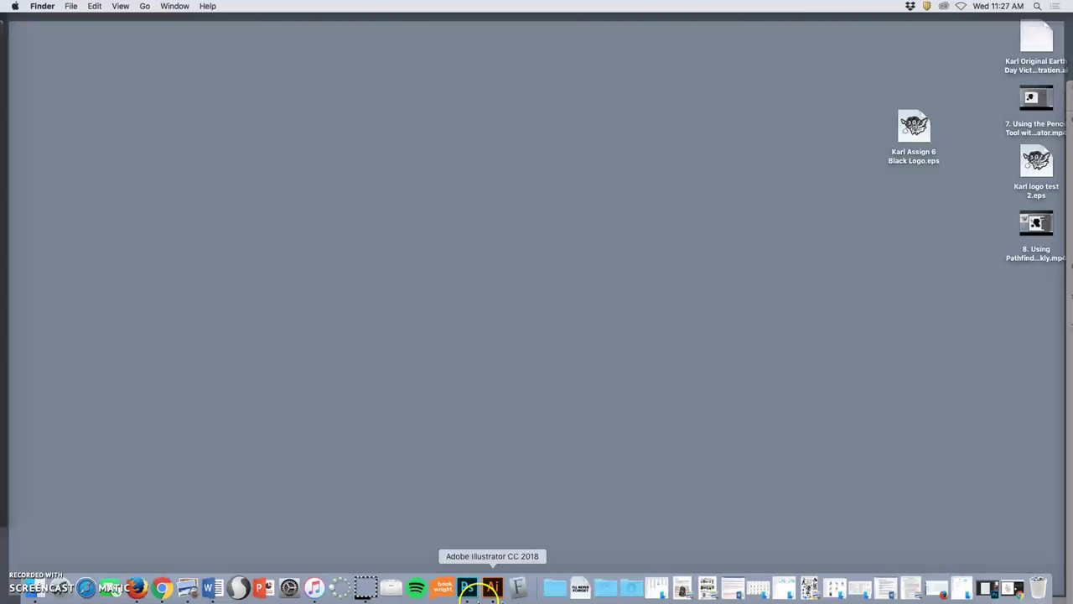
{"action": "right_click", "coordinate": [909, 133]}
{"action": "mouse_move", "coordinate": [874, 149]}
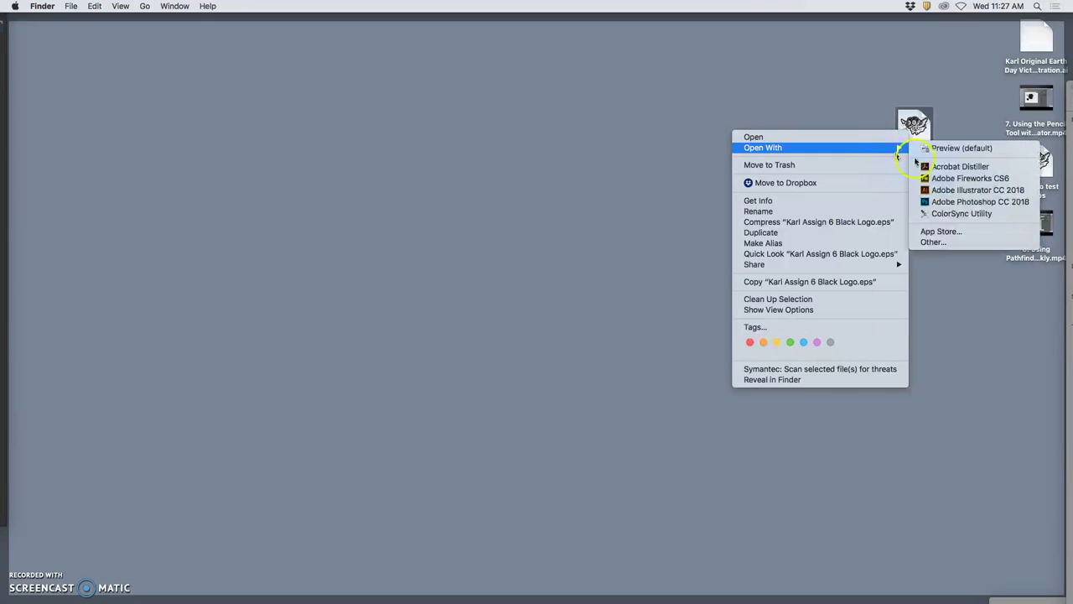
{"action": "left_click", "coordinate": [939, 202]}
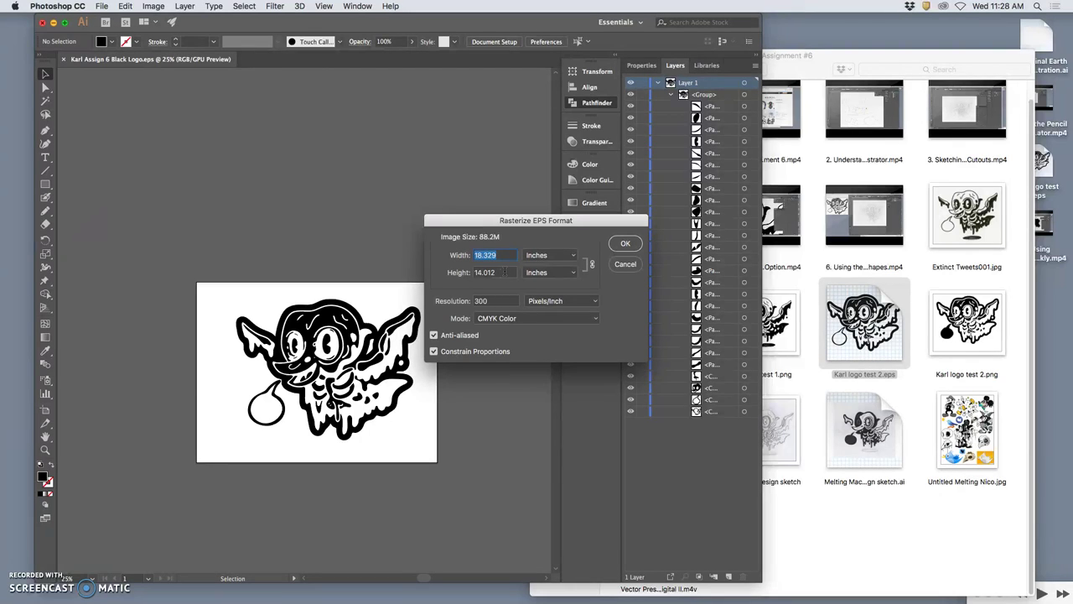
Step: Cancel the Rasterize EPS Format dialog without opening the logo
{"action": "left_click", "coordinate": [625, 264]}
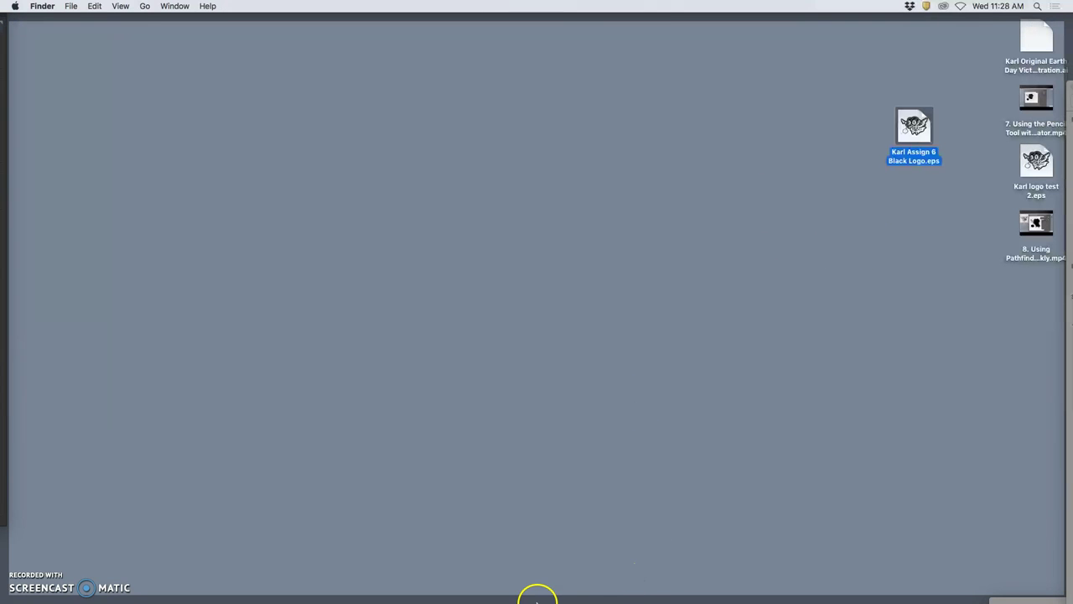
Step: Close the transparent blank document without saving and start a new document
{"action": "left_click", "coordinate": [468, 595]}
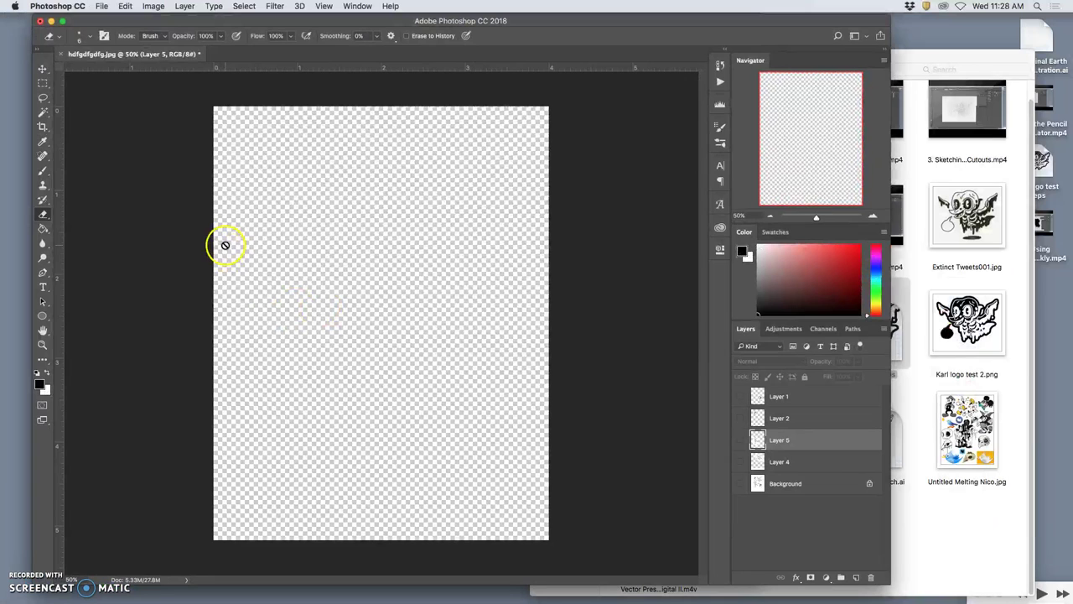
{"action": "left_click", "coordinate": [61, 53]}
{"action": "left_click", "coordinate": [496, 207]}
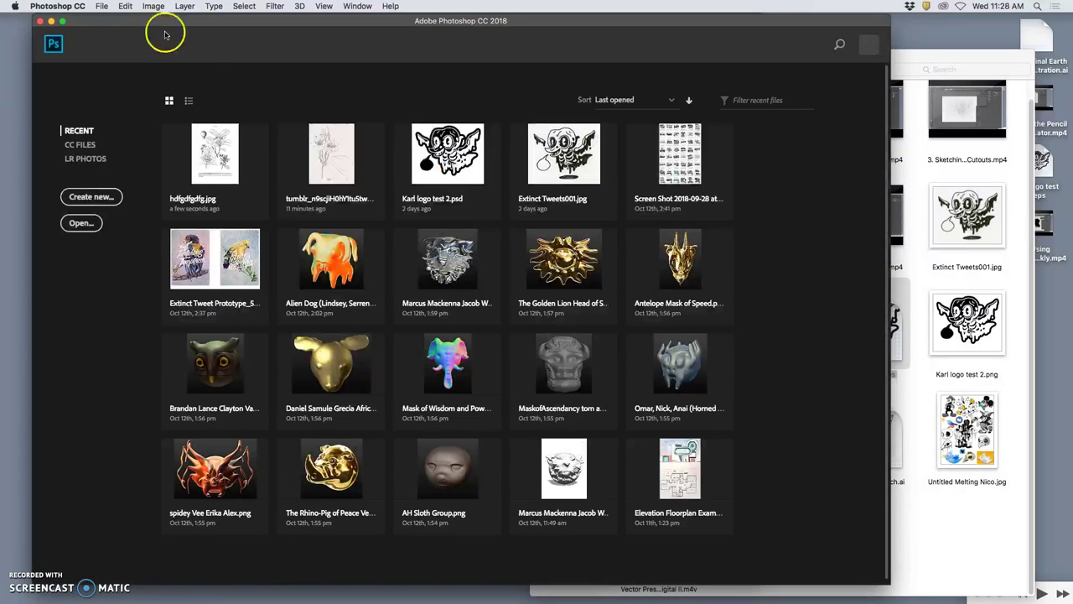
{"action": "left_click", "coordinate": [102, 7]}
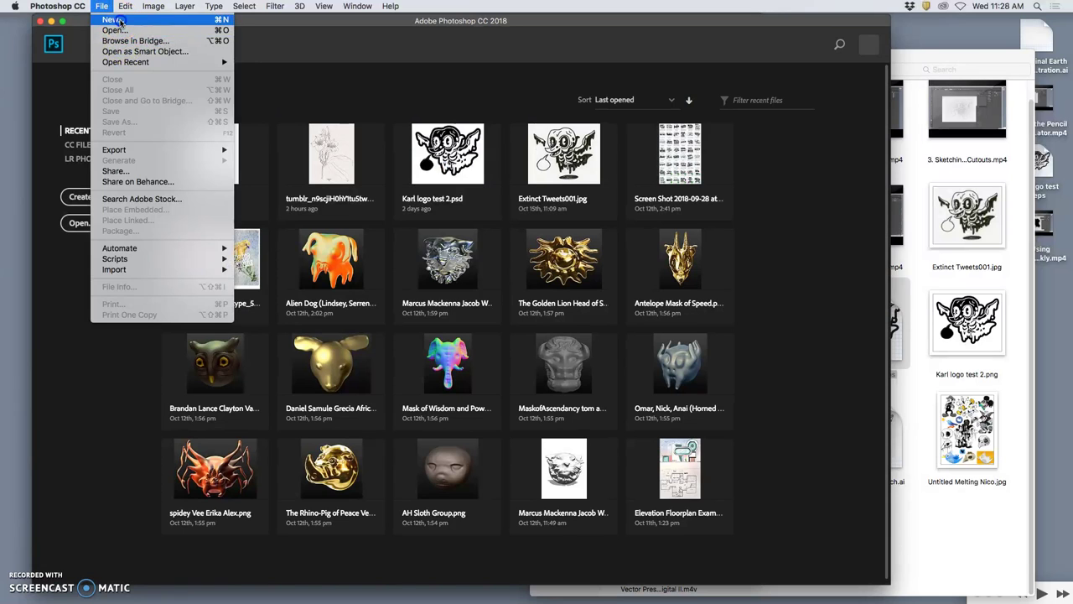
{"action": "left_click", "coordinate": [465, 160]}
{"action": "key", "text": "super+n"}
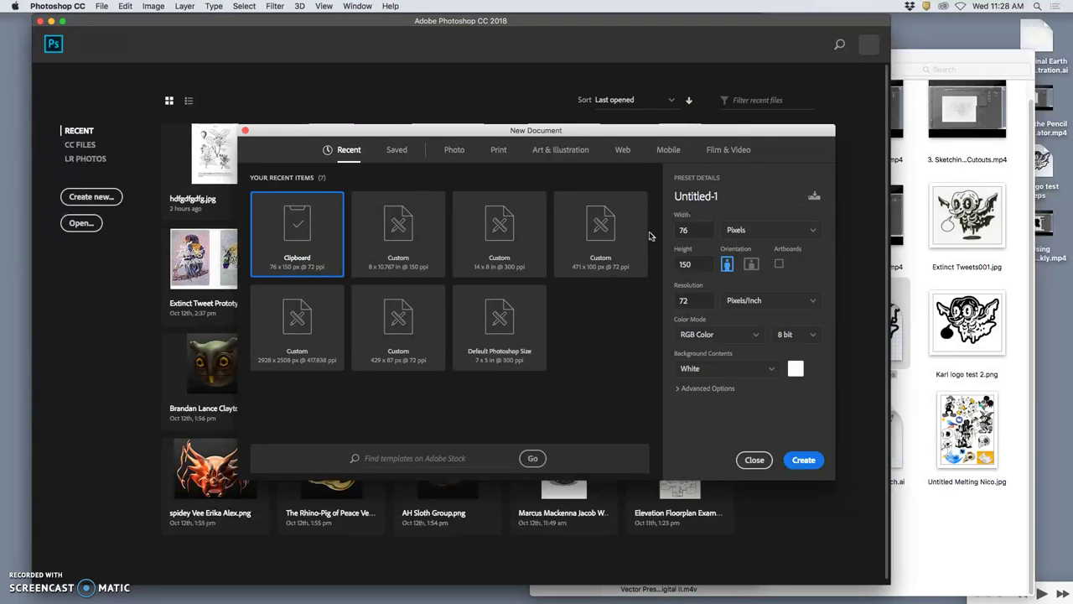
Step: Create a landscape 10 × 8 inch document at 350 pixels/inch
{"action": "double_click", "coordinate": [693, 230]}
{"action": "type", "text": "10"}
{"action": "left_click", "coordinate": [755, 229]}
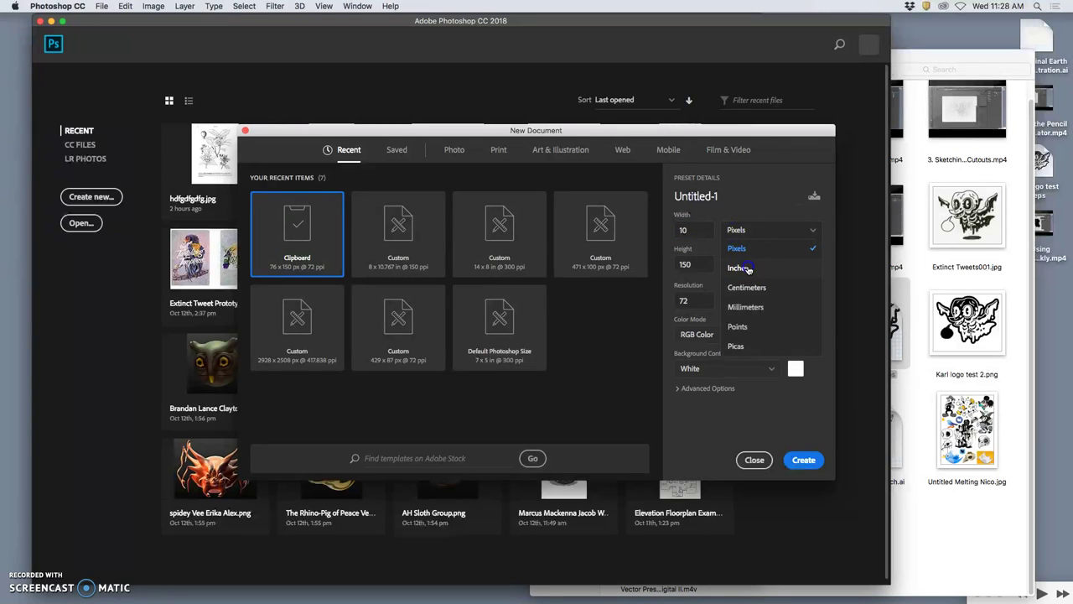
{"action": "left_click", "coordinate": [737, 247]}
{"action": "left_click_drag", "start_coordinate": [697, 229], "coordinate": [675, 232]}
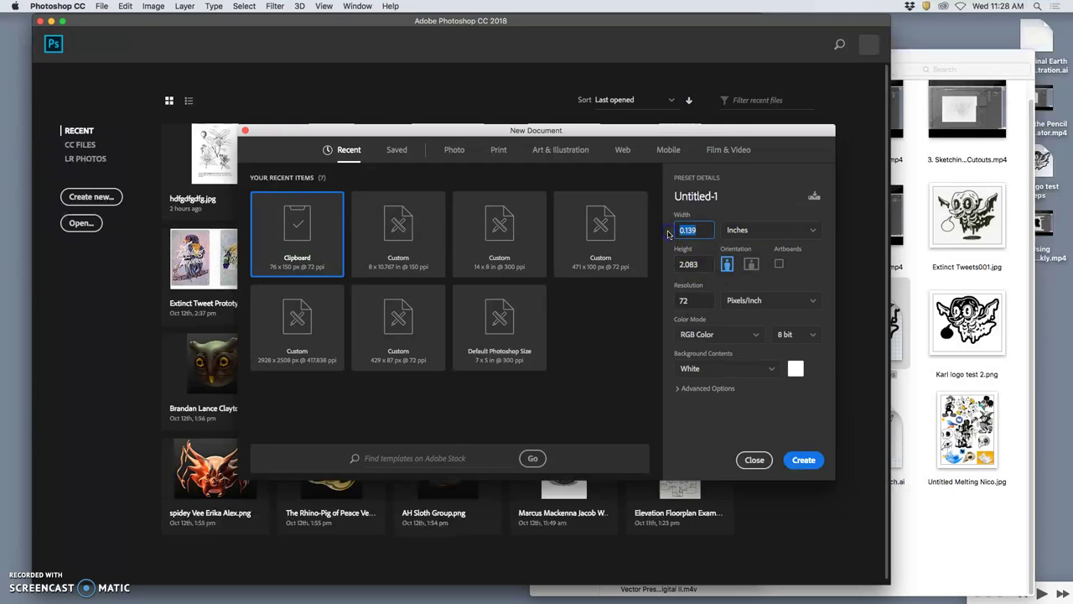
{"action": "left_click", "coordinate": [752, 264]}
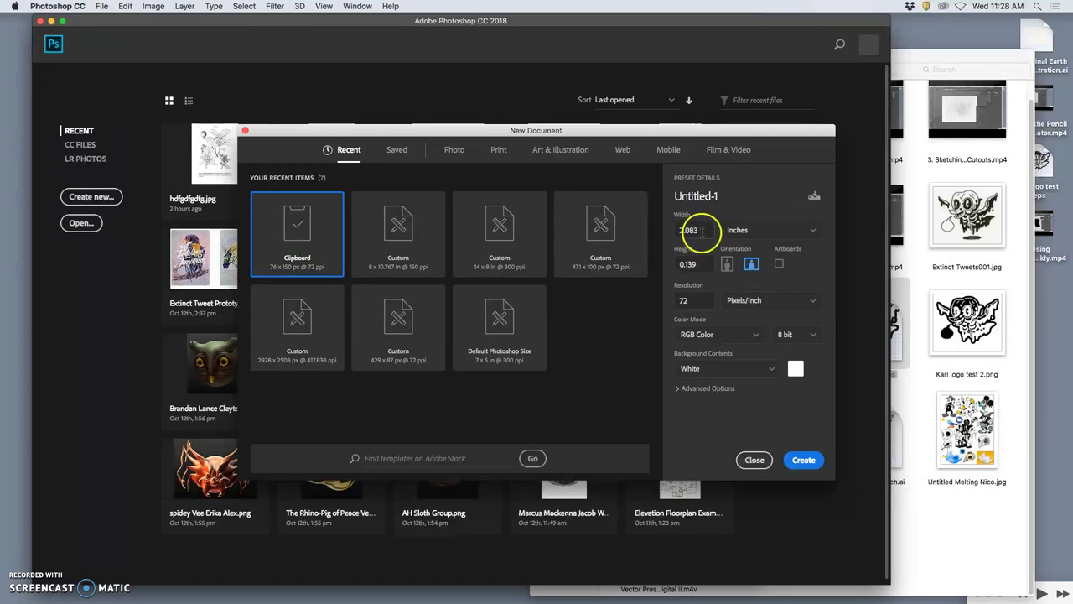
{"action": "left_click_drag", "start_coordinate": [700, 230], "coordinate": [663, 265]}
{"action": "type", "text": "10"}
{"action": "type", "text": "8"}
{"action": "left_click_drag", "start_coordinate": [690, 298], "coordinate": [668, 303]}
{"action": "type", "text": "350"}
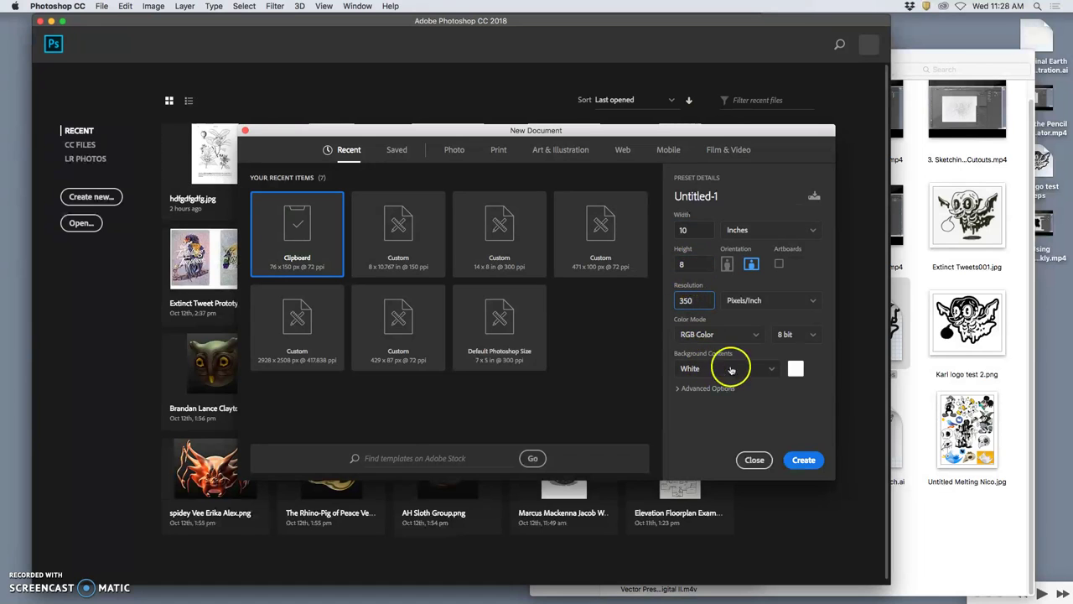
{"action": "left_click", "coordinate": [804, 461]}
{"action": "key", "text": "super+minus"}
{"action": "key", "text": "super+minus"}
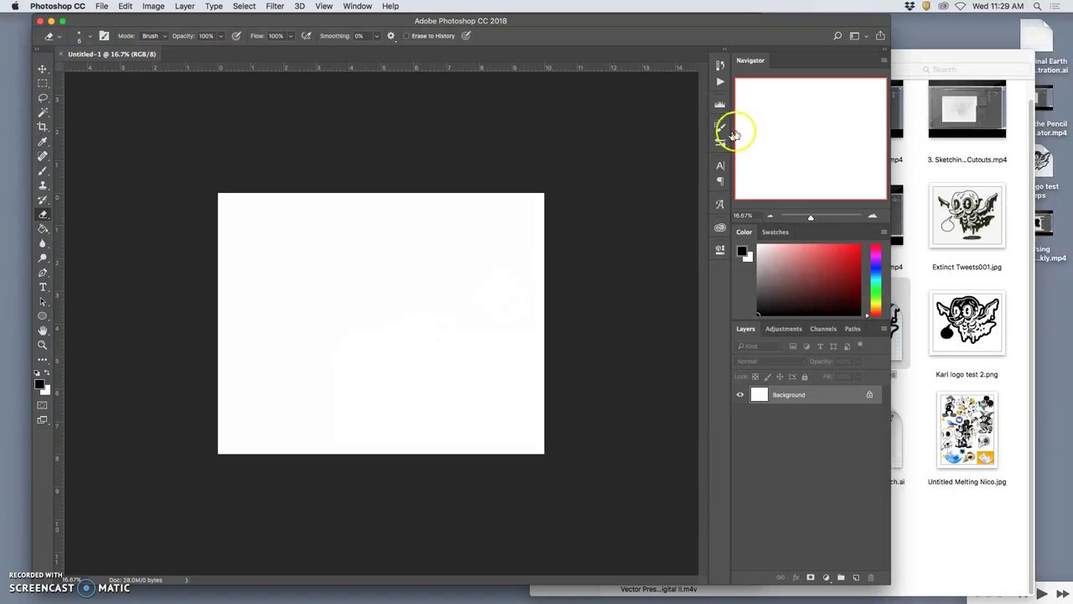
Step: Drag the logo EPS from the desktop onto the canvas and scale it down to fit
{"action": "mouse_move", "coordinate": [939, 114]}
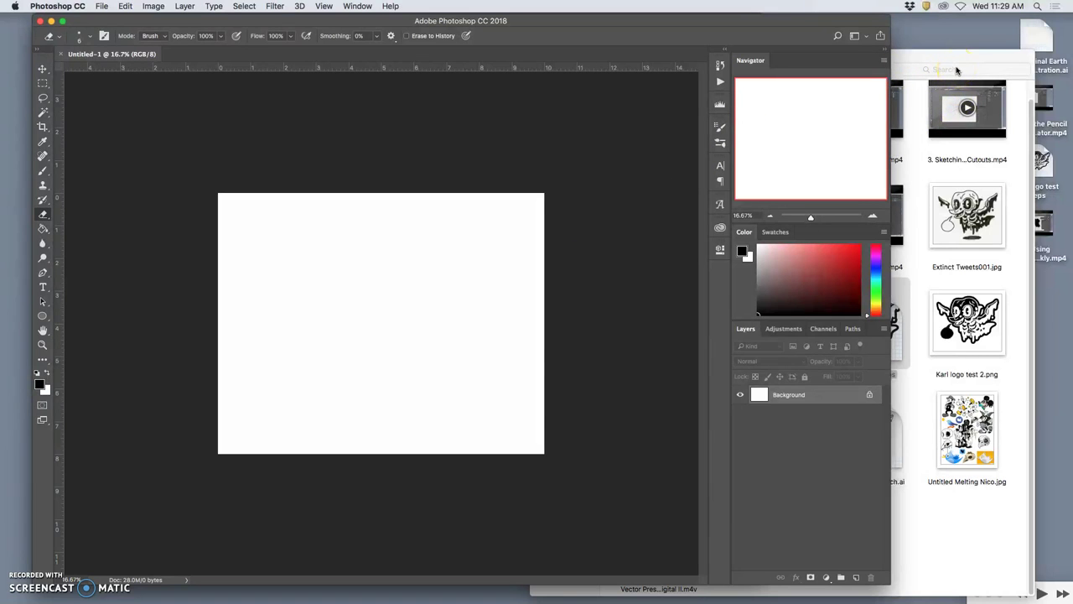
{"action": "key", "text": "F11"}
{"action": "left_click_drag", "start_coordinate": [919, 130], "coordinate": [400, 313]}
{"action": "key", "text": "F11"}
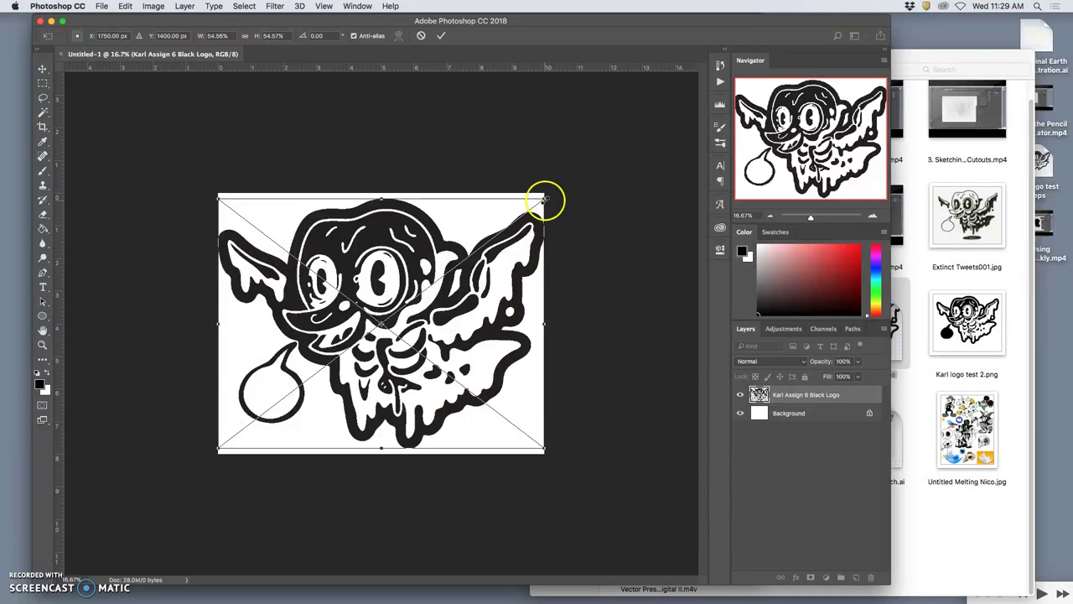
{"action": "left_click_drag", "start_coordinate": [542, 202], "coordinate": [519, 224]}
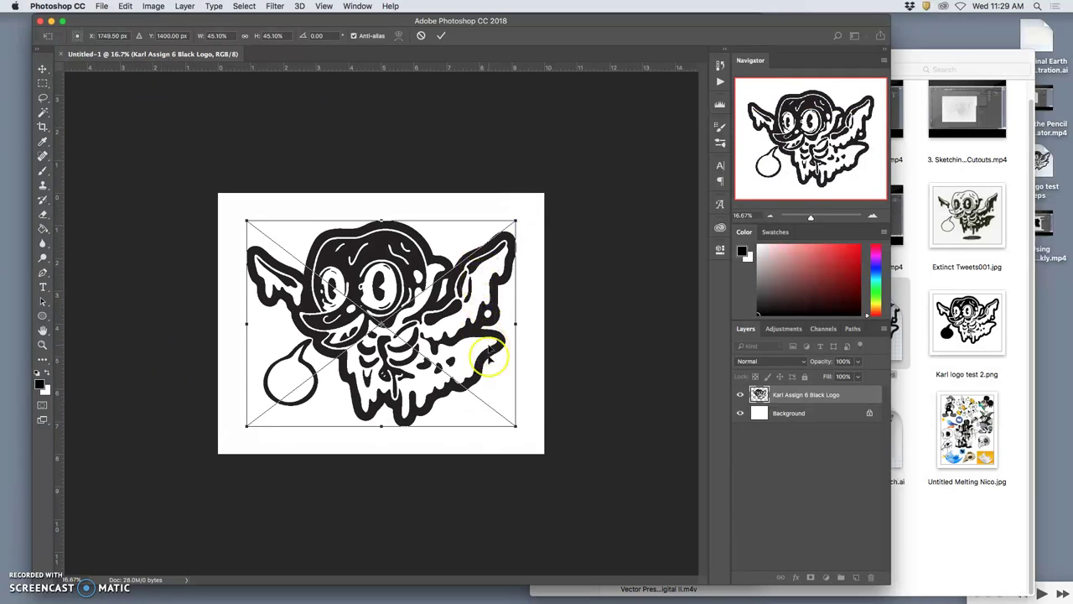
{"action": "key", "text": "Return"}
Step: Erase stray marks below the wing and on the artwork, checking edges up close
{"action": "key", "text": "e"}
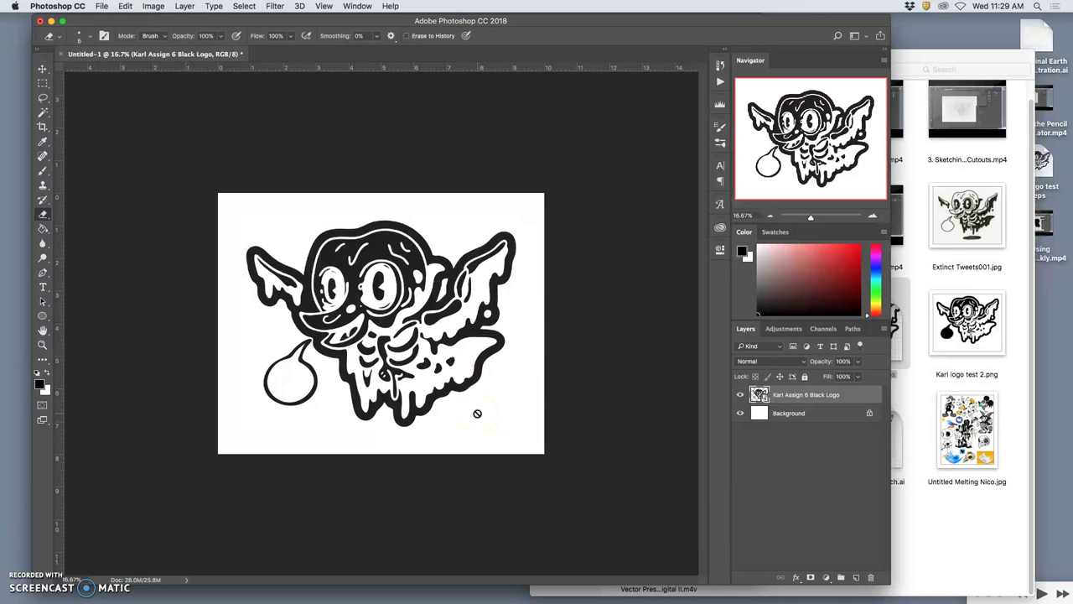
{"action": "left_click_drag", "start_coordinate": [461, 391], "coordinate": [451, 385]}
{"action": "left_click", "coordinate": [739, 396]}
{"action": "left_click", "coordinate": [739, 396]}
{"action": "key", "text": "super+equal"}
{"action": "key", "text": "super+equal"}
{"action": "key", "text": "super+equal"}
{"action": "key", "text": "super+equal"}
{"action": "key", "text": "super+equal"}
{"action": "key", "text": "super+equal"}
{"action": "key", "text": "super+equal"}
{"action": "key", "text": "super+equal"}
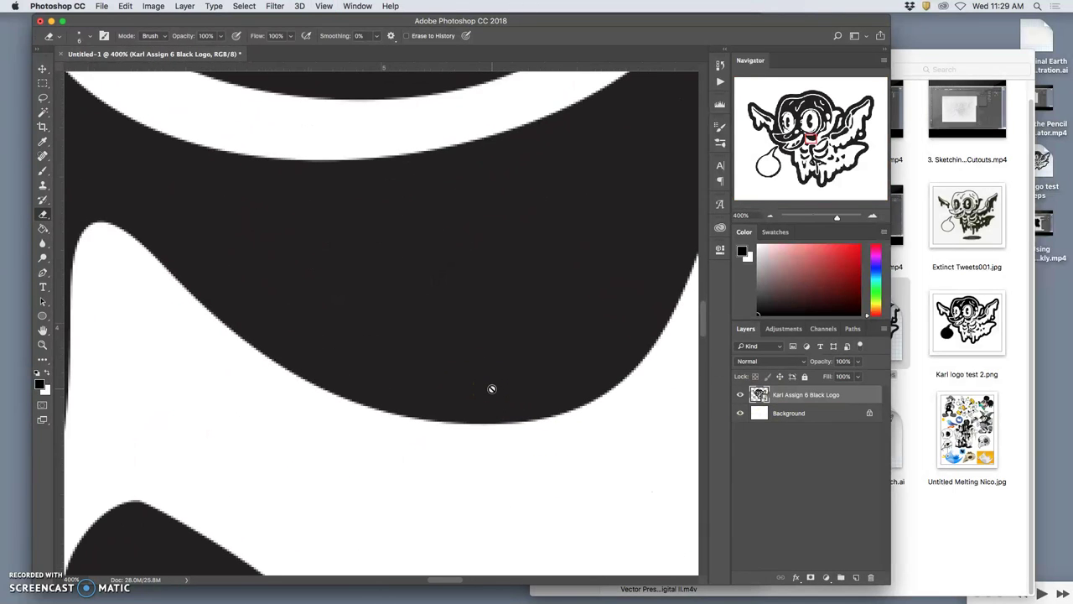
{"action": "key", "text": "super+minus"}
{"action": "key", "text": "super+minus"}
{"action": "key", "text": "super+minus"}
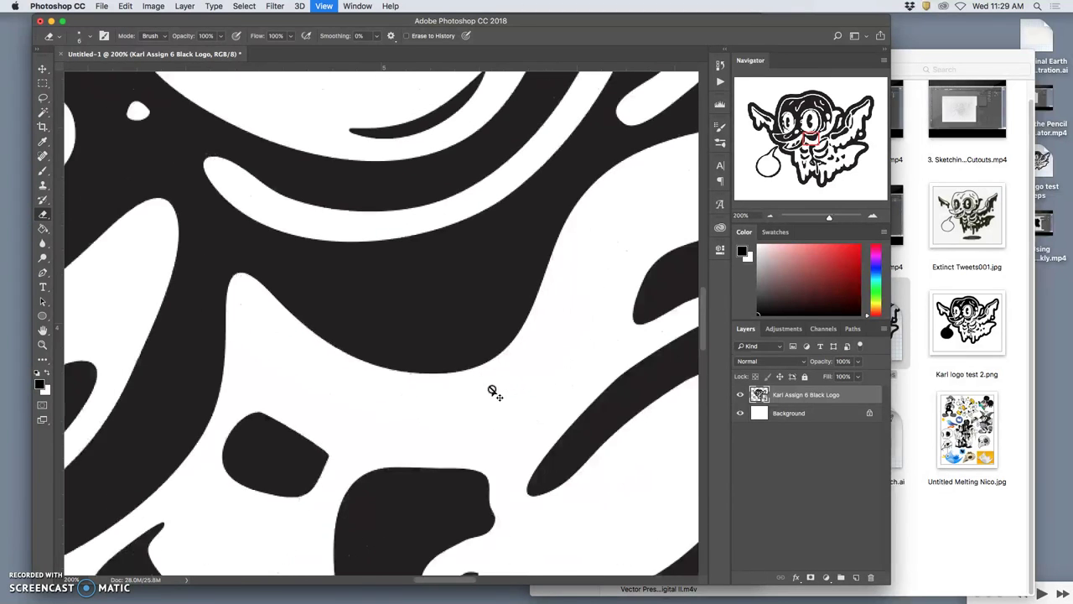
{"action": "key", "text": "super+minus"}
{"action": "key", "text": "super+minus"}
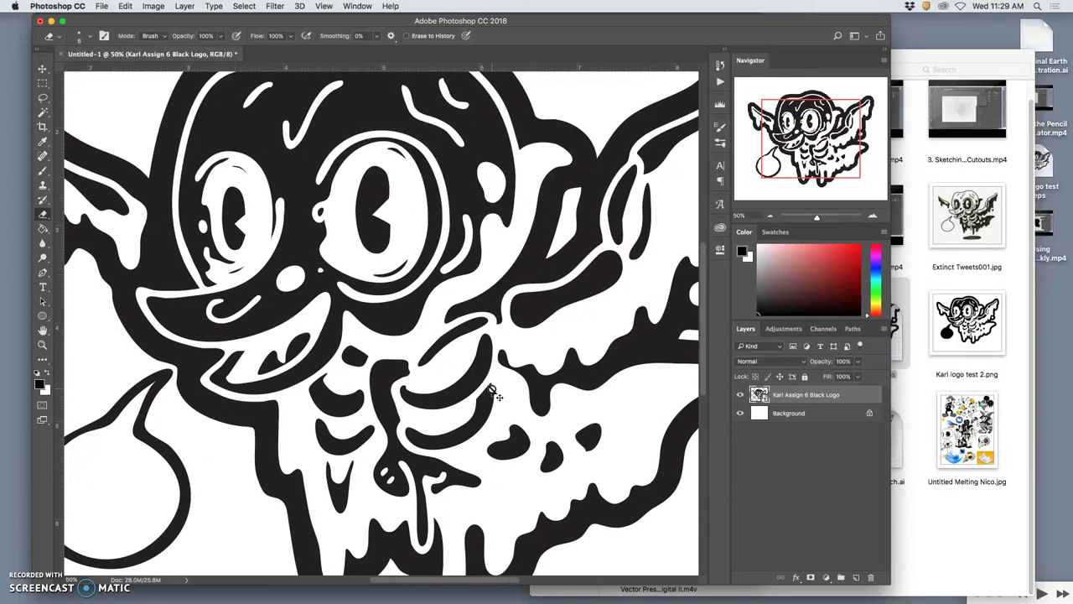
{"action": "key", "text": "super+minus"}
{"action": "left_click", "coordinate": [458, 357]}
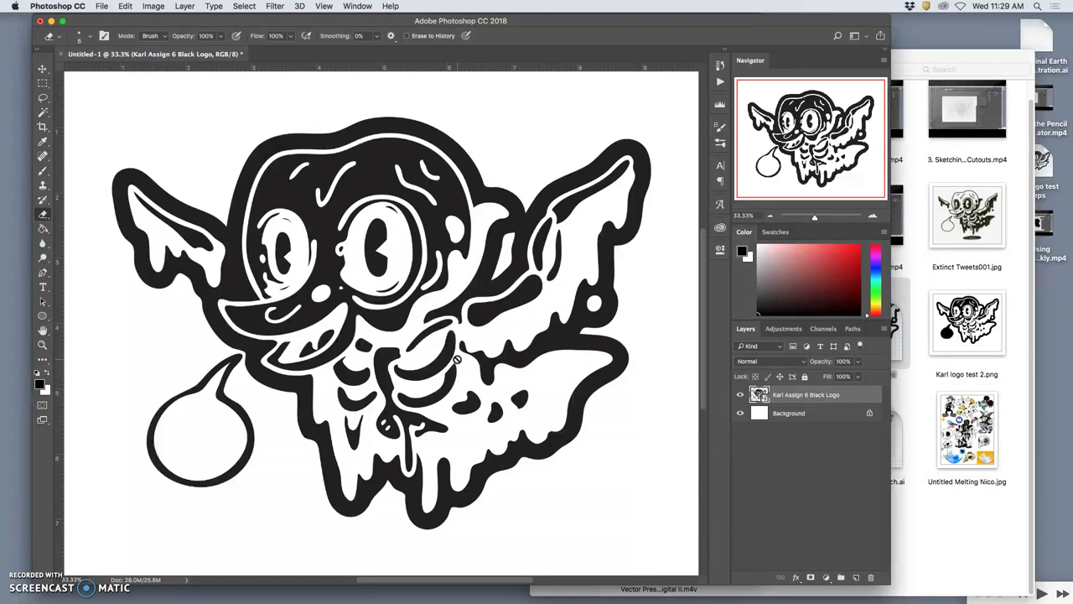
{"action": "key", "text": "super+minus"}
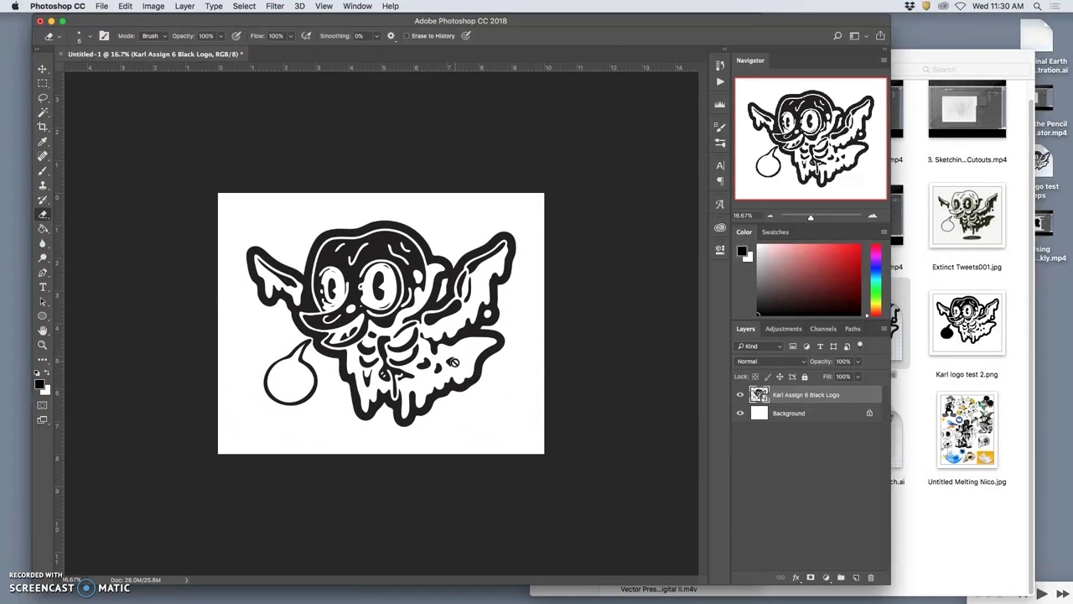
Step: Erase stray marks between wing and chest, then hide the white Background layer
{"action": "mouse_move", "coordinate": [458, 362]}
{"action": "left_mouse_down"}
{"action": "mouse_move", "coordinate": [470, 334]}
{"action": "mouse_move", "coordinate": [417, 354]}
{"action": "left_mouse_up"}
{"action": "left_click", "coordinate": [740, 413]}
{"action": "left_click", "coordinate": [740, 413]}
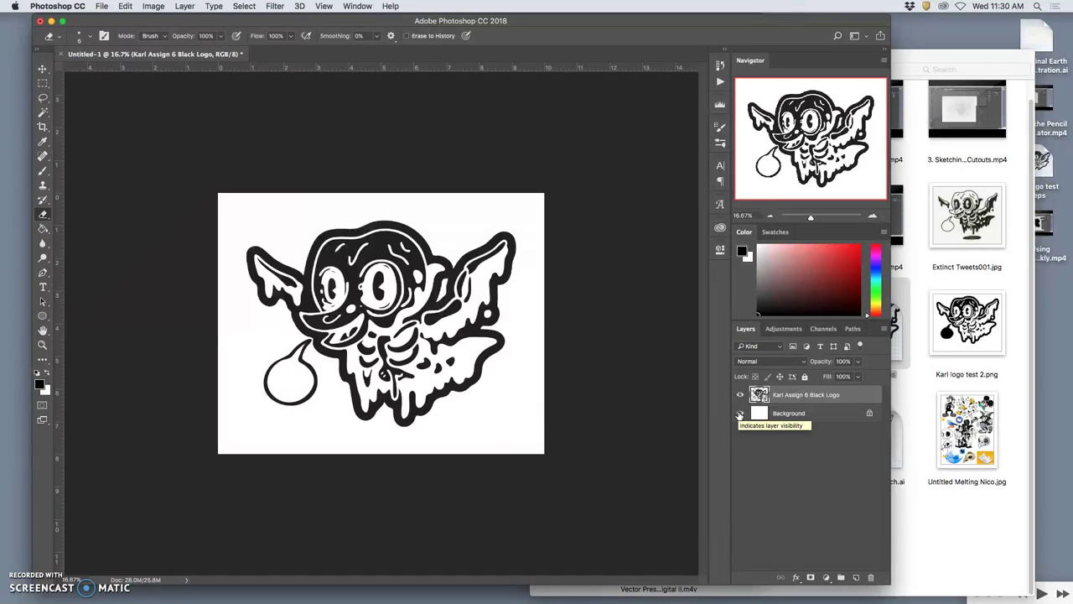
{"action": "left_click", "coordinate": [739, 414]}
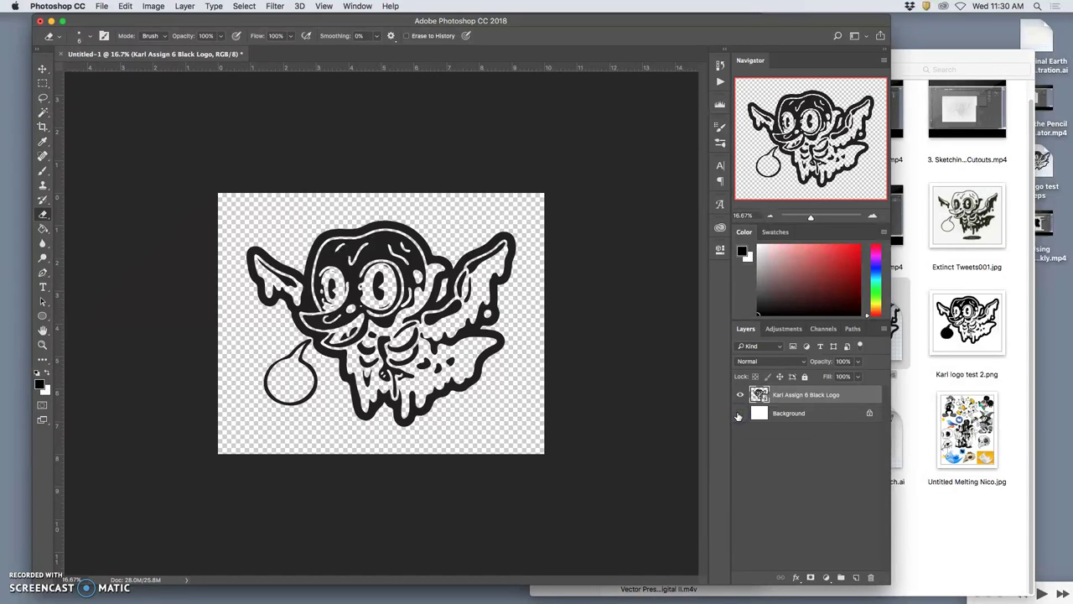
Step: Duplicate the Background layer, make the copy visible, and fill it with 50% Gray
{"action": "left_click", "coordinate": [834, 416]}
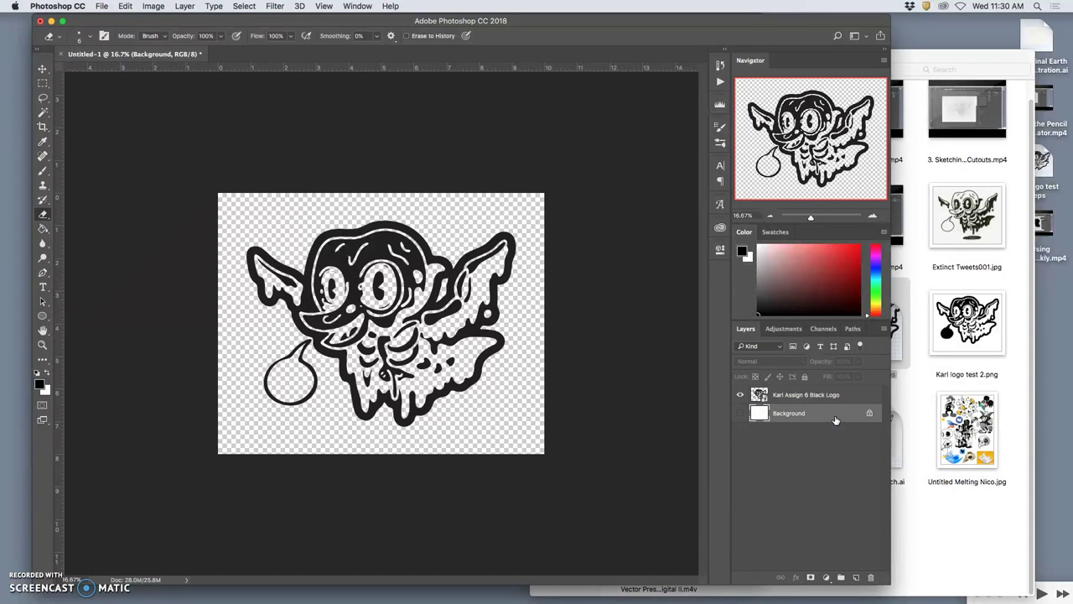
{"action": "key", "text": "super+j"}
{"action": "left_click", "coordinate": [739, 412]}
{"action": "left_click", "coordinate": [807, 416]}
{"action": "double_click", "coordinate": [808, 417]}
{"action": "left_click", "coordinate": [976, 371]}
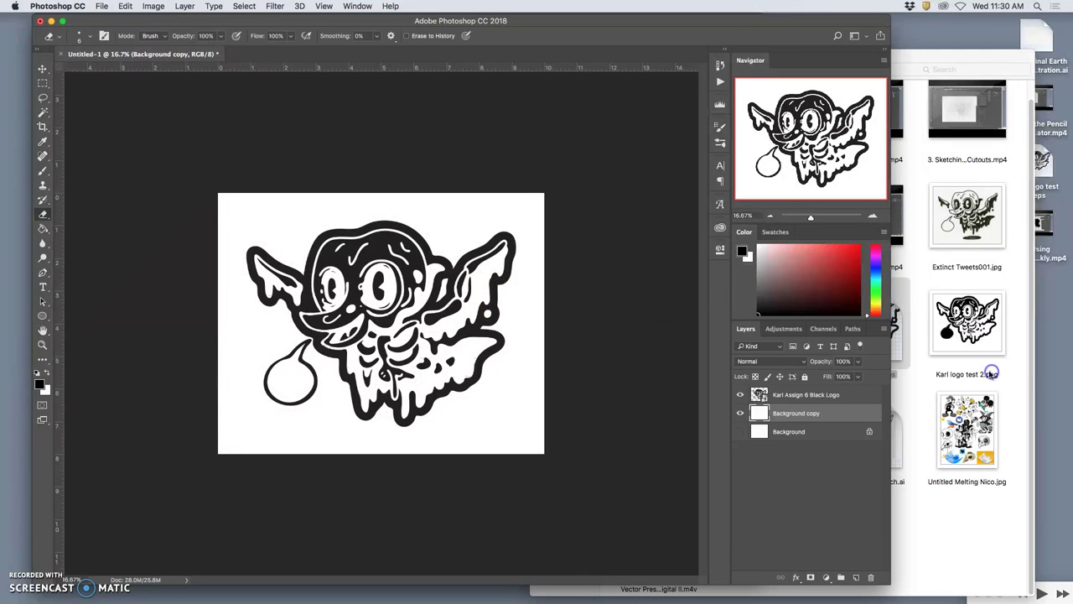
{"action": "left_click", "coordinate": [124, 6]}
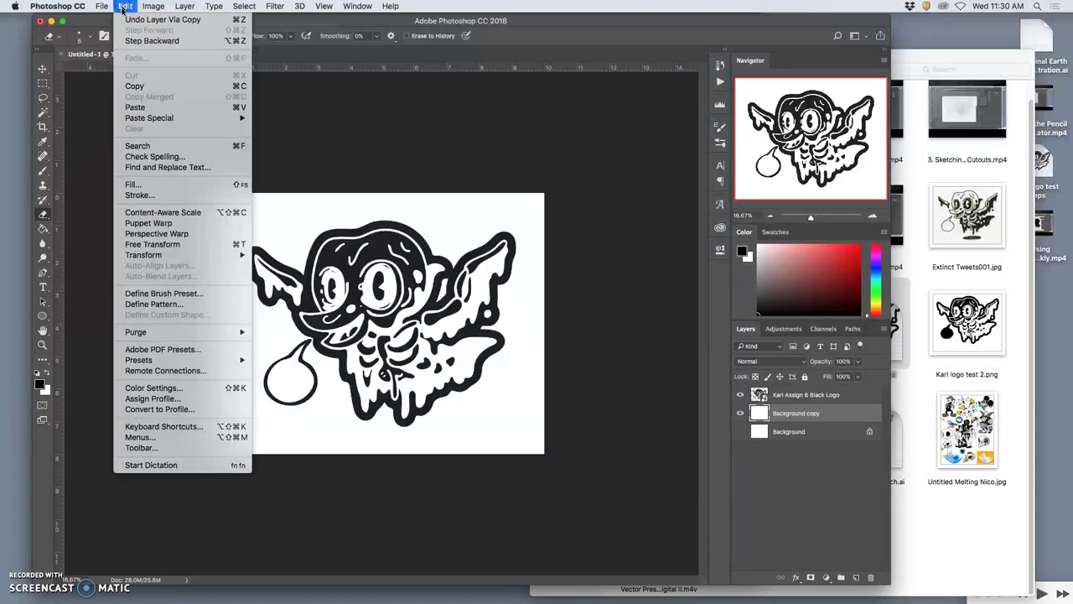
{"action": "left_click", "coordinate": [135, 184]}
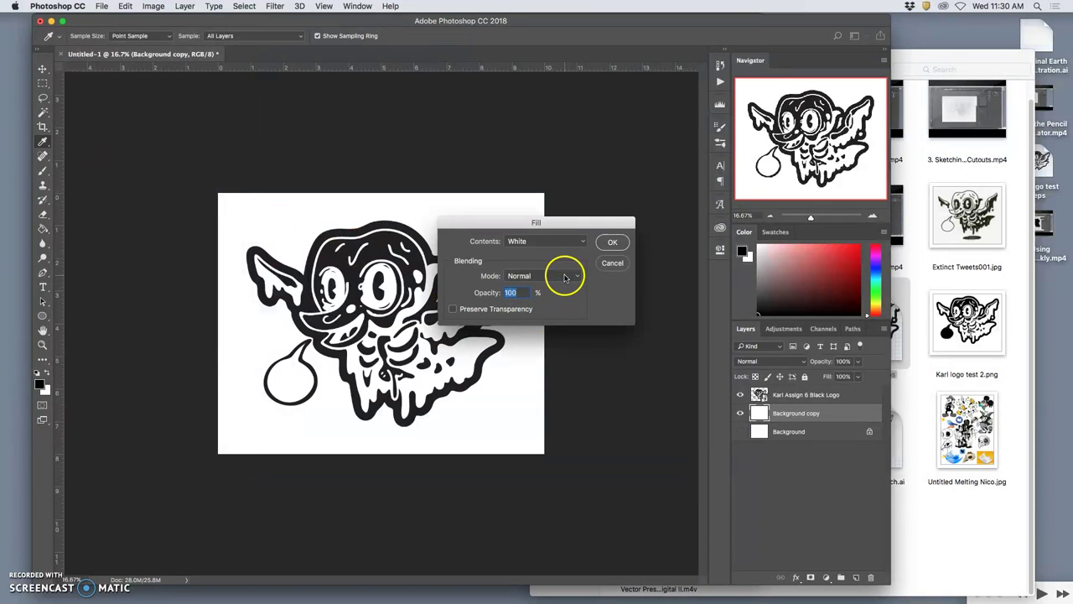
{"action": "left_click", "coordinate": [552, 242]}
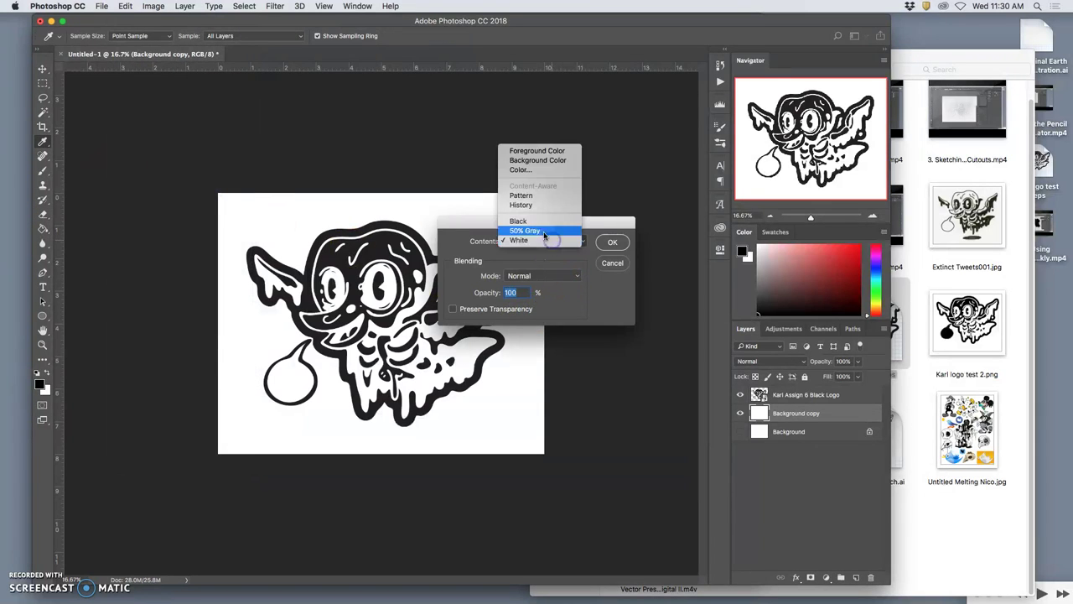
{"action": "left_click", "coordinate": [546, 228]}
{"action": "left_click", "coordinate": [612, 244]}
{"action": "key", "text": "e"}
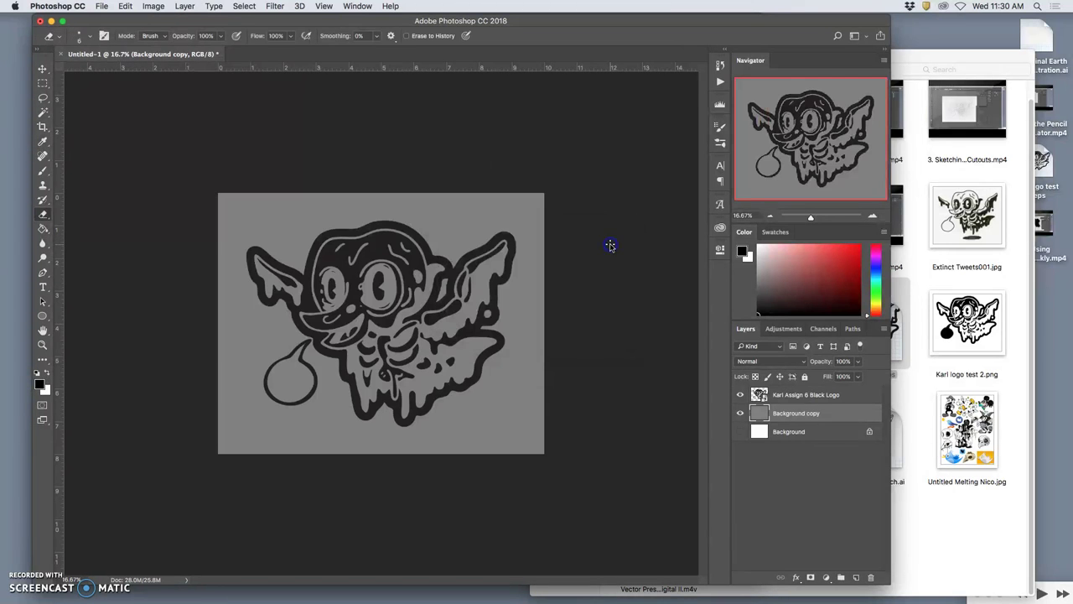
Step: Add a pure white (ffffff) stroke layer effect to the logo
{"action": "double_click", "coordinate": [855, 400]}
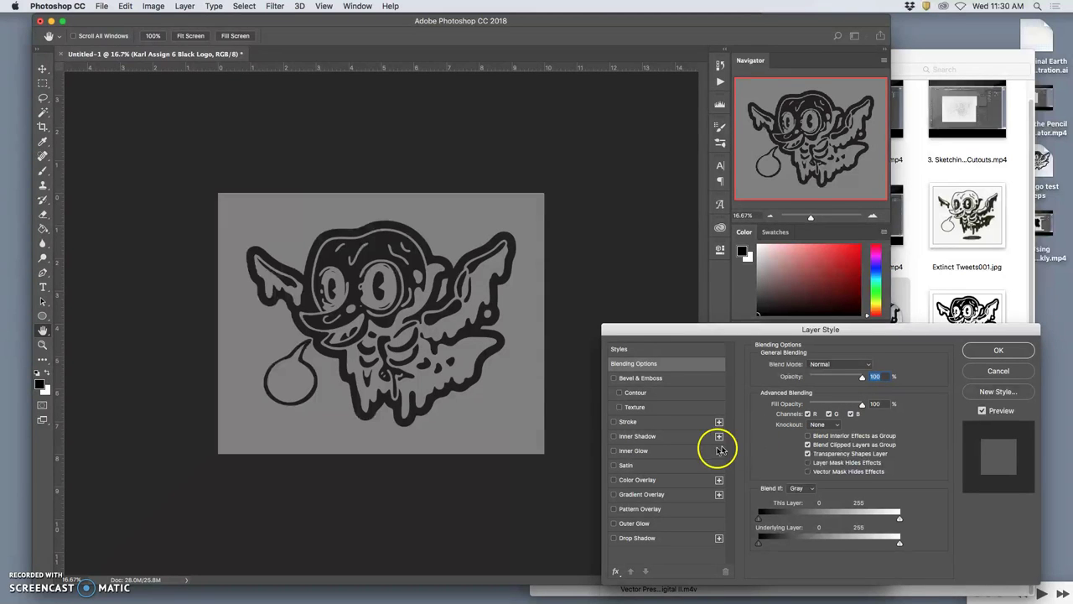
{"action": "left_click", "coordinate": [613, 421]}
{"action": "left_click", "coordinate": [639, 423]}
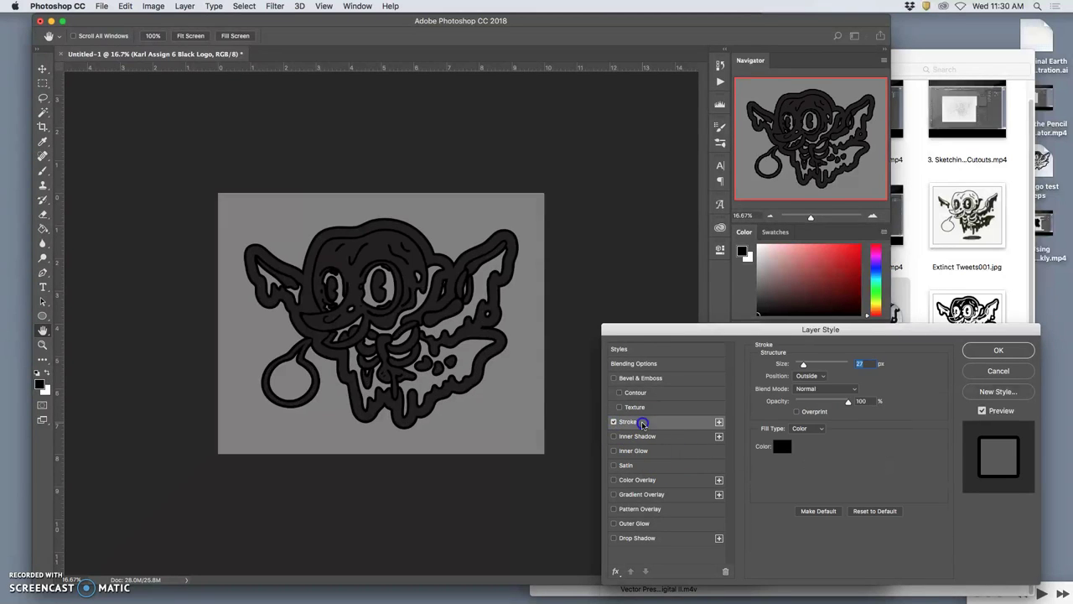
{"action": "left_click", "coordinate": [784, 447]}
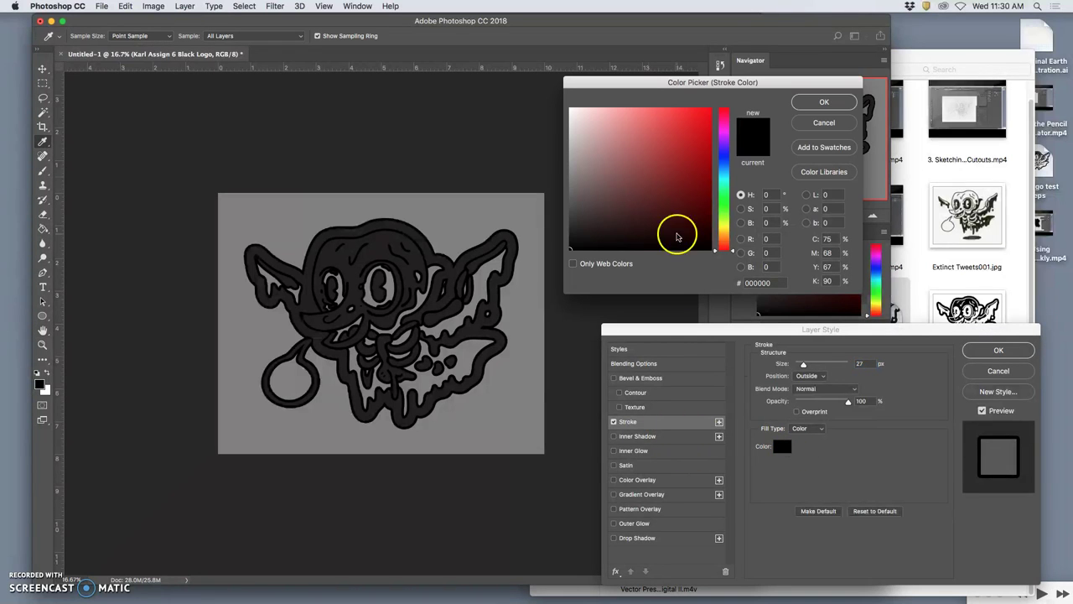
{"action": "left_click", "coordinate": [570, 109]}
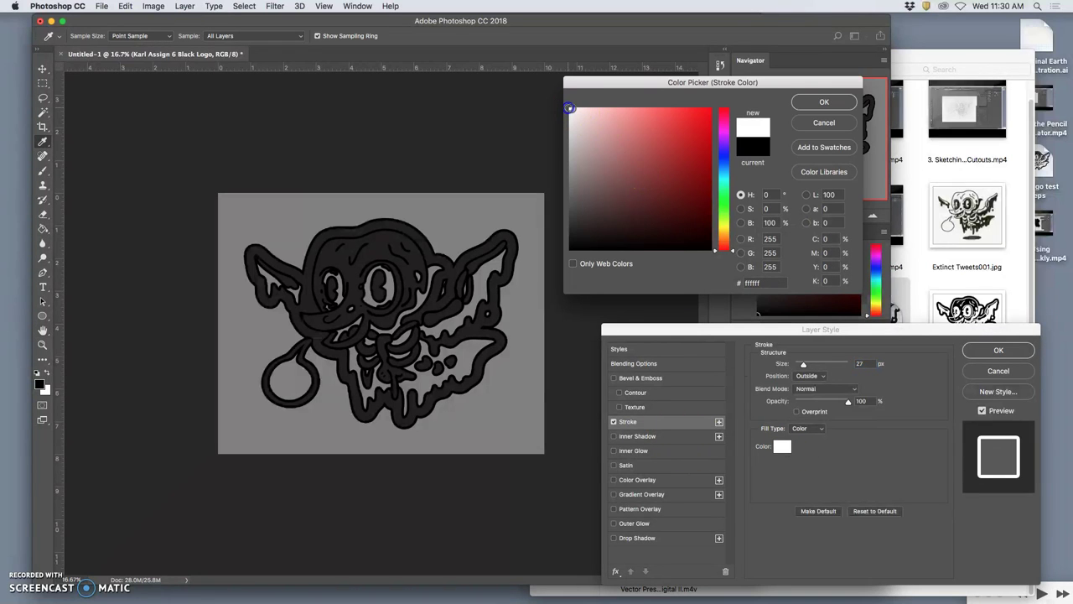
{"action": "left_click", "coordinate": [569, 108]}
{"action": "left_click", "coordinate": [805, 104]}
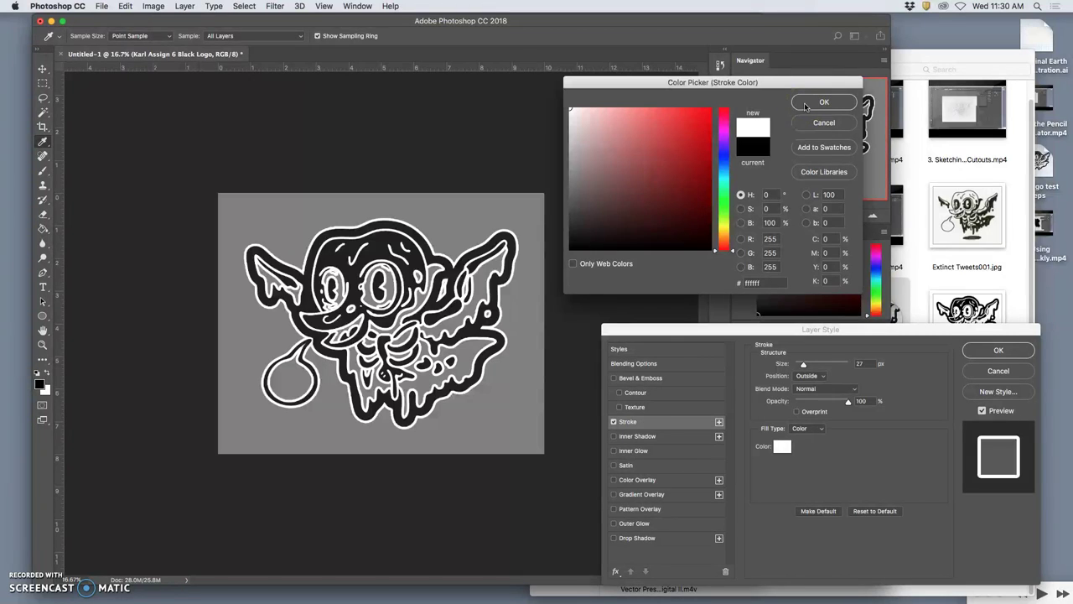
{"action": "left_click", "coordinate": [805, 104]}
Step: Raise the stroke size to 54 px and adjust the effect preview on the canvas
{"action": "left_click_drag", "start_coordinate": [844, 358], "coordinate": [805, 366]}
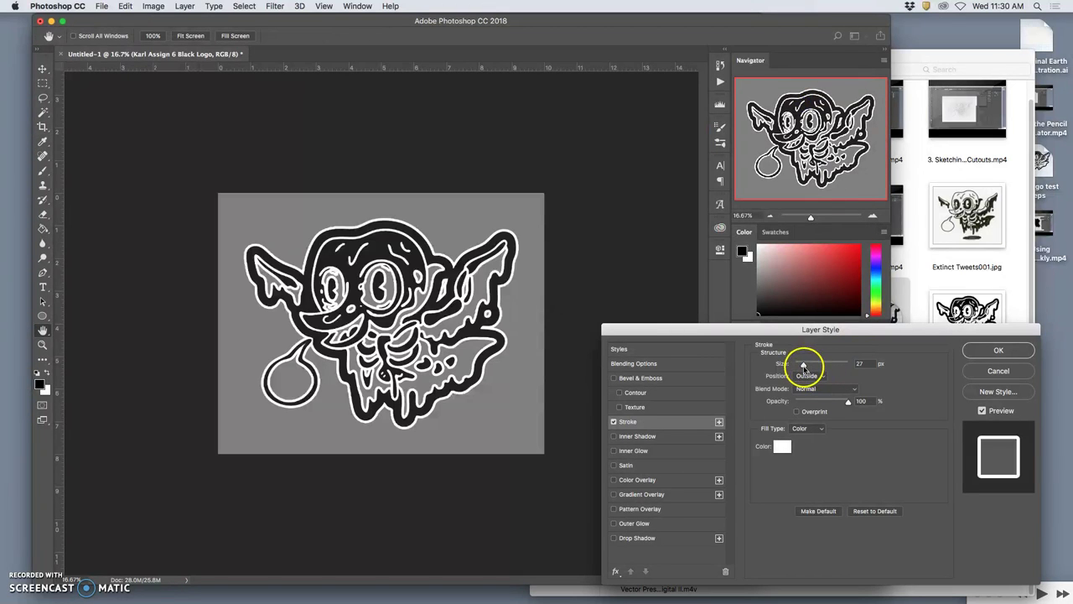
{"action": "left_click", "coordinate": [852, 403]}
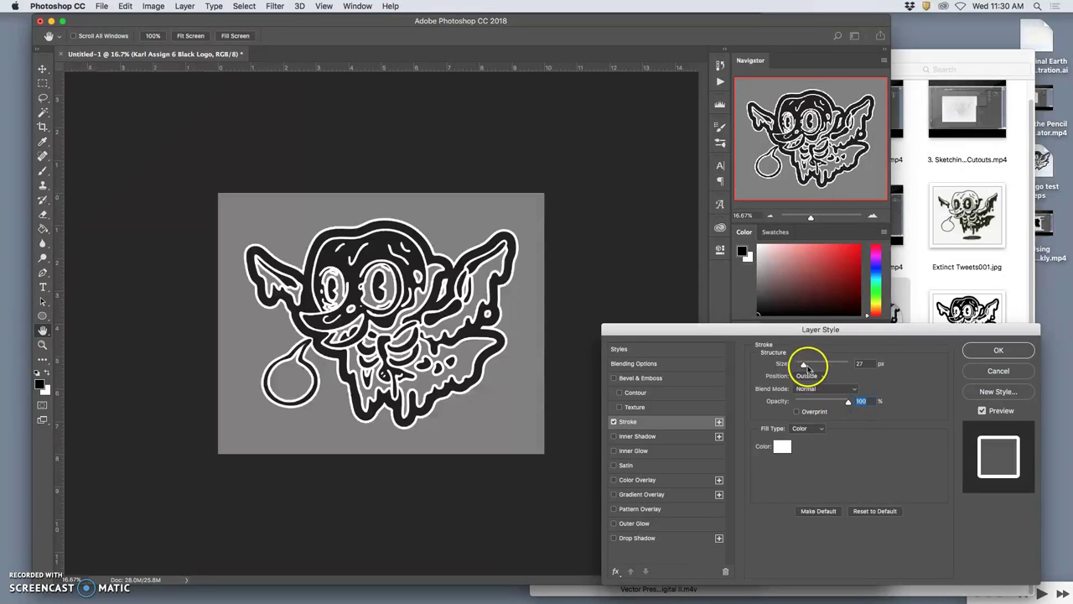
{"action": "mouse_move", "coordinate": [804, 364]}
{"action": "left_mouse_down"}
{"action": "mouse_move", "coordinate": [820, 367]}
{"action": "mouse_move", "coordinate": [809, 368]}
{"action": "left_mouse_up"}
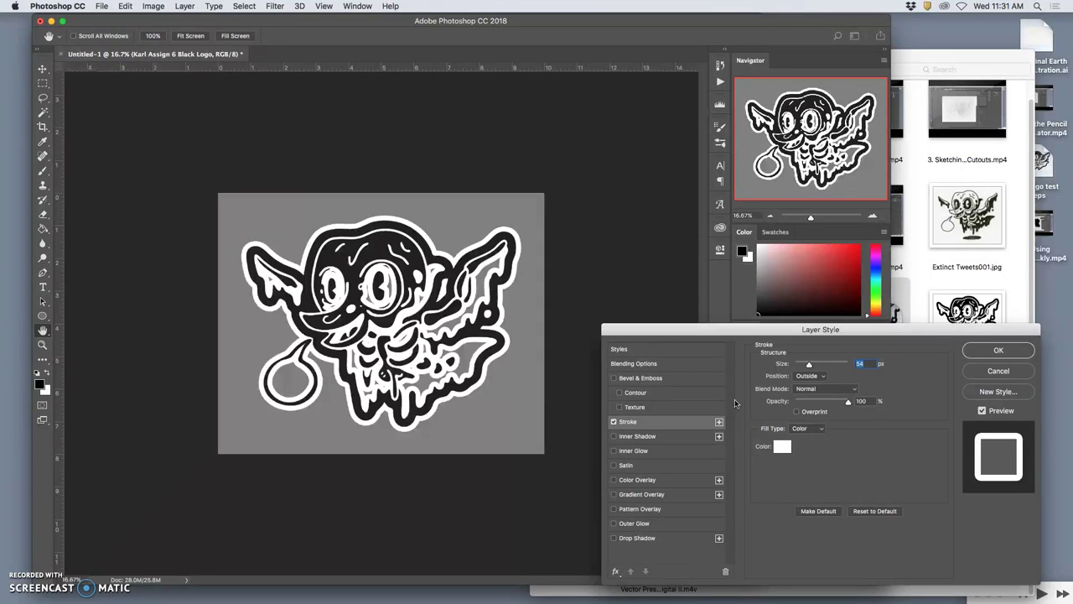
{"action": "left_click", "coordinate": [419, 359]}
{"action": "left_click_drag", "start_coordinate": [419, 356], "coordinate": [442, 384]}
Step: Swap the stroke for a white drop shadow on the logo
{"action": "left_click", "coordinate": [614, 537]}
{"action": "left_click", "coordinate": [613, 421]}
{"action": "left_click", "coordinate": [637, 537]}
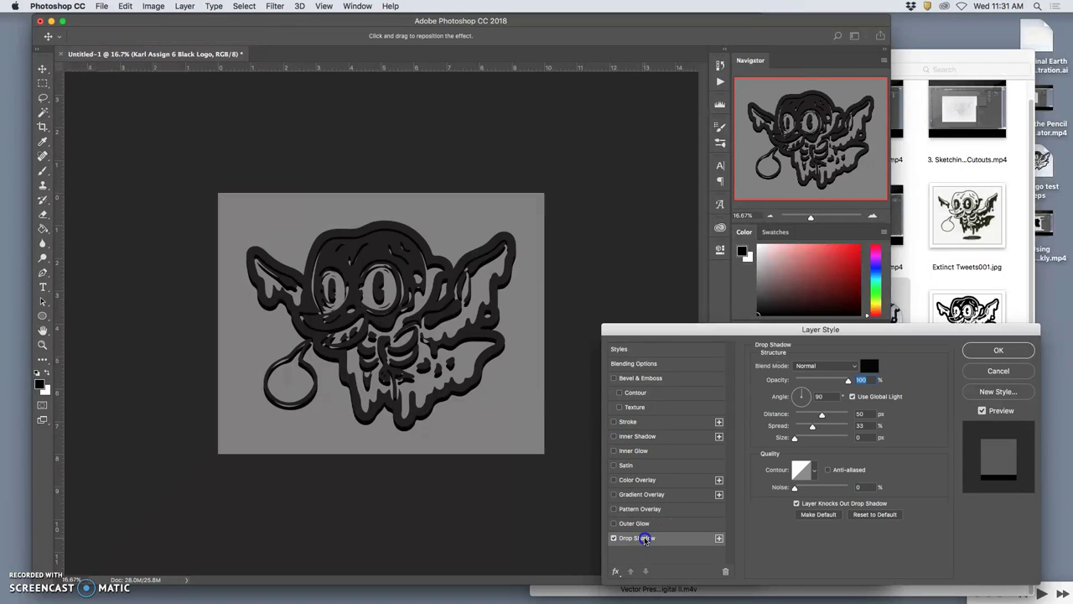
{"action": "left_click", "coordinate": [868, 366]}
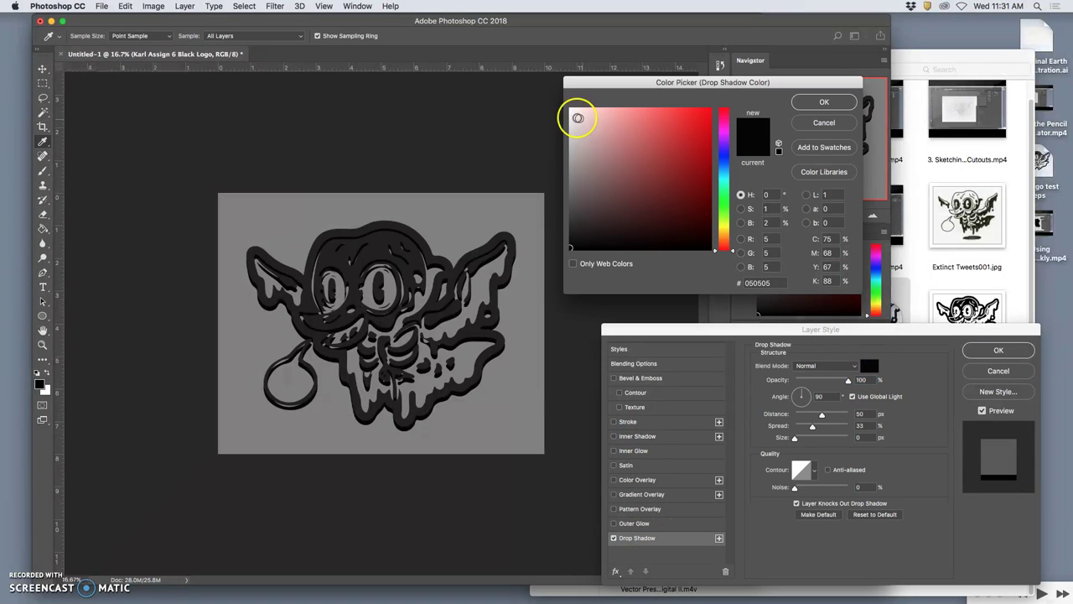
{"action": "left_click", "coordinate": [571, 110]}
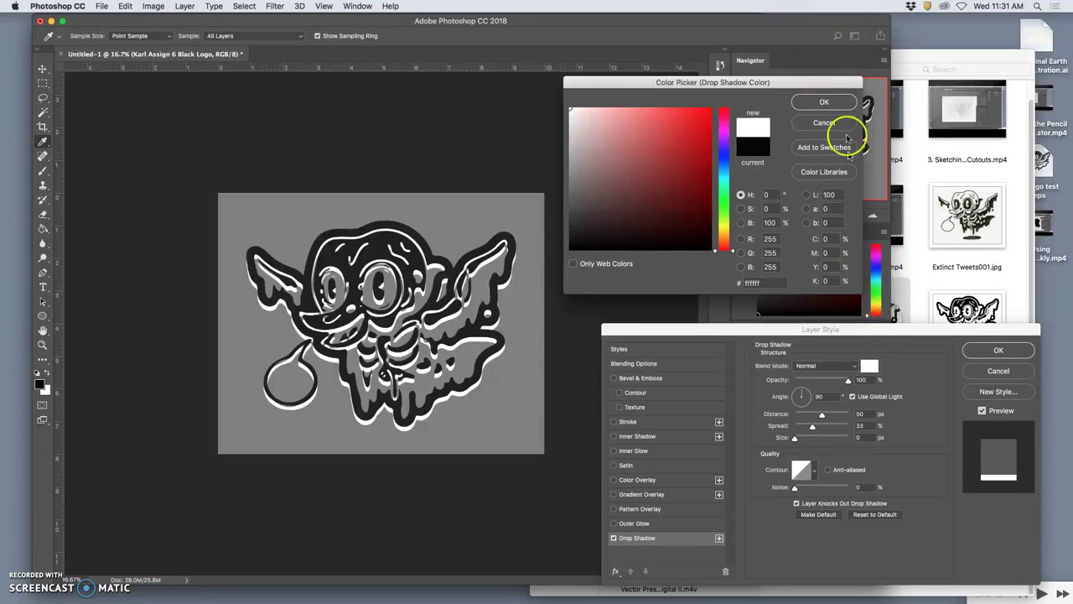
{"action": "left_click", "coordinate": [824, 102]}
Step: Set the drop shadow to distance 29 px, angle 106°, spread 51% and size 46 px
{"action": "mouse_move", "coordinate": [821, 414]}
{"action": "left_mouse_down"}
{"action": "mouse_move", "coordinate": [804, 428]}
{"action": "mouse_move", "coordinate": [823, 439]}
{"action": "mouse_move", "coordinate": [812, 439]}
{"action": "mouse_move", "coordinate": [806, 416]}
{"action": "left_mouse_up"}
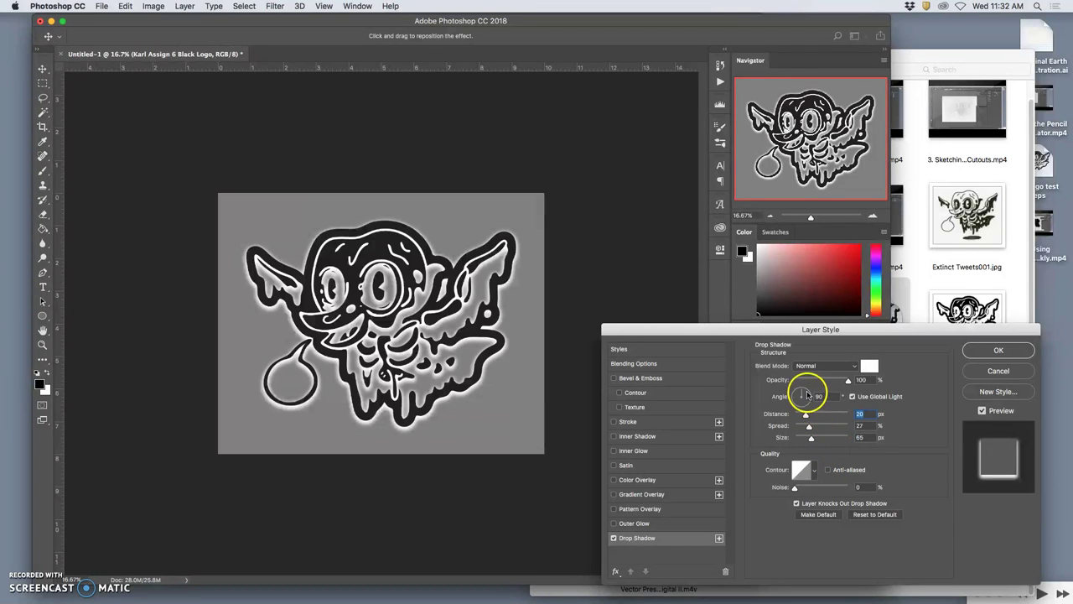
{"action": "left_click_drag", "start_coordinate": [804, 392], "coordinate": [803, 392]}
{"action": "left_click_drag", "start_coordinate": [811, 437], "coordinate": [789, 436]}
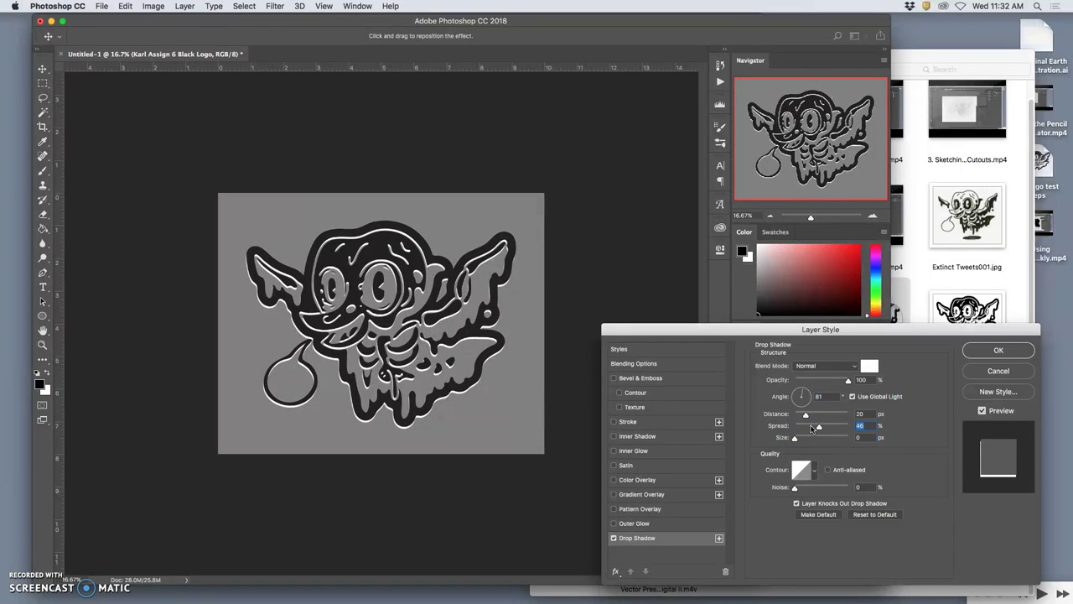
{"action": "left_click_drag", "start_coordinate": [806, 414], "coordinate": [822, 428]}
{"action": "left_click_drag", "start_coordinate": [805, 392], "coordinate": [800, 395]}
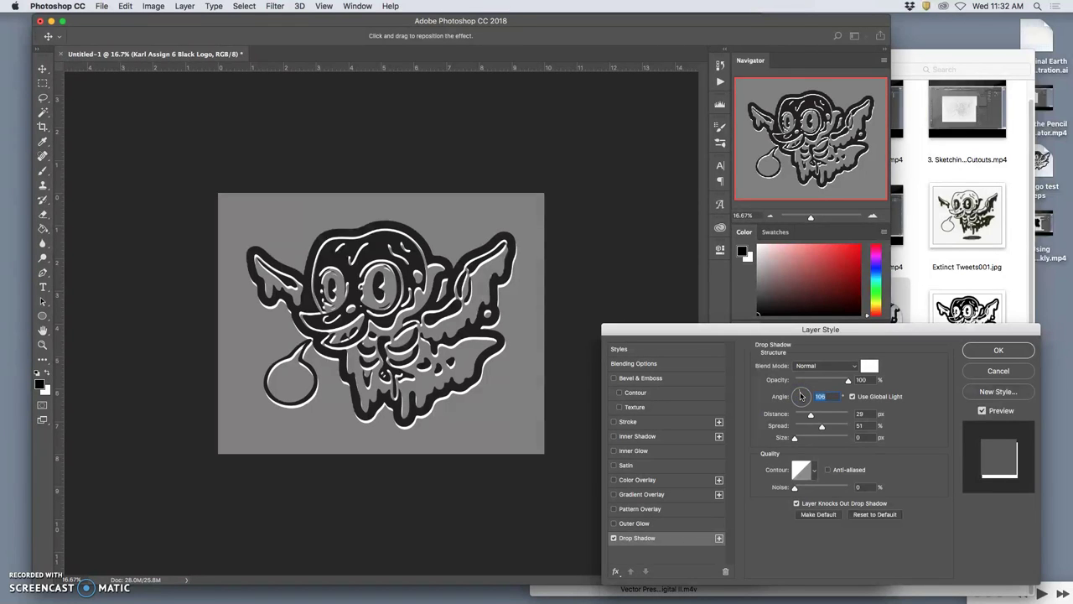
{"action": "left_click_drag", "start_coordinate": [794, 437], "coordinate": [808, 439]}
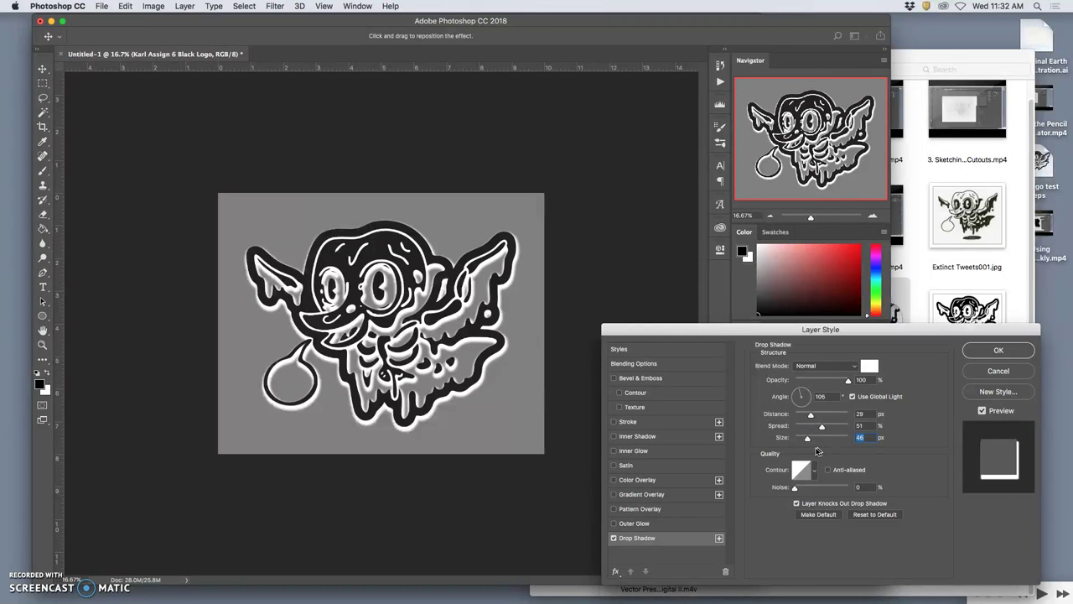
Step: Try a thick white outline stroke again, then leave it turned off
{"action": "left_click", "coordinate": [614, 421]}
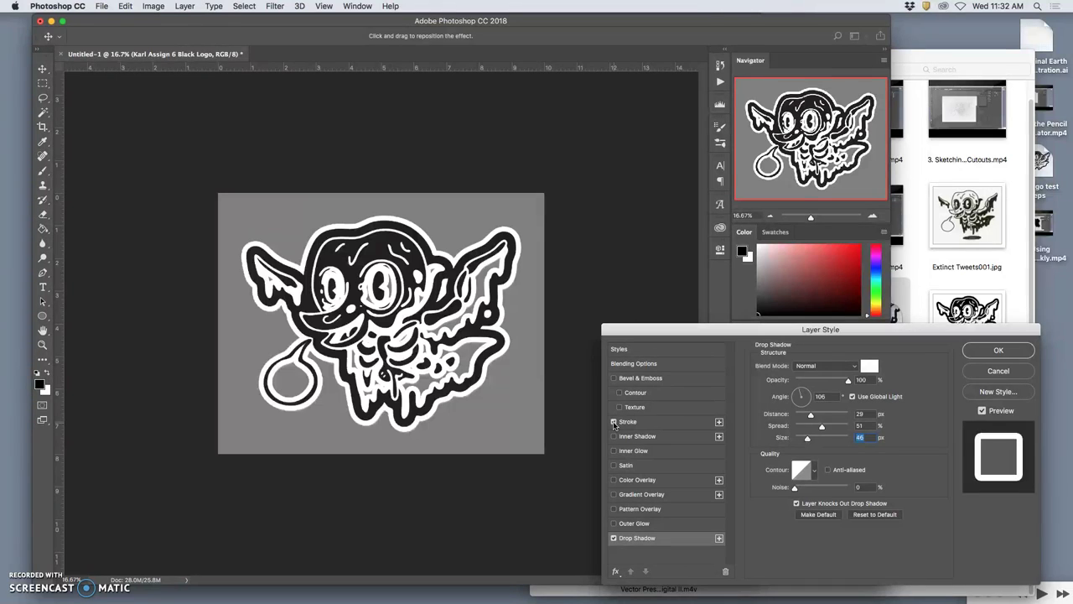
{"action": "left_click", "coordinate": [614, 423]}
{"action": "left_click", "coordinate": [614, 537]}
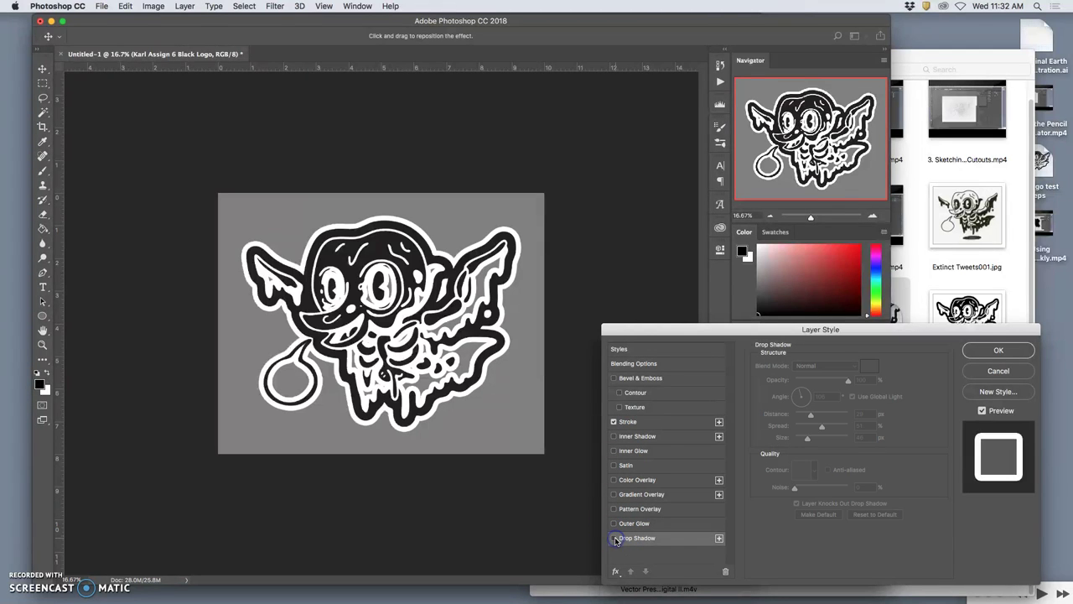
{"action": "left_click", "coordinate": [615, 538]}
{"action": "left_click", "coordinate": [613, 422]}
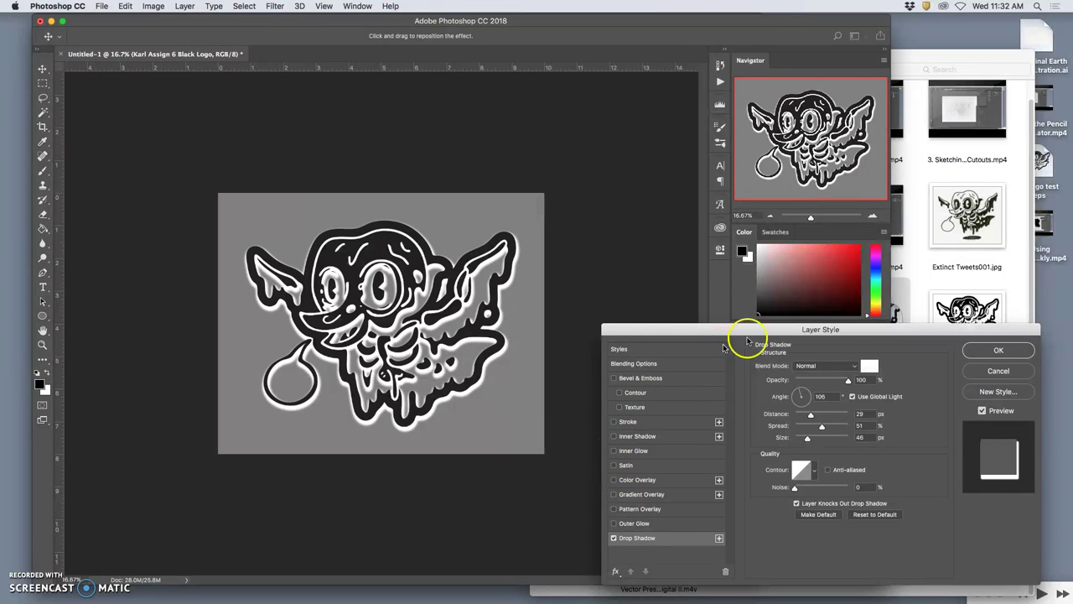
Step: Apply the white drop shadow, compare it on and off, and hide the gray Background copy
{"action": "left_click", "coordinate": [977, 354]}
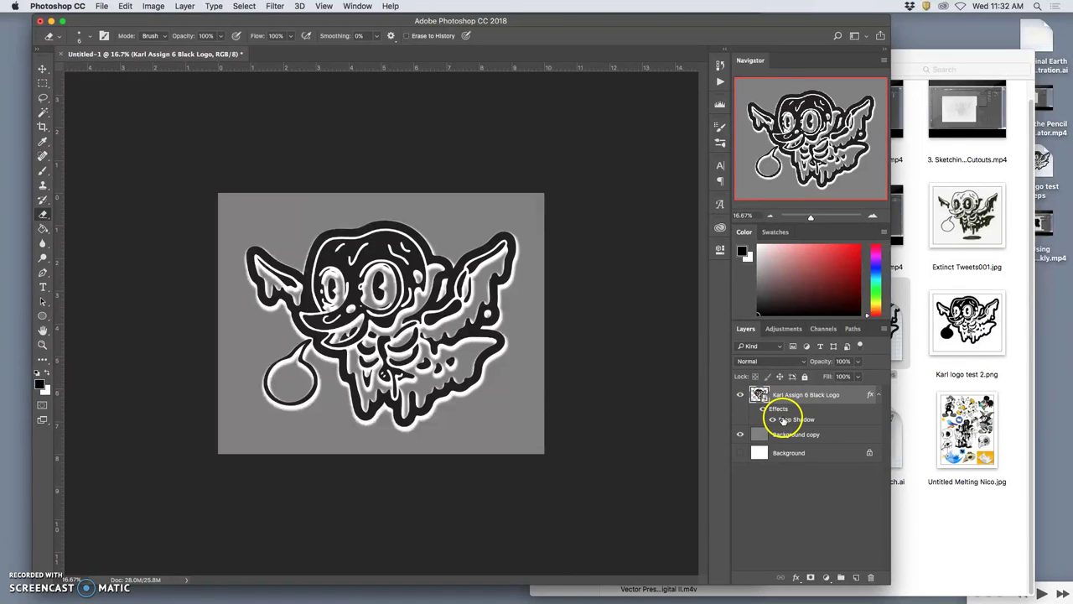
{"action": "left_click", "coordinate": [762, 410]}
{"action": "left_click", "coordinate": [762, 409]}
{"action": "left_click", "coordinate": [762, 409]}
{"action": "left_click", "coordinate": [762, 409]}
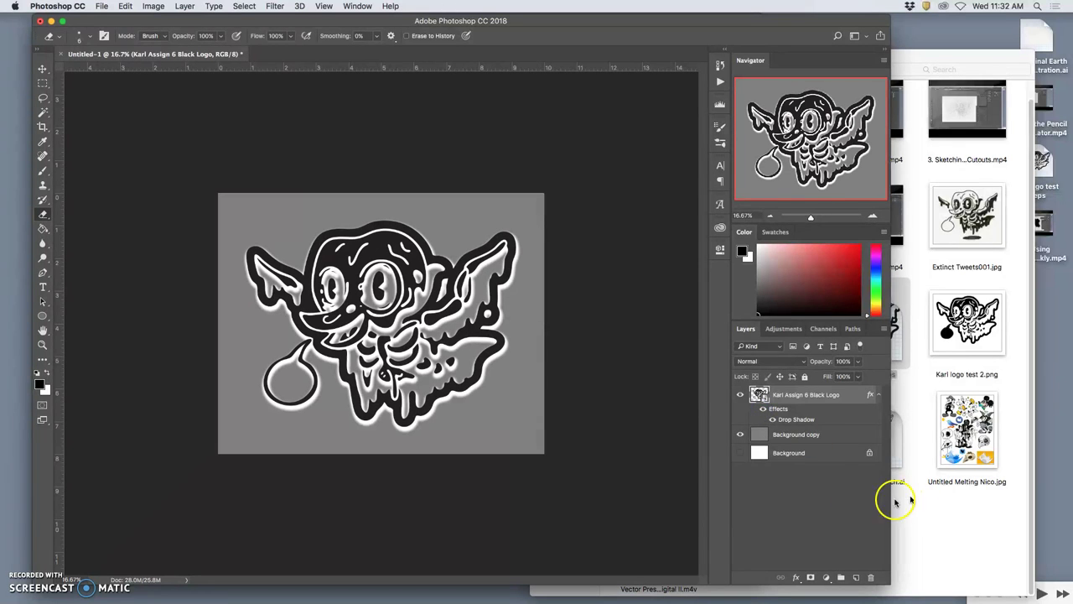
{"action": "left_click", "coordinate": [739, 434]}
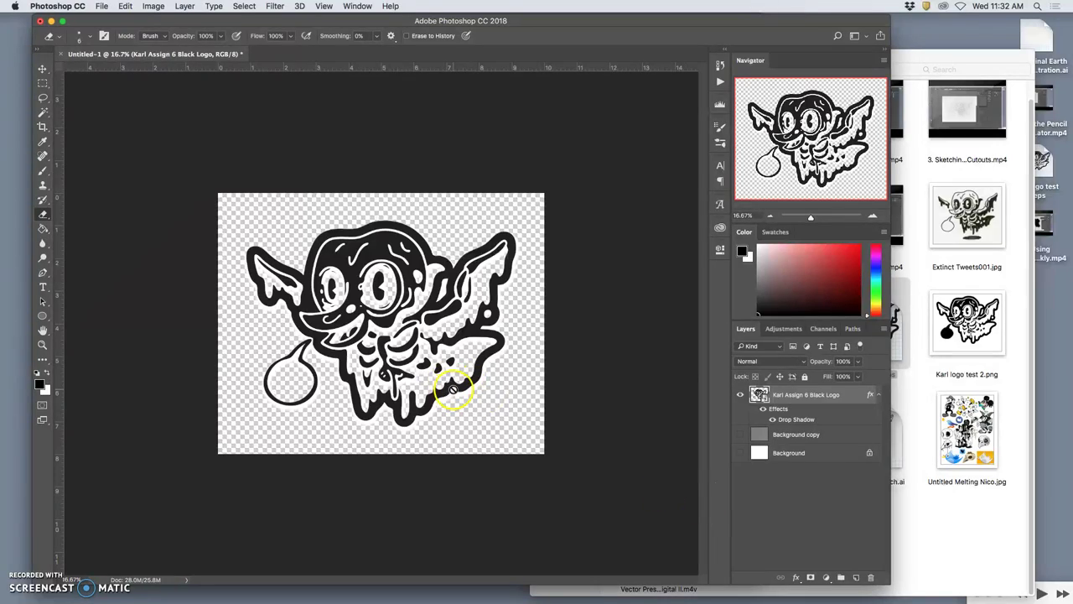
{"action": "key", "text": "super+equal"}
{"action": "key", "text": "super+equal"}
{"action": "key", "text": "super+equal"}
{"action": "key", "text": "super+equal"}
{"action": "key", "text": "super+equal"}
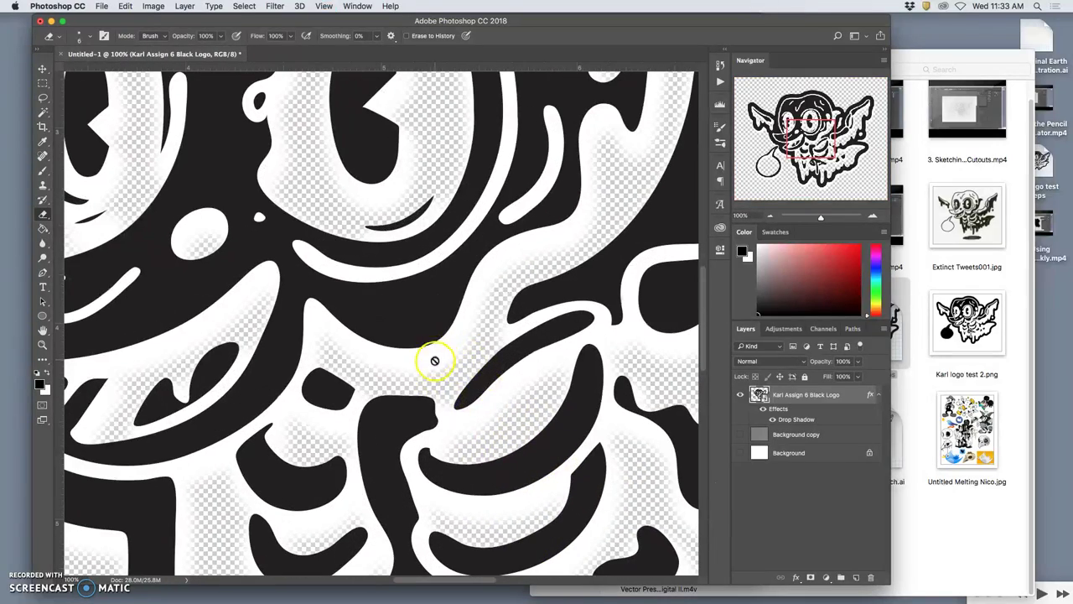
{"action": "key", "text": "super+minus"}
{"action": "key", "text": "super+minus"}
{"action": "key", "text": "super+minus"}
{"action": "key", "text": "super+minus"}
{"action": "key", "text": "super+minus"}
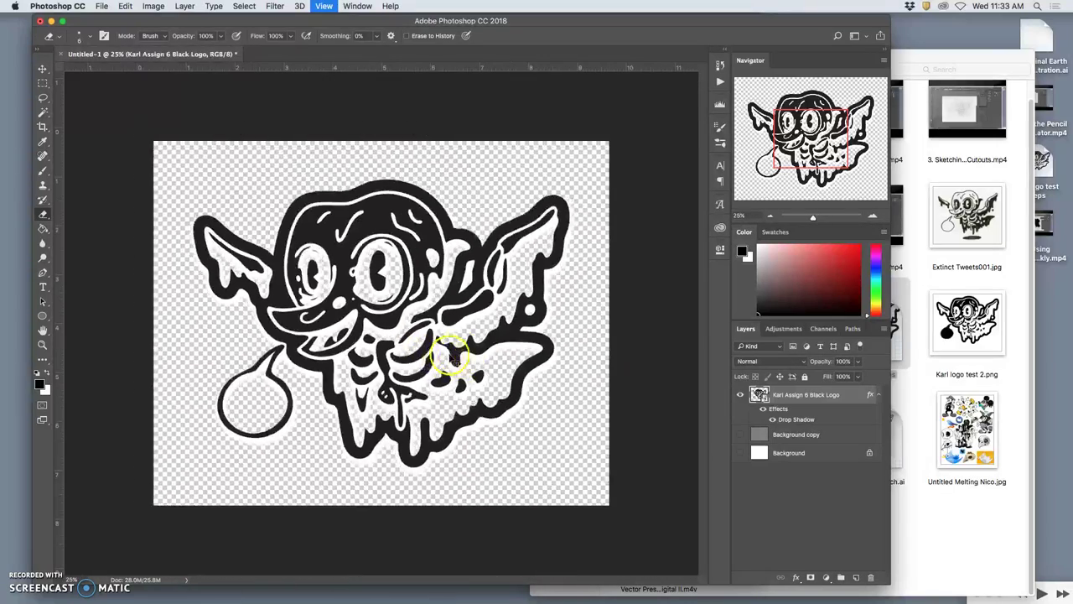
Step: Save the offset logo to the Desktop as a PNG, accepting the PNG options
{"action": "left_click", "coordinate": [102, 7]}
{"action": "left_click", "coordinate": [126, 122]}
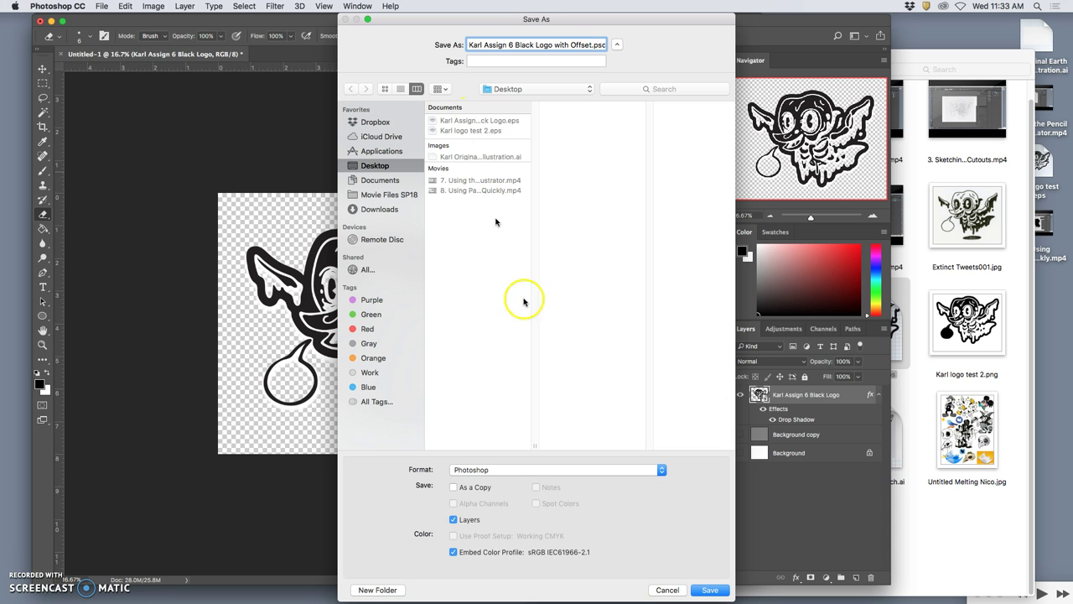
{"action": "left_click", "coordinate": [530, 469]}
{"action": "scroll", "coordinate": [511, 512], "scroll_direction": "down", "scroll_amount": 3}
{"action": "left_click", "coordinate": [498, 544]}
{"action": "left_click", "coordinate": [710, 590]}
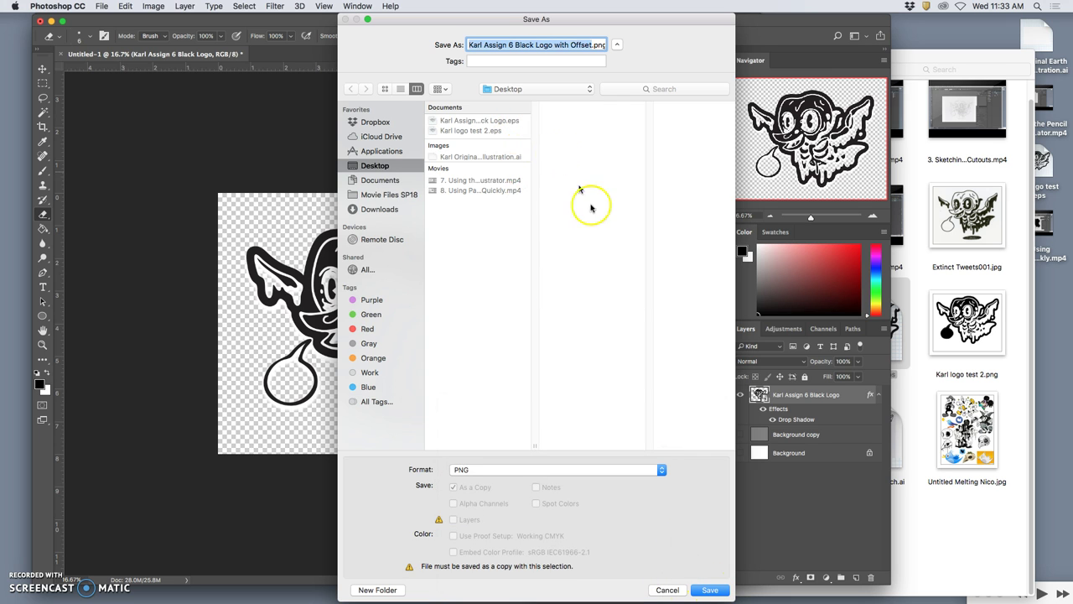
{"action": "left_click", "coordinate": [698, 584]}
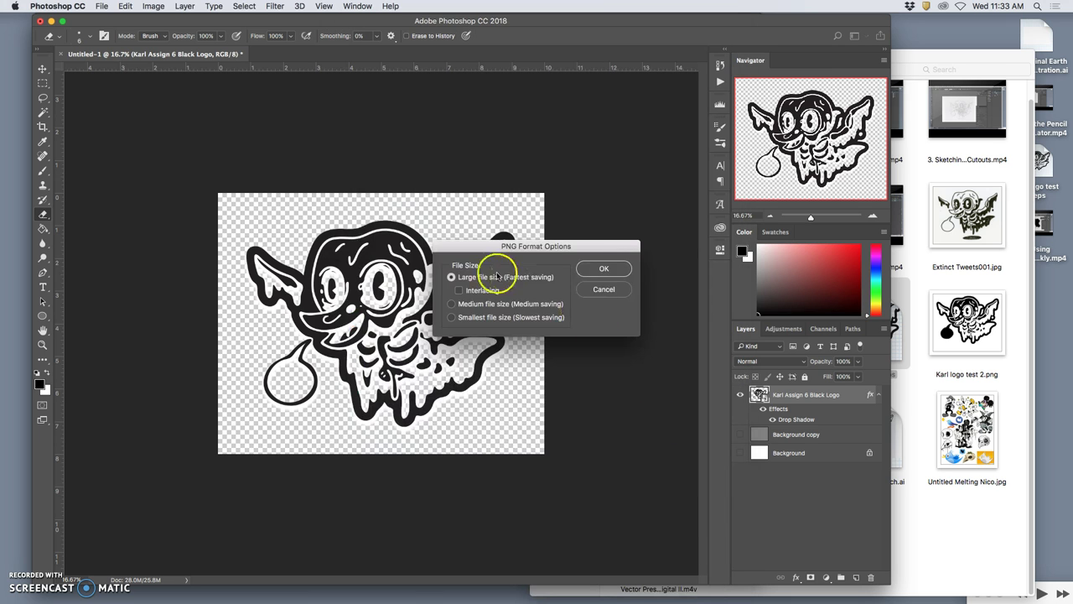
{"action": "left_click", "coordinate": [602, 270]}
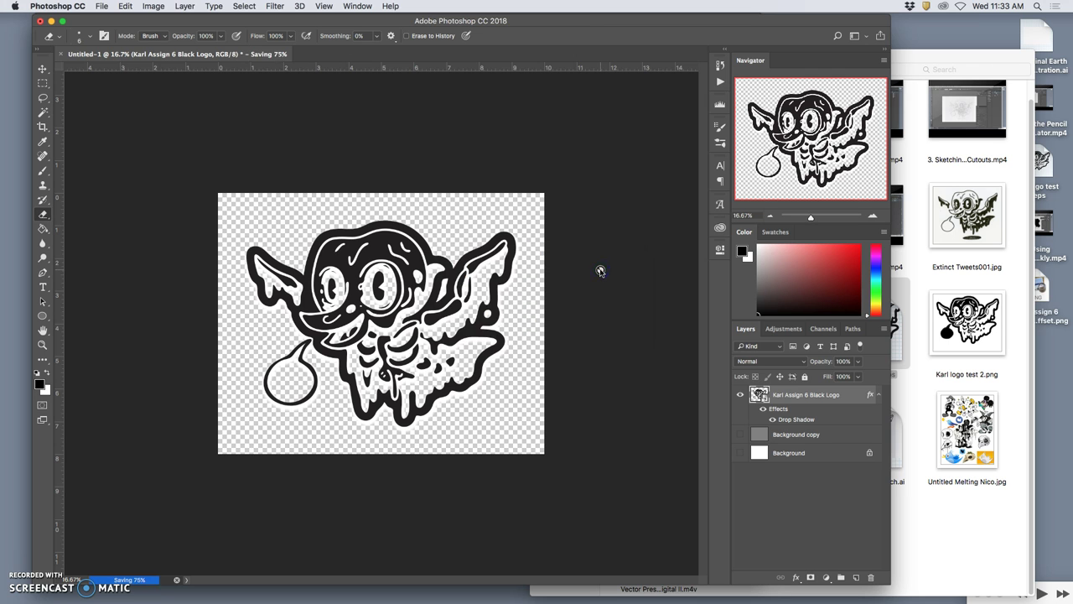
Step: Save it again as a layered PSD named Karl Assign 6 Black Logo with Offset
{"action": "left_click", "coordinate": [106, 6]}
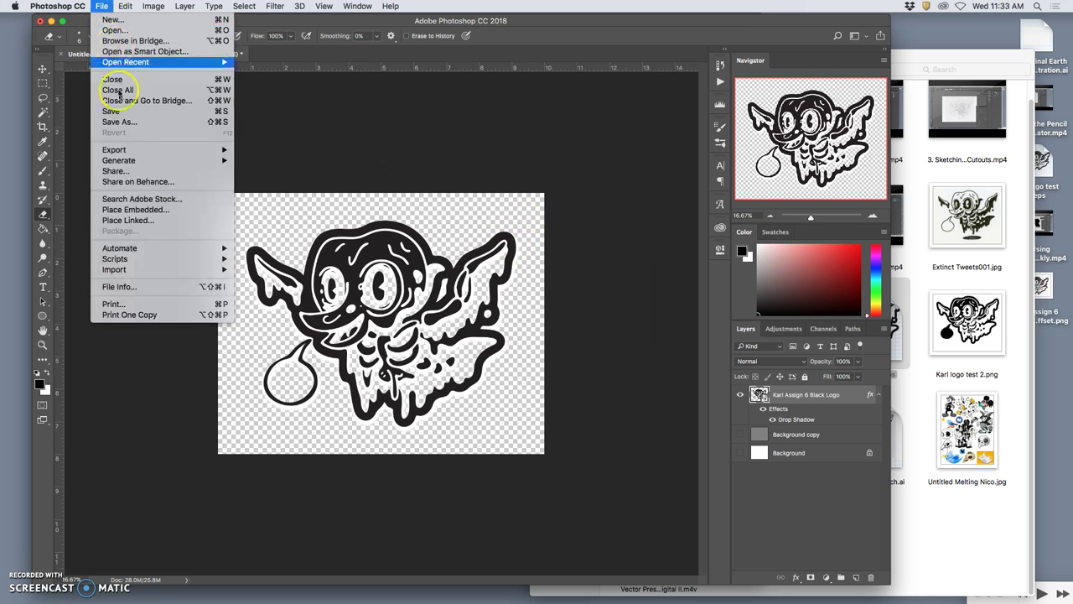
{"action": "left_click", "coordinate": [122, 112]}
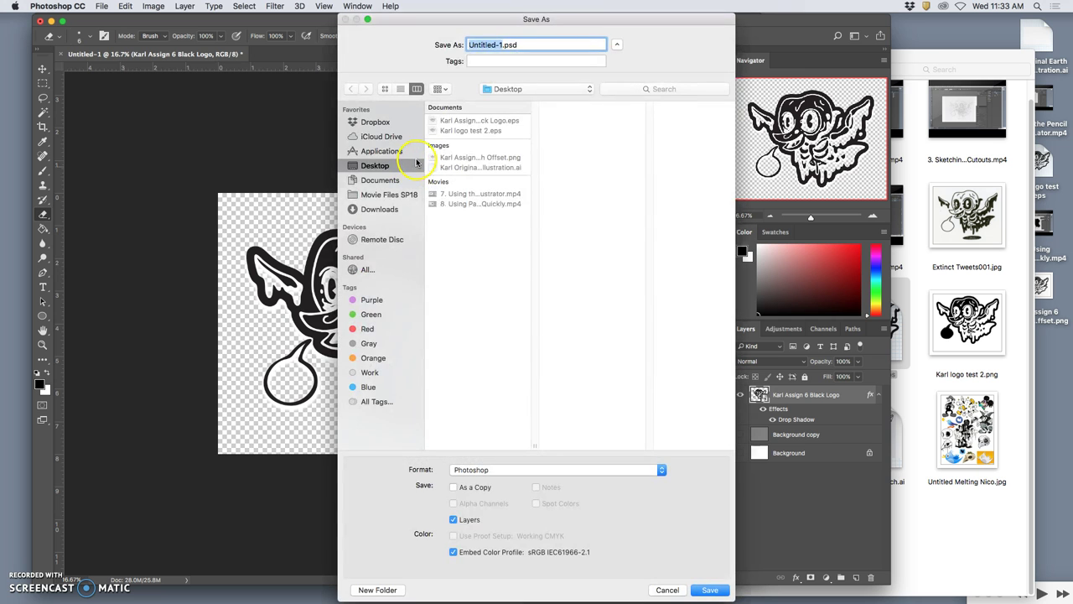
{"action": "type", "text": "Karl Assign 6 Black Logo with Offset"}
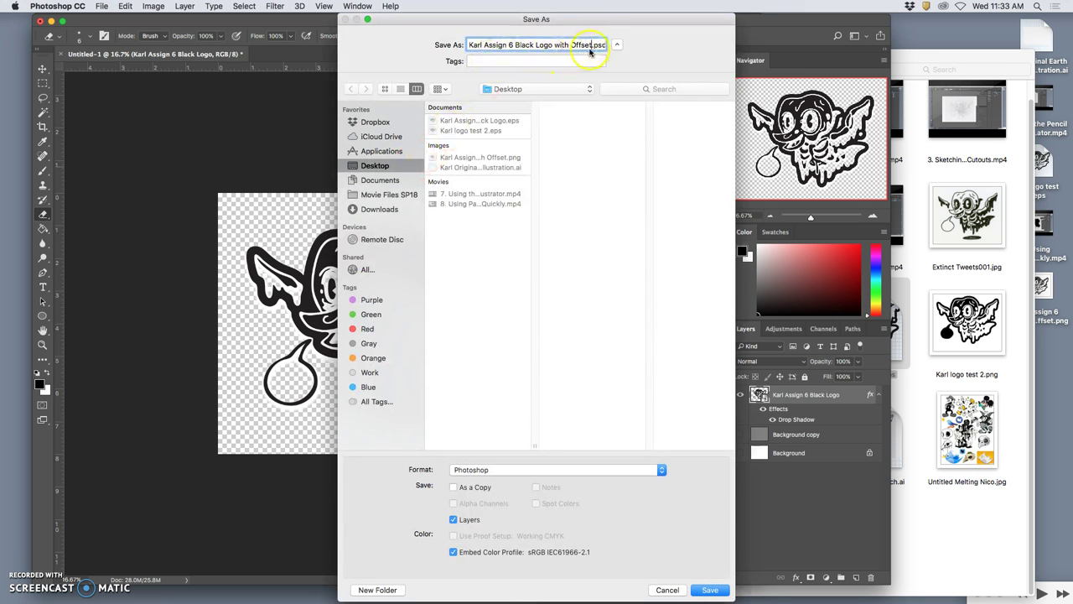
{"action": "left_click", "coordinate": [712, 589]}
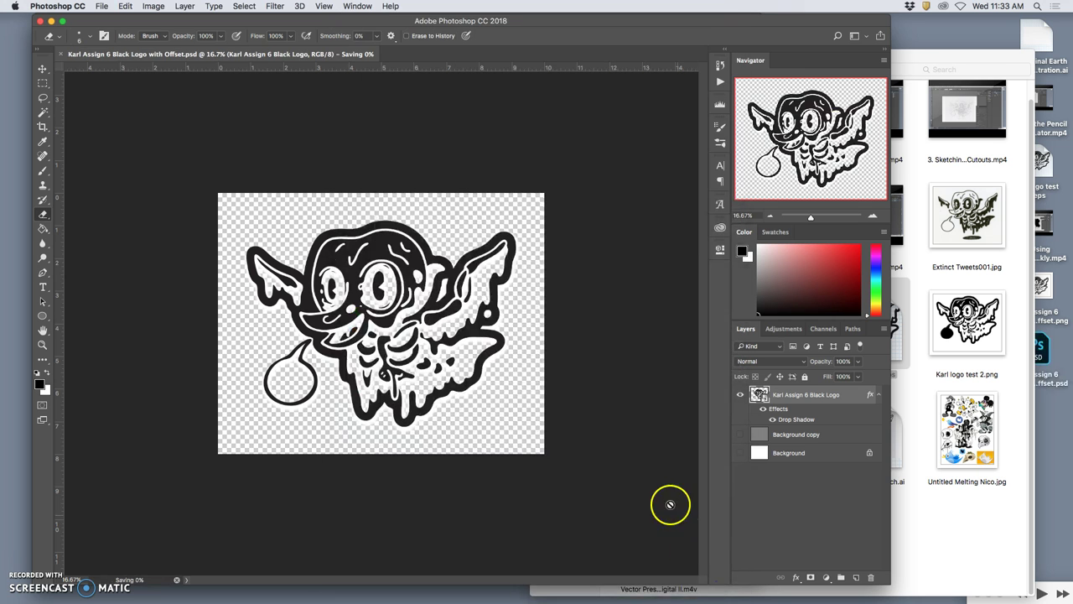
{"action": "key", "text": "F11"}
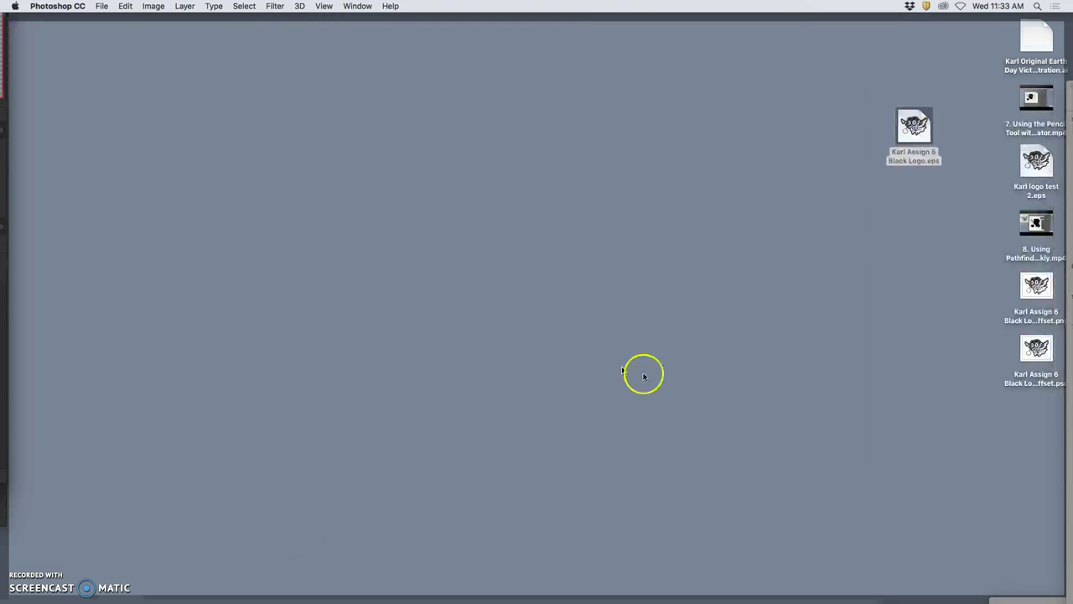
{"action": "double_click", "coordinate": [1037, 304]}
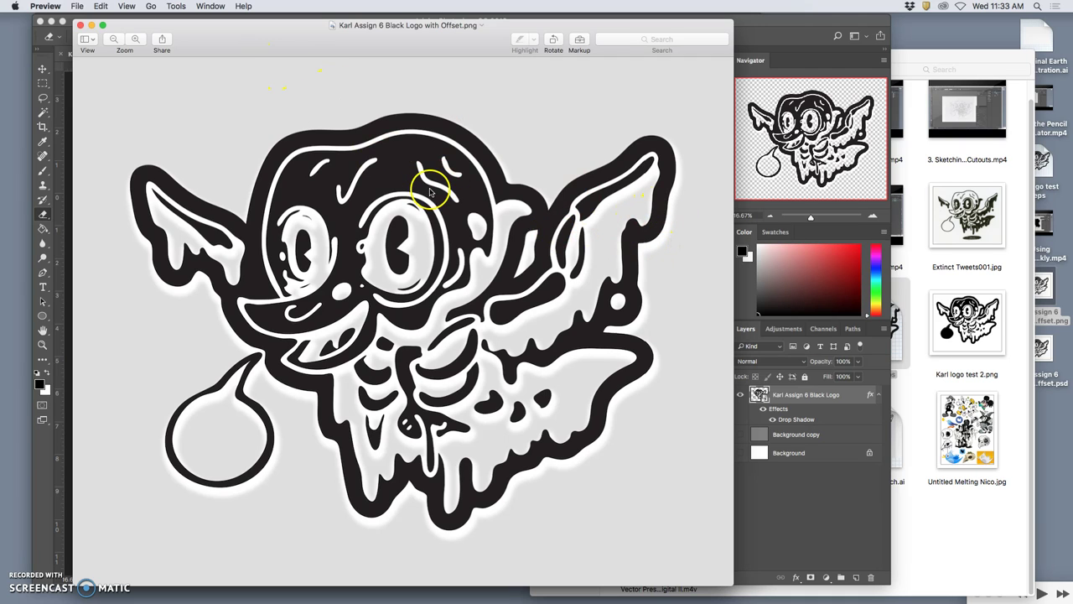
{"action": "left_click", "coordinate": [79, 25]}
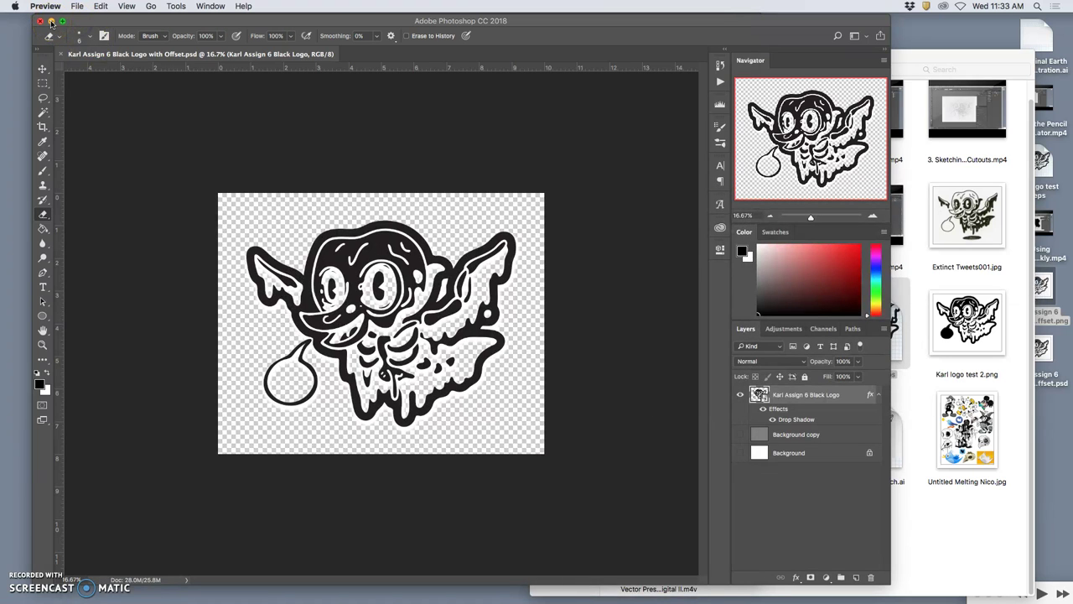
Step: Close the Photoshop window and the Illustrator document window
{"action": "left_click", "coordinate": [50, 22]}
{"action": "left_click", "coordinate": [53, 26]}
{"action": "left_click", "coordinate": [52, 24]}
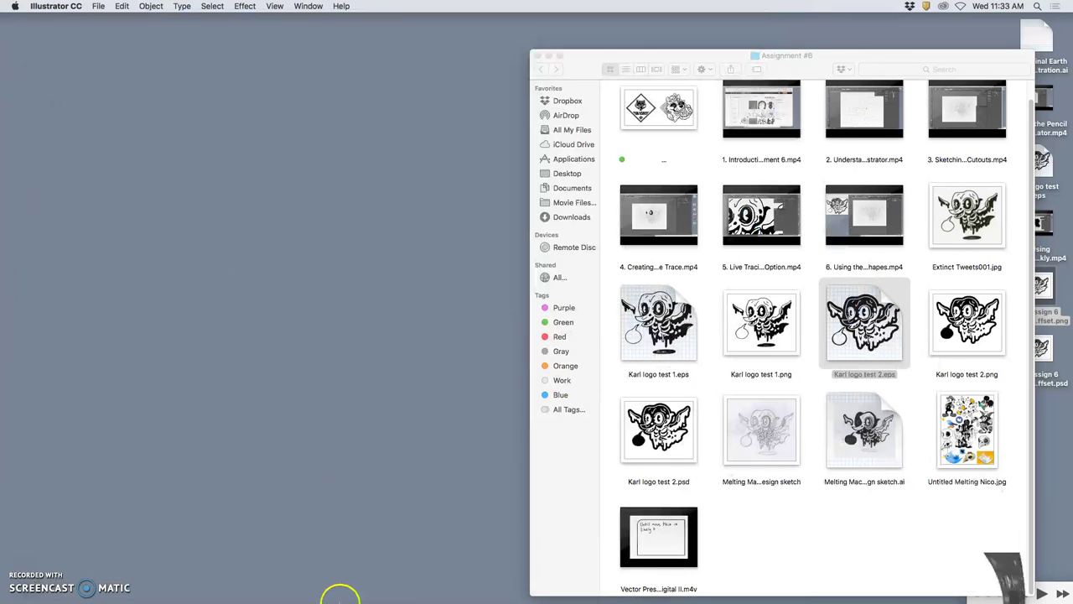
Step: Bring Google Chrome to the front from the Dock and open the Photobucket bookmark's options
{"action": "mouse_move", "coordinate": [339, 594]}
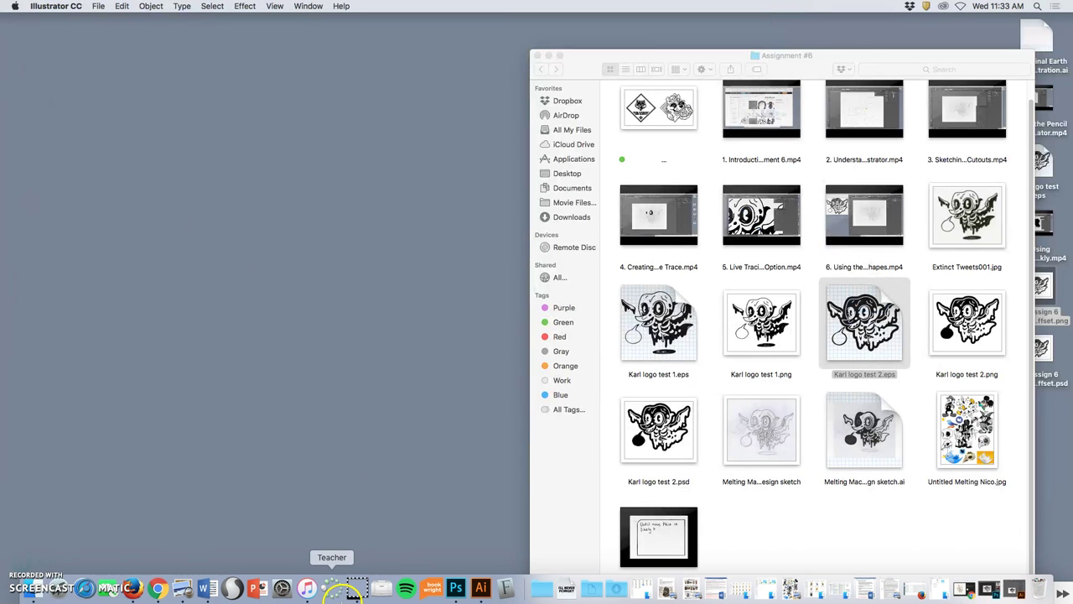
{"action": "left_click", "coordinate": [310, 590]}
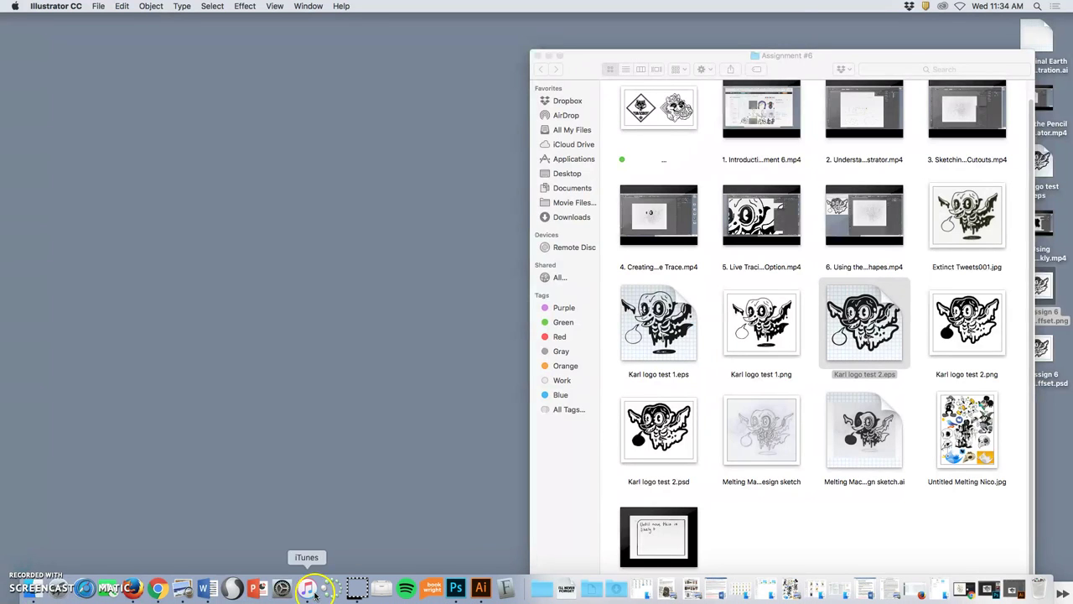
{"action": "left_click", "coordinate": [157, 586]}
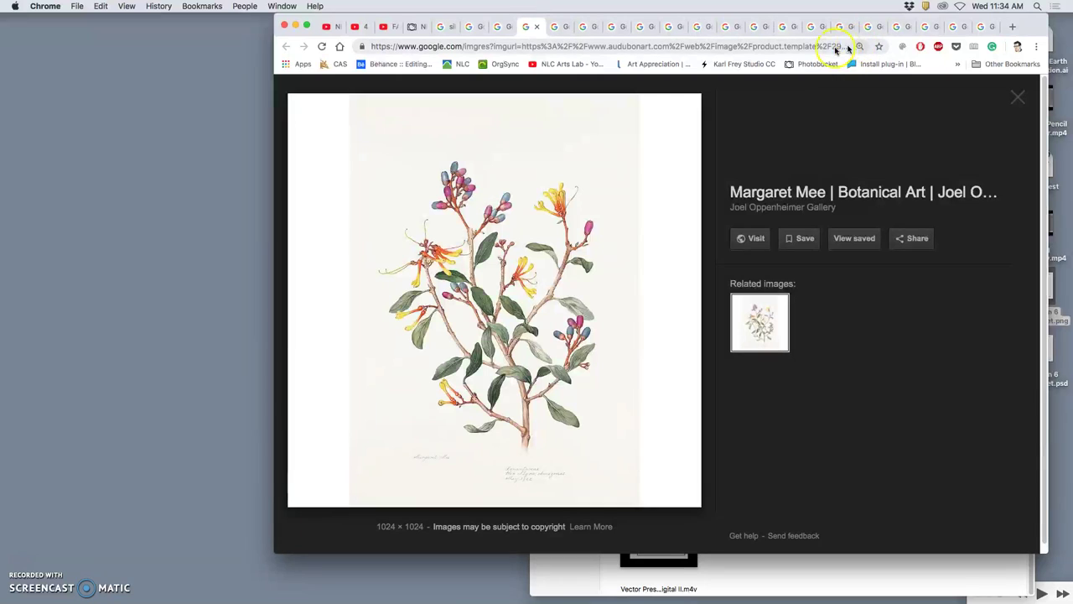
{"action": "right_click", "coordinate": [805, 64]}
Step: Open Photobucket in a new tab and shift the browser window left
{"action": "left_click", "coordinate": [835, 73]}
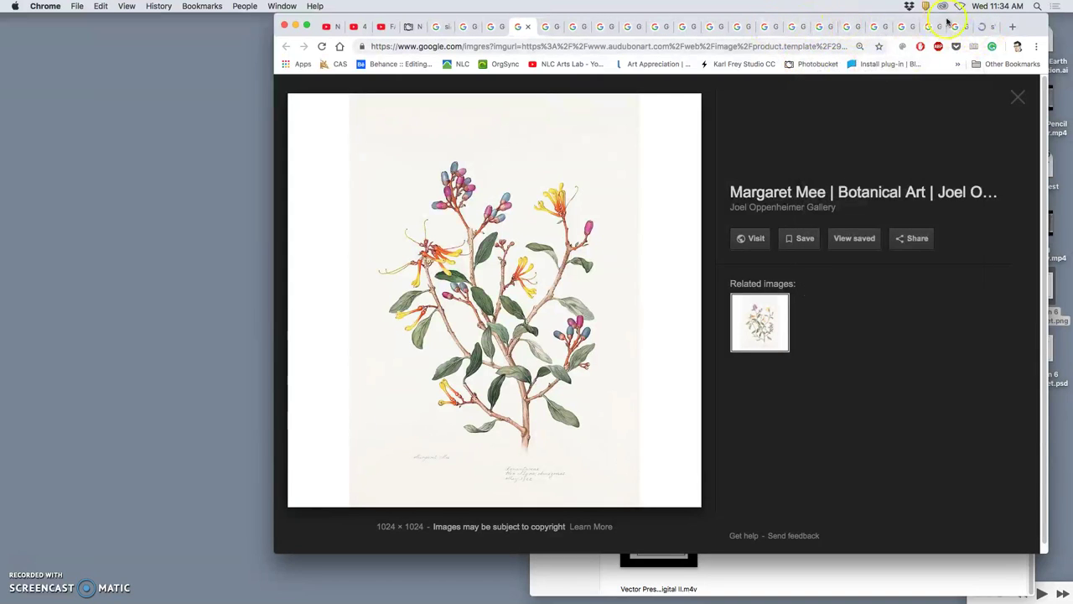
{"action": "left_click", "coordinate": [989, 28]}
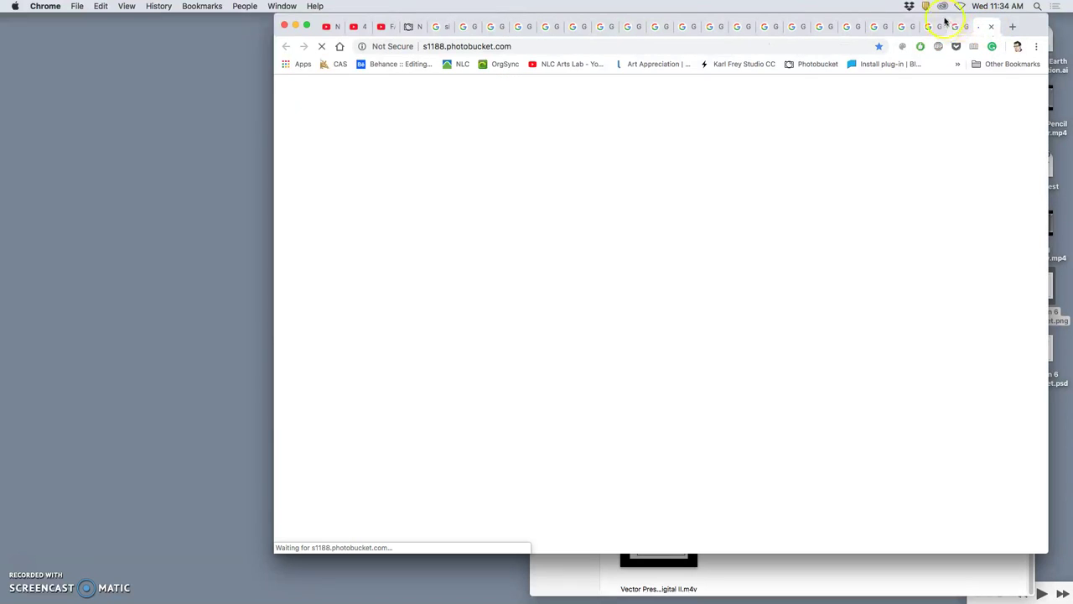
{"action": "left_click_drag", "start_coordinate": [938, 17], "coordinate": [729, 5]}
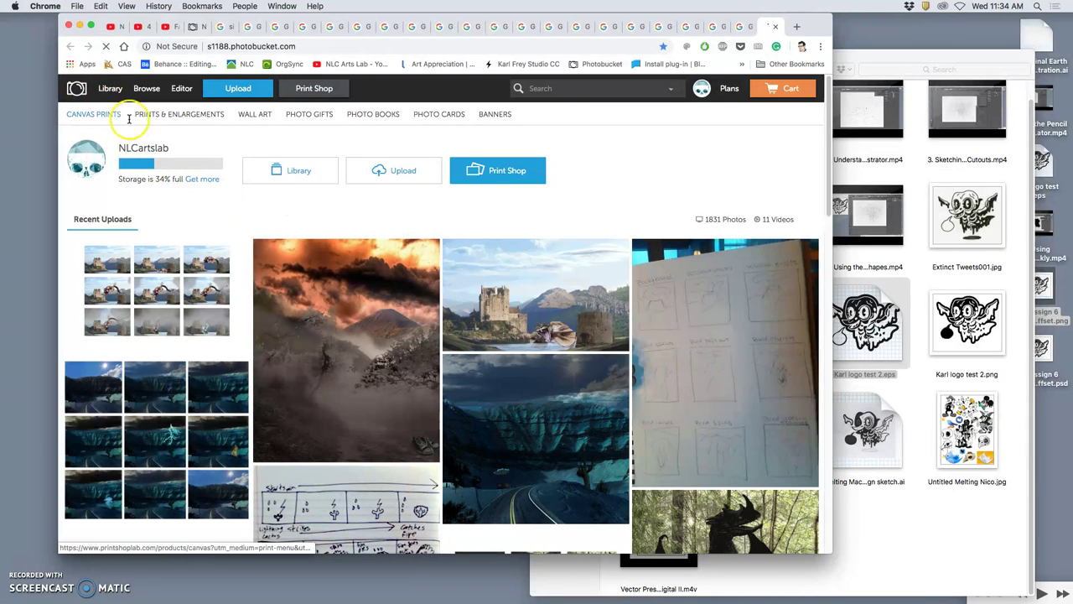
Step: In the Library, expand DIGITAL ART 1 > Digital I Assignments > Assignment 6 and open Instructor Demonstrations
{"action": "left_click", "coordinate": [108, 89]}
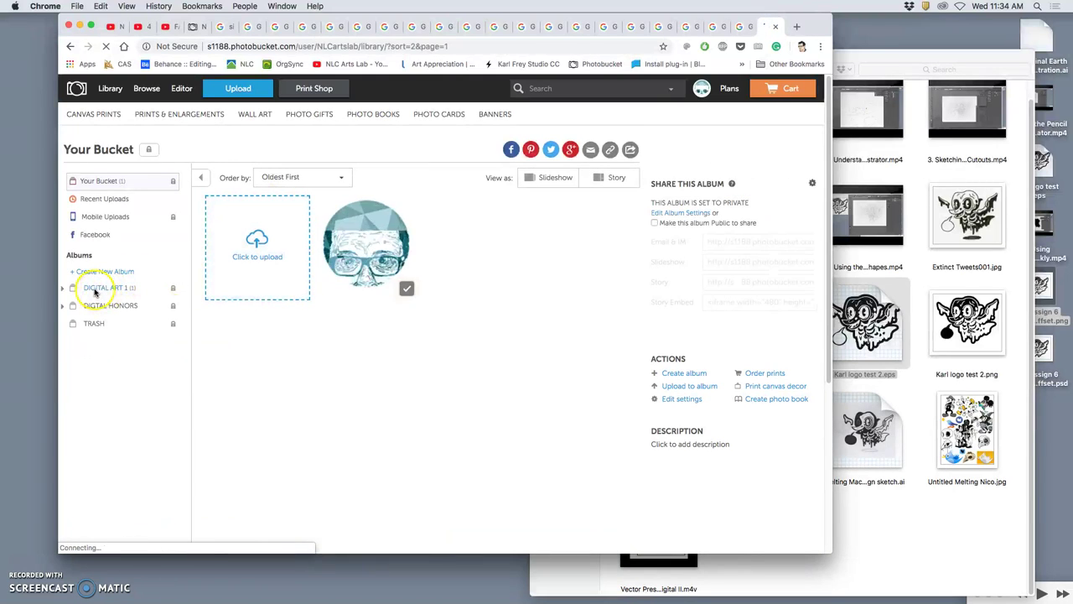
{"action": "left_click", "coordinate": [63, 288]}
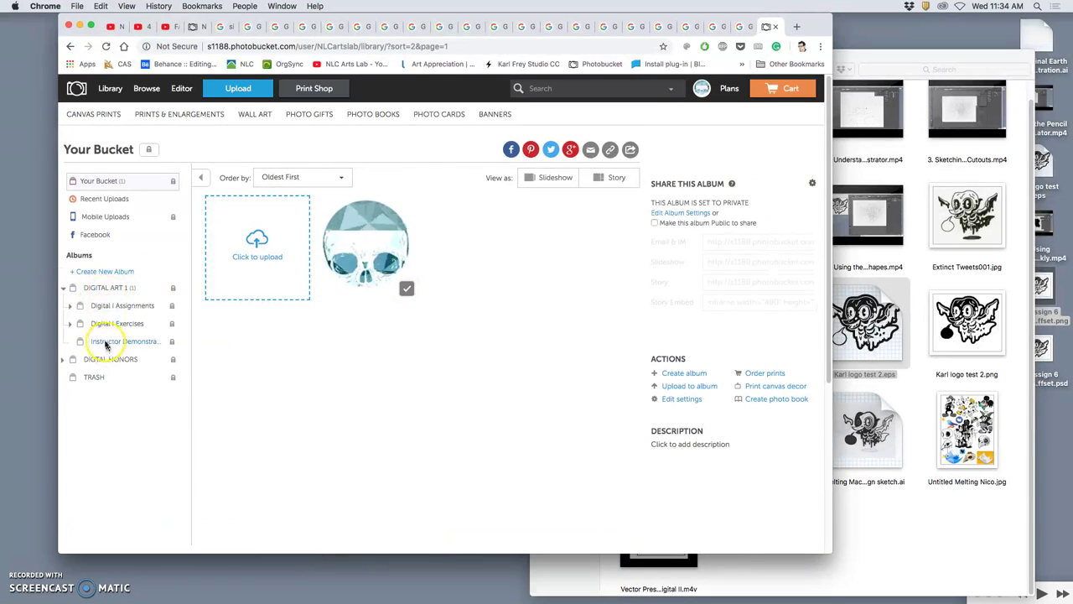
{"action": "left_click", "coordinate": [71, 305]}
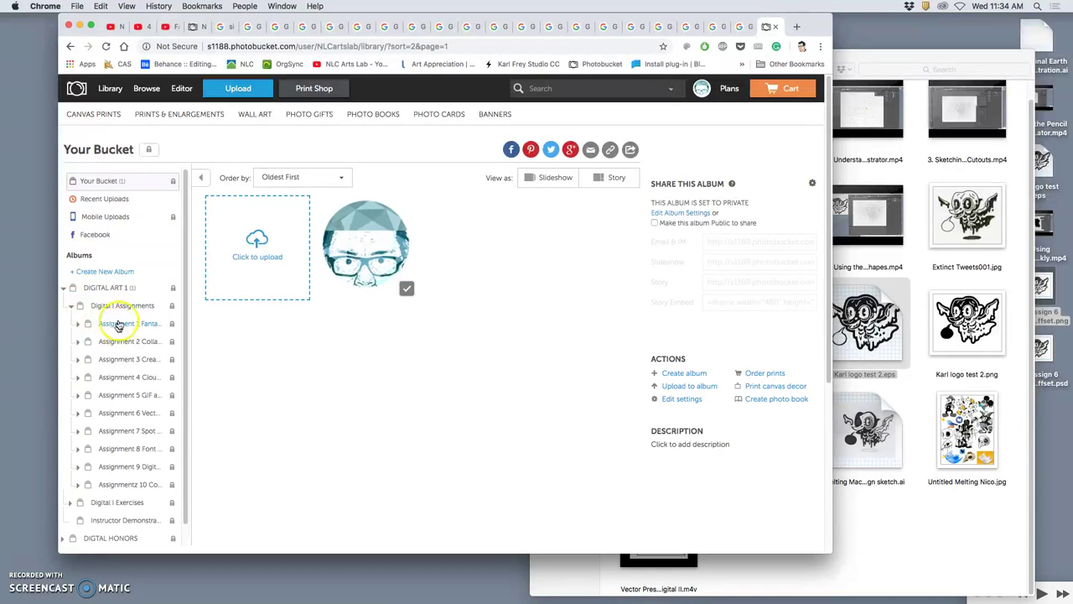
{"action": "left_click", "coordinate": [130, 414]}
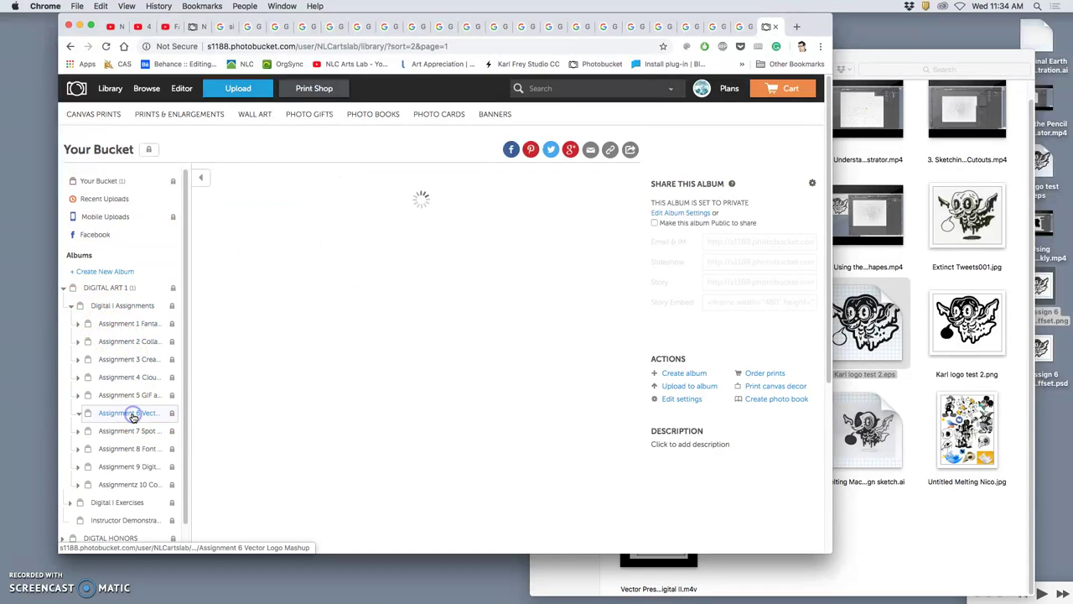
{"action": "left_click", "coordinate": [134, 431]}
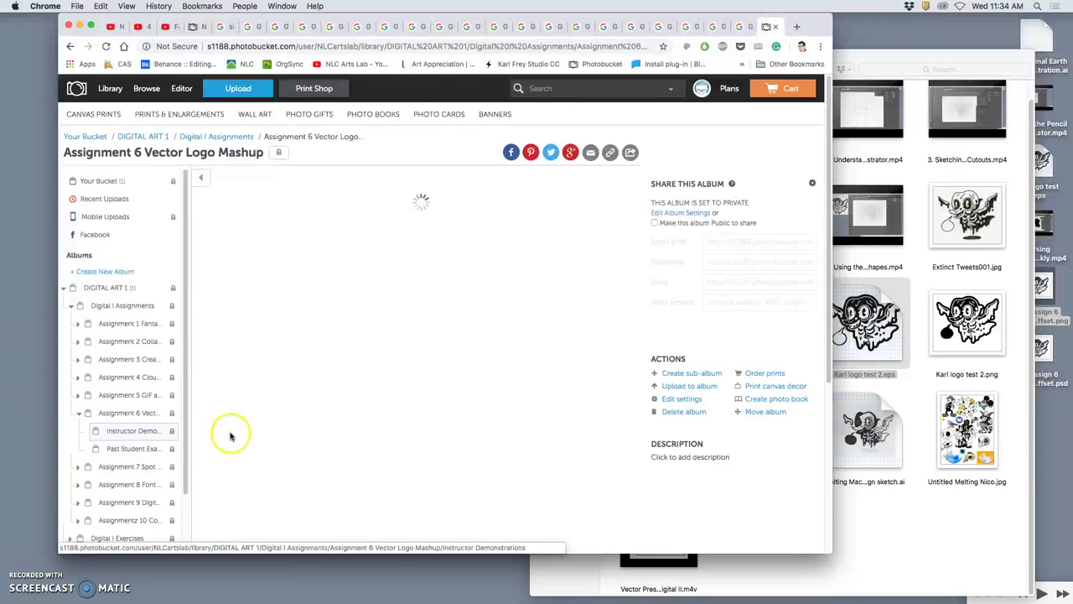
Step: Scroll to the bottom of the Instructor Demonstrations grid and go to page 2
{"action": "scroll", "coordinate": [302, 423], "scroll_direction": "down", "scroll_amount": 2}
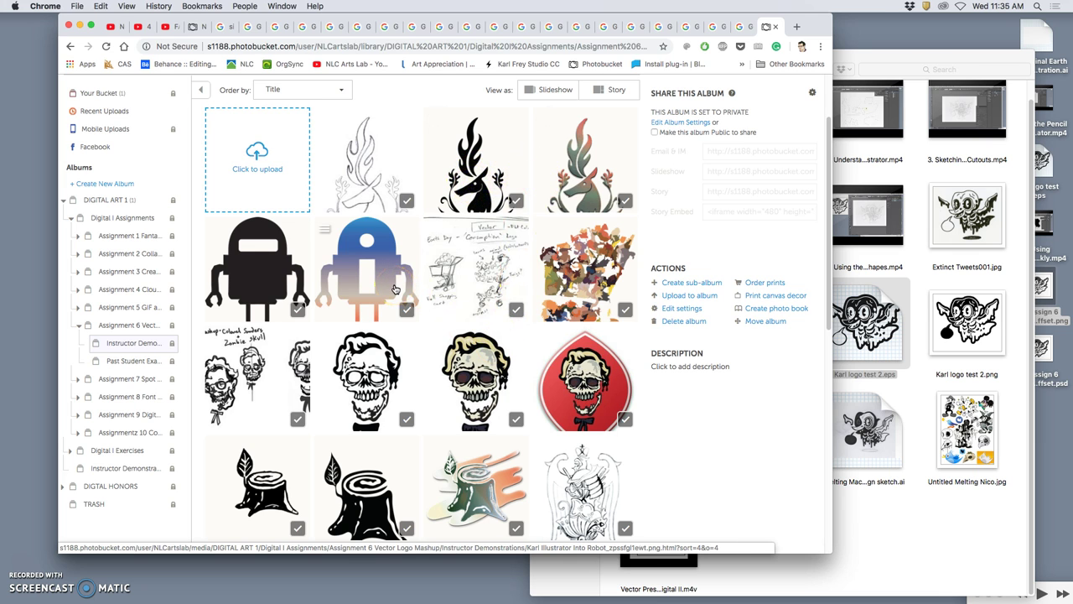
{"action": "scroll", "coordinate": [394, 289], "scroll_direction": "down", "scroll_amount": 1}
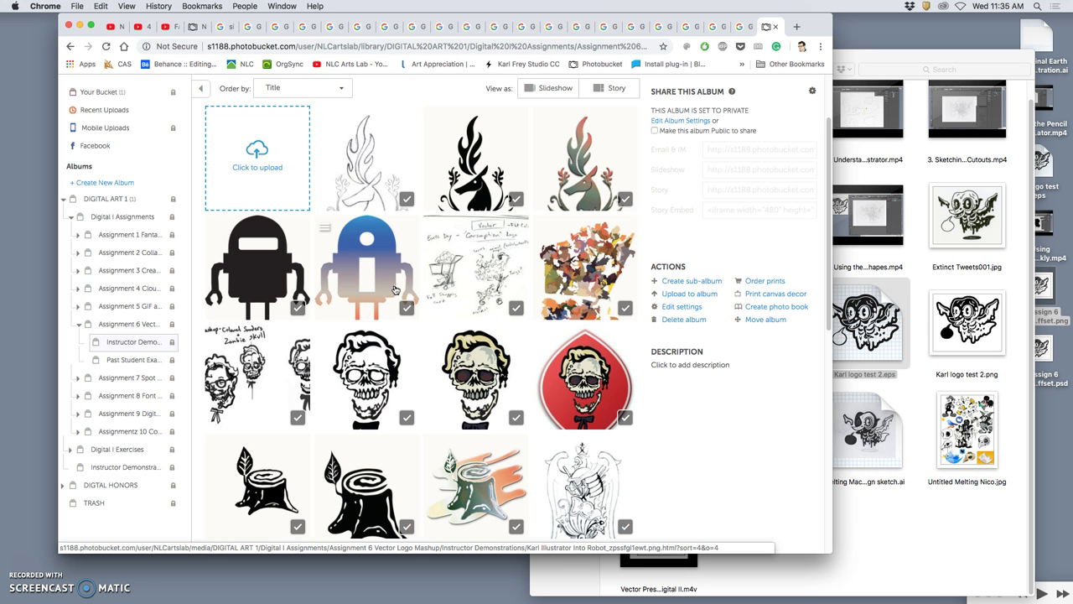
{"action": "scroll", "coordinate": [394, 289], "scroll_direction": "down", "scroll_amount": 9}
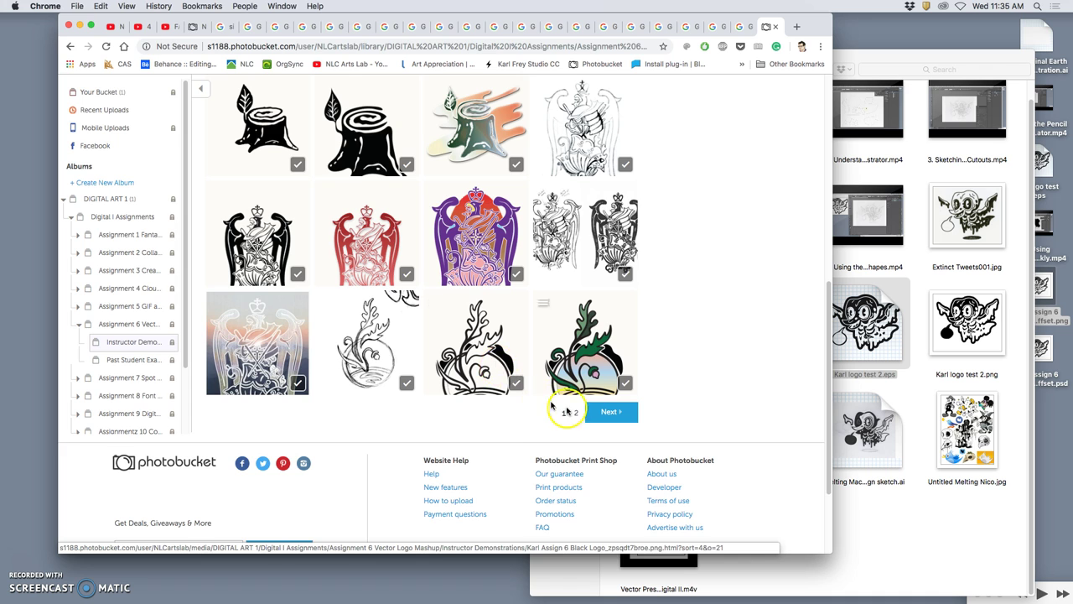
{"action": "left_click", "coordinate": [588, 411]}
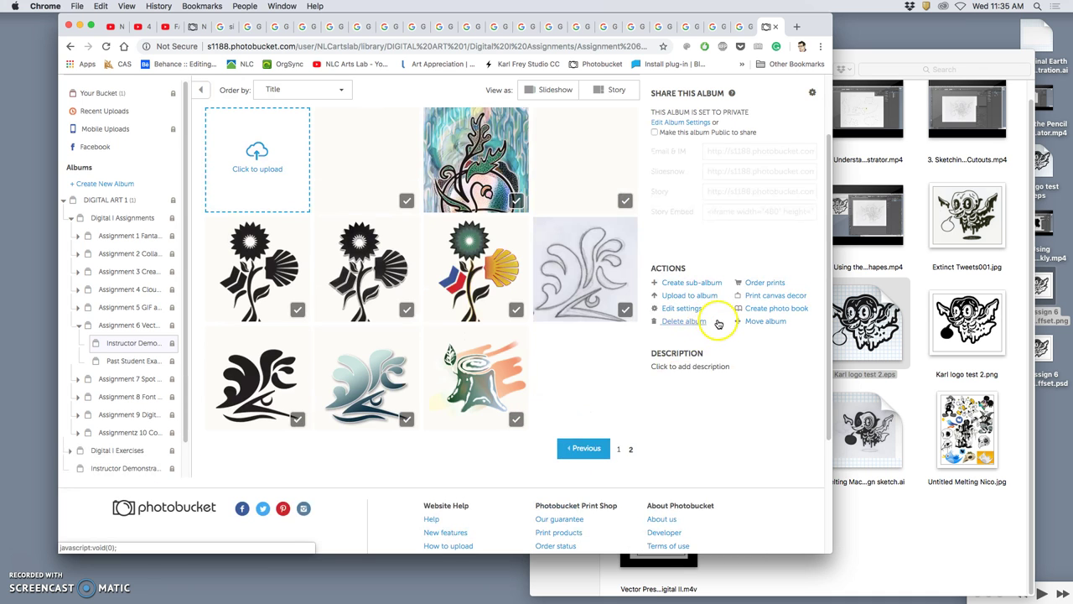
Step: Reveal the desktop and drag the offset logo PNG onto Photobucket's upload area
{"action": "key", "text": "F11"}
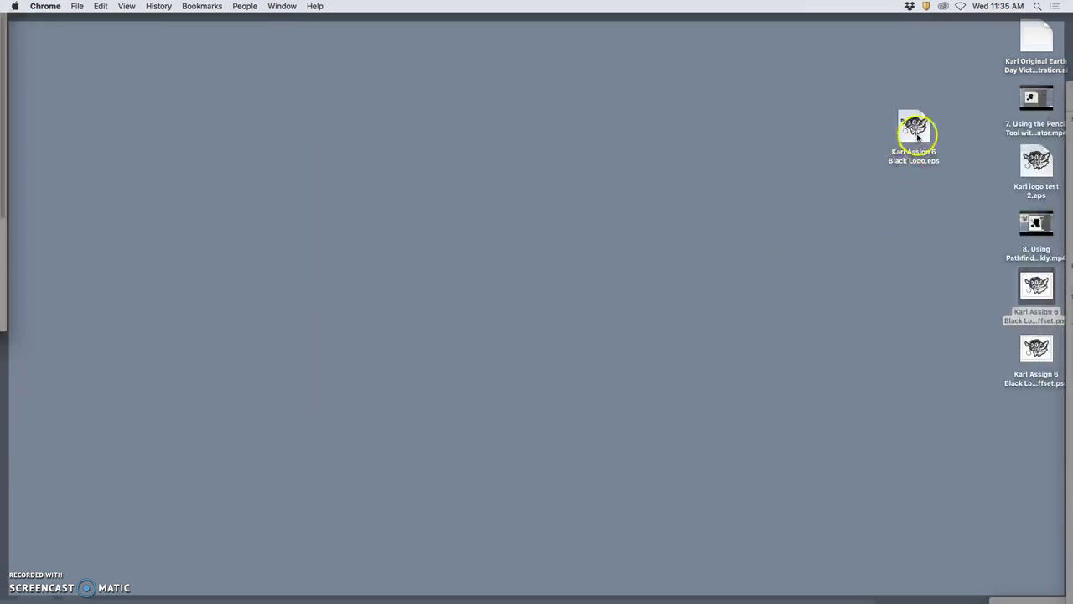
{"action": "left_click_drag", "start_coordinate": [916, 126], "coordinate": [914, 203]}
{"action": "key", "text": "F11"}
{"action": "left_click_drag", "start_coordinate": [1036, 285], "coordinate": [575, 371]}
{"action": "key", "text": "F11"}
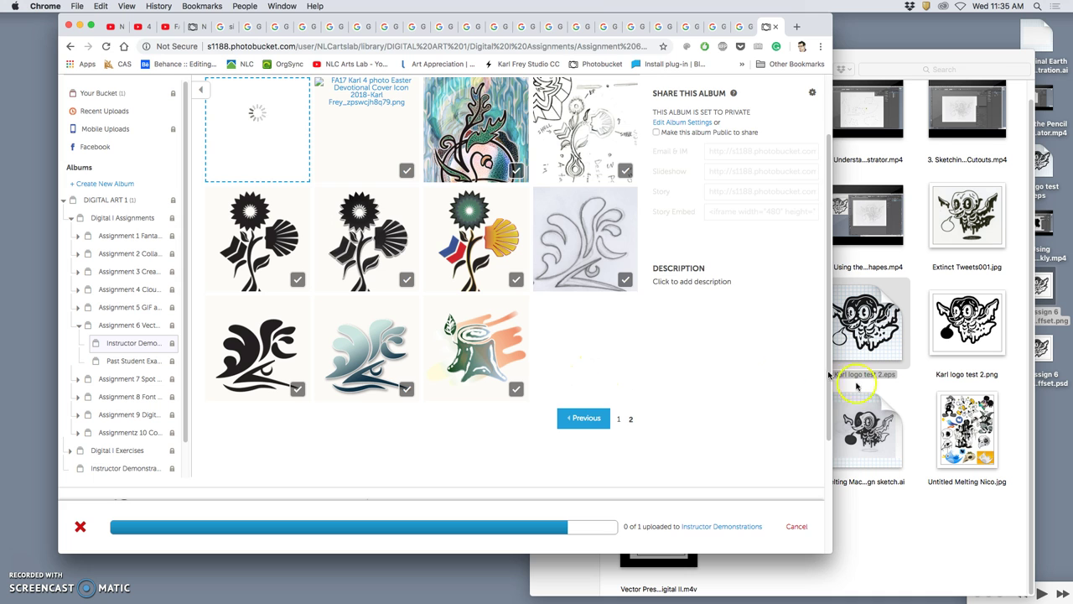
Step: Drag the melting design sketch from the Assignment #6 folder into the album
{"action": "left_click", "coordinate": [880, 390]}
{"action": "left_click", "coordinate": [780, 419]}
{"action": "mouse_move", "coordinate": [780, 419]}
{"action": "left_mouse_down"}
{"action": "mouse_move", "coordinate": [469, 495]}
{"action": "mouse_move", "coordinate": [456, 456]}
{"action": "mouse_move", "coordinate": [472, 390]}
{"action": "left_mouse_up"}
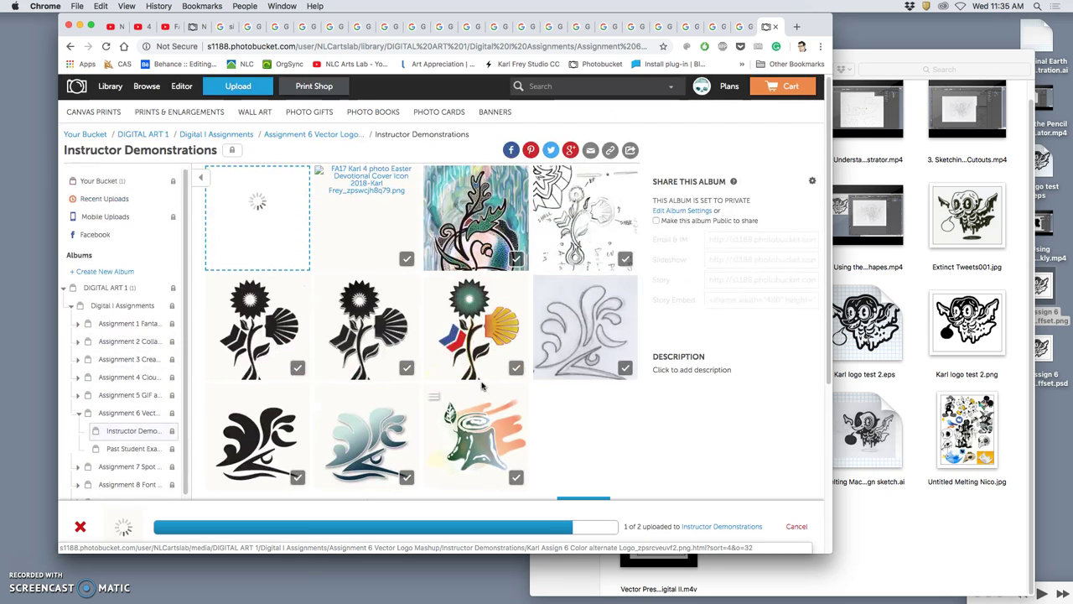
{"action": "scroll", "coordinate": [482, 386], "scroll_direction": "down", "scroll_amount": 5}
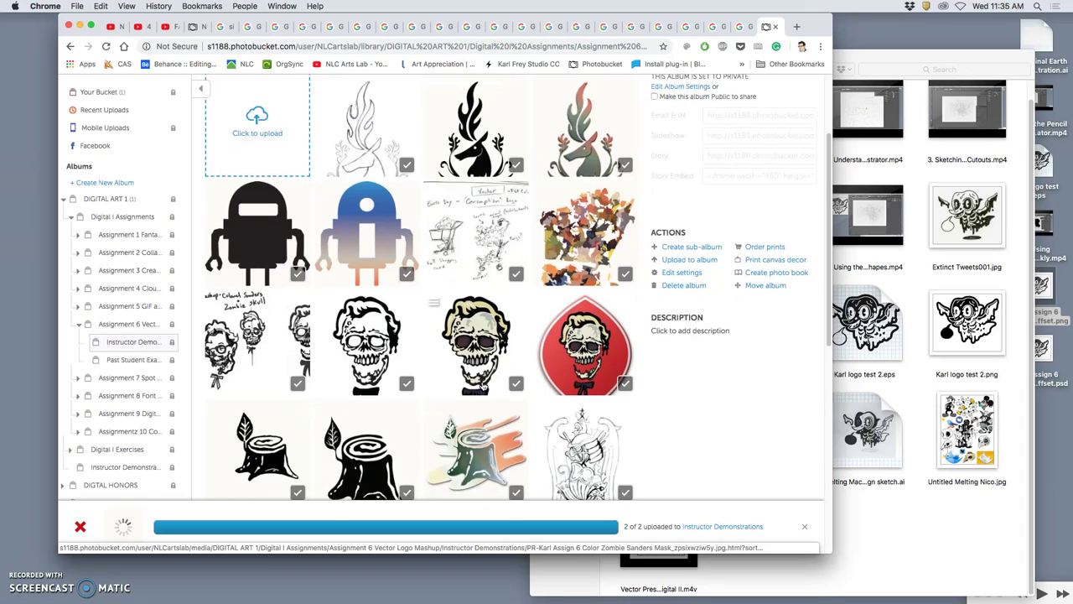
{"action": "left_click", "coordinate": [882, 396]}
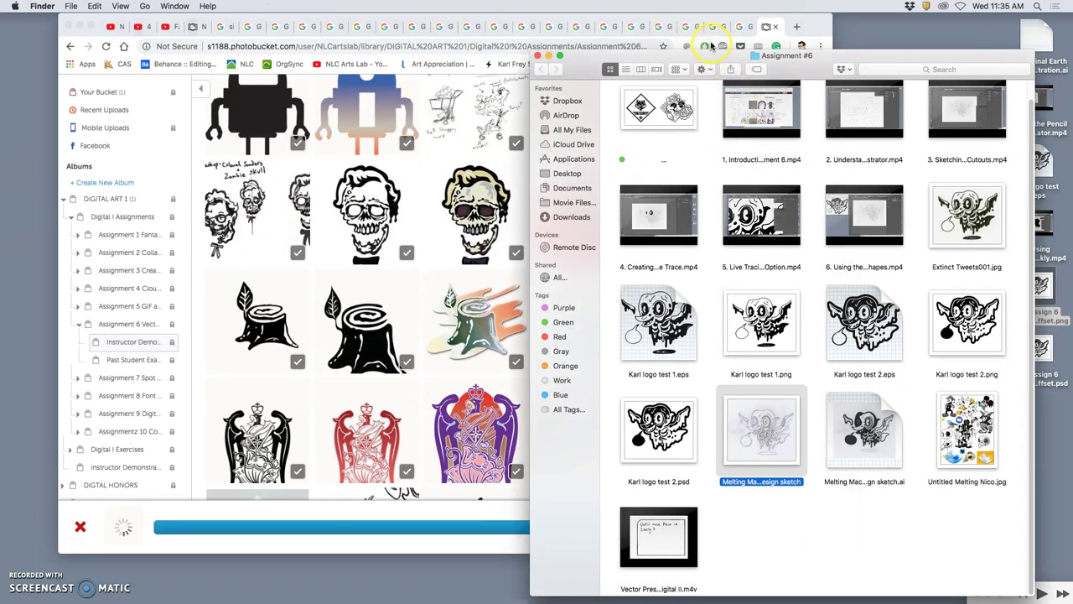
Step: Open the offset logo in Preview, export it as PNG to the Desktop replacing the old file, and close it
{"action": "left_click_drag", "start_coordinate": [694, 56], "coordinate": [582, 544]}
{"action": "left_click", "coordinate": [896, 317]}
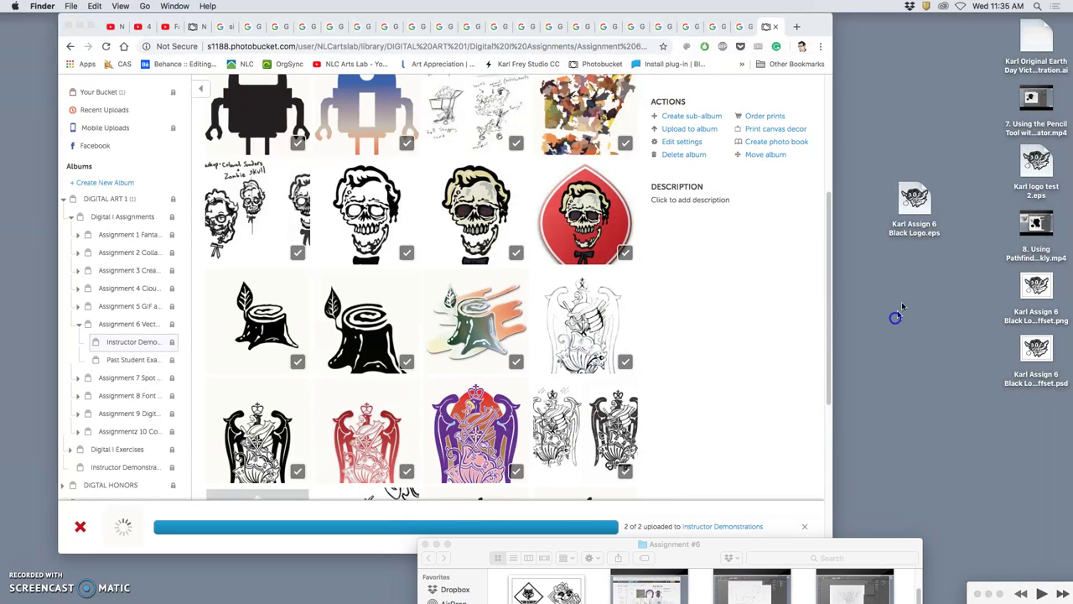
{"action": "double_click", "coordinate": [1036, 285]}
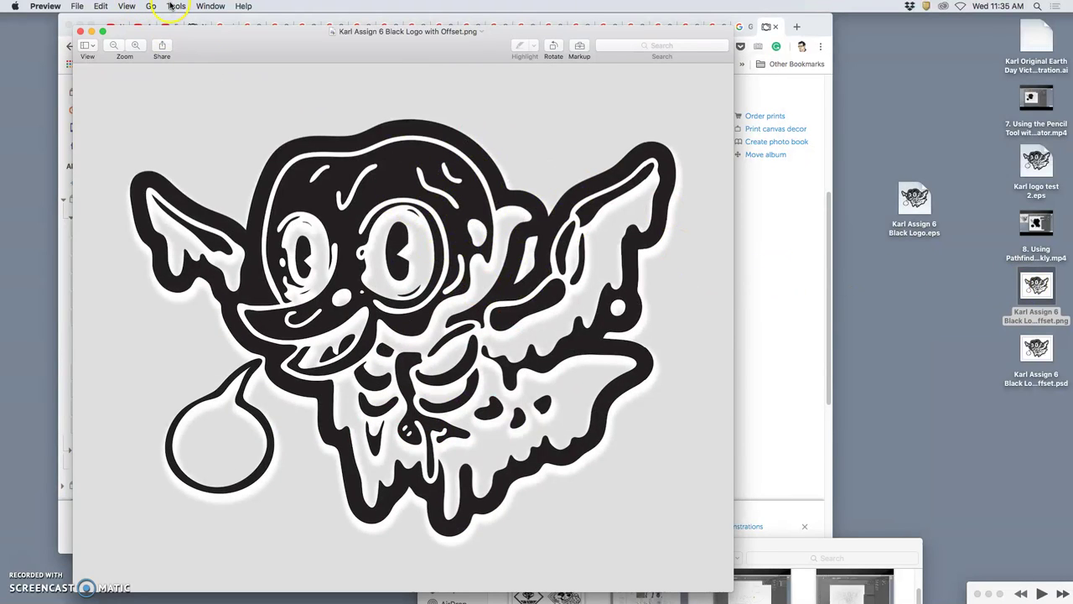
{"action": "left_click", "coordinate": [78, 5]}
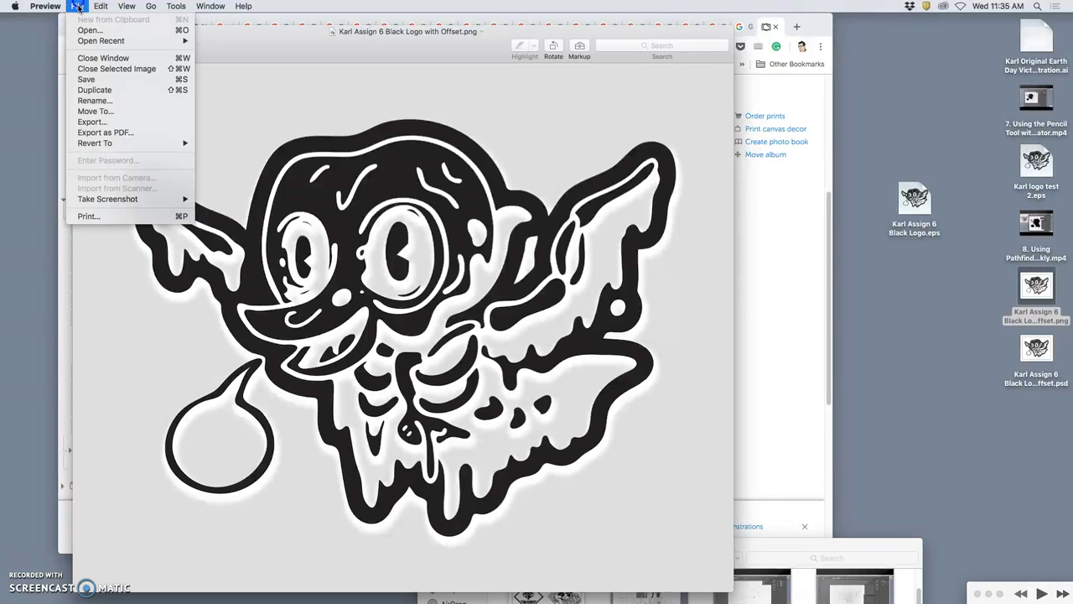
{"action": "left_click", "coordinate": [104, 117]}
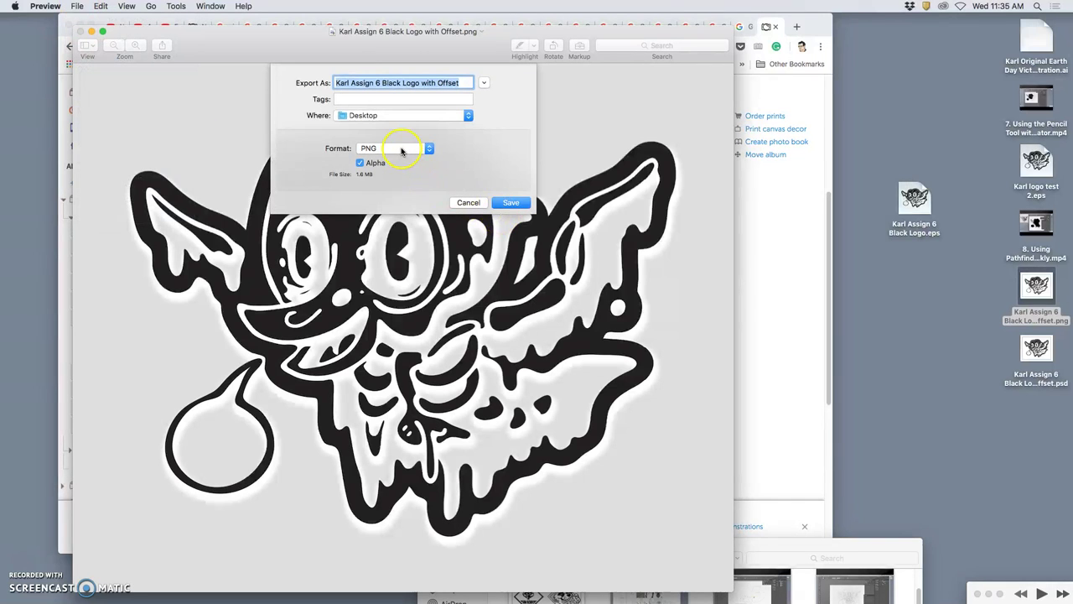
{"action": "left_click", "coordinate": [509, 203]}
{"action": "left_click", "coordinate": [484, 132]}
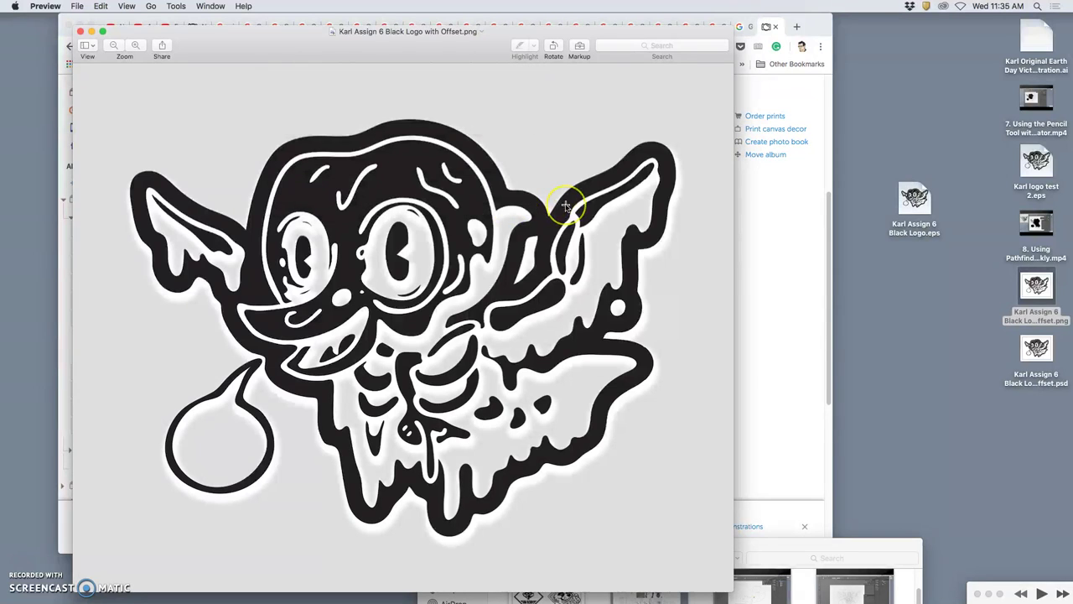
{"action": "left_click", "coordinate": [489, 172]}
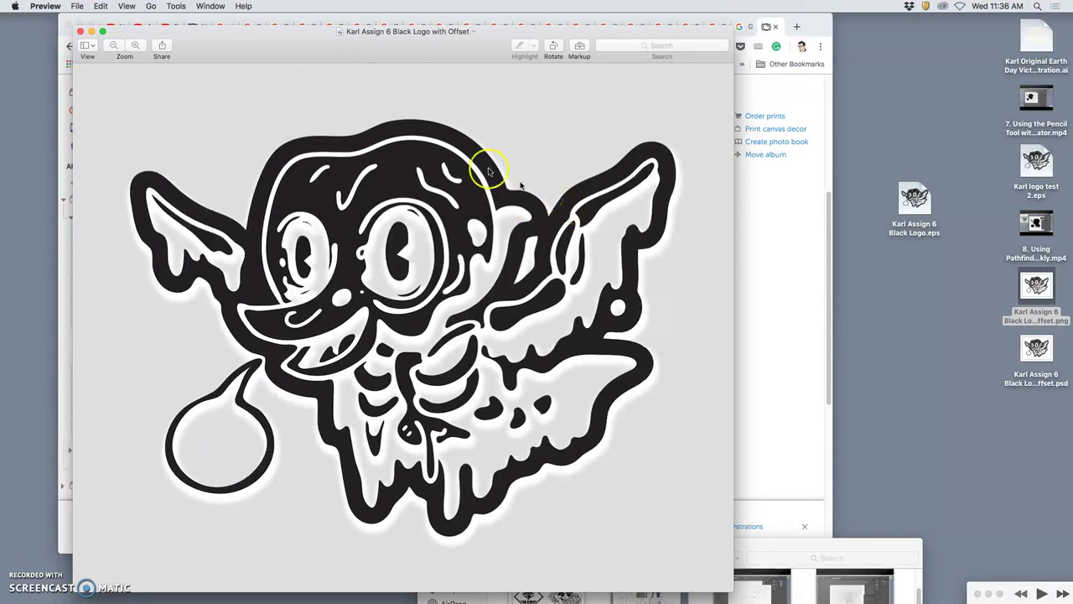
{"action": "left_click", "coordinate": [81, 32]}
Step: Drag the re-exported offset logo into the album, then go to the album's second page
{"action": "left_click", "coordinate": [1036, 285]}
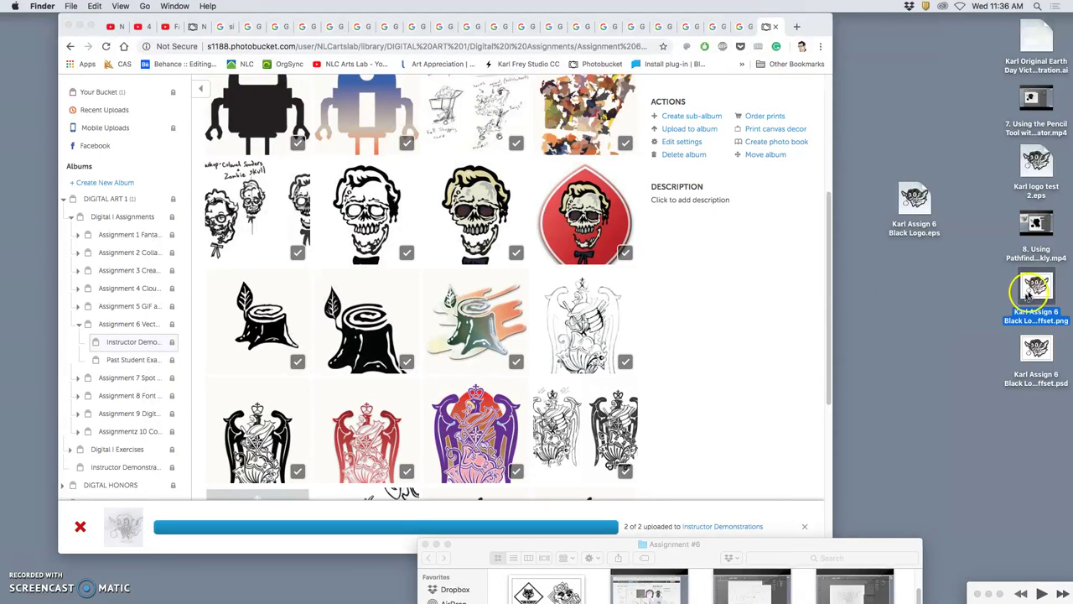
{"action": "left_click_drag", "start_coordinate": [1036, 285], "coordinate": [567, 335]}
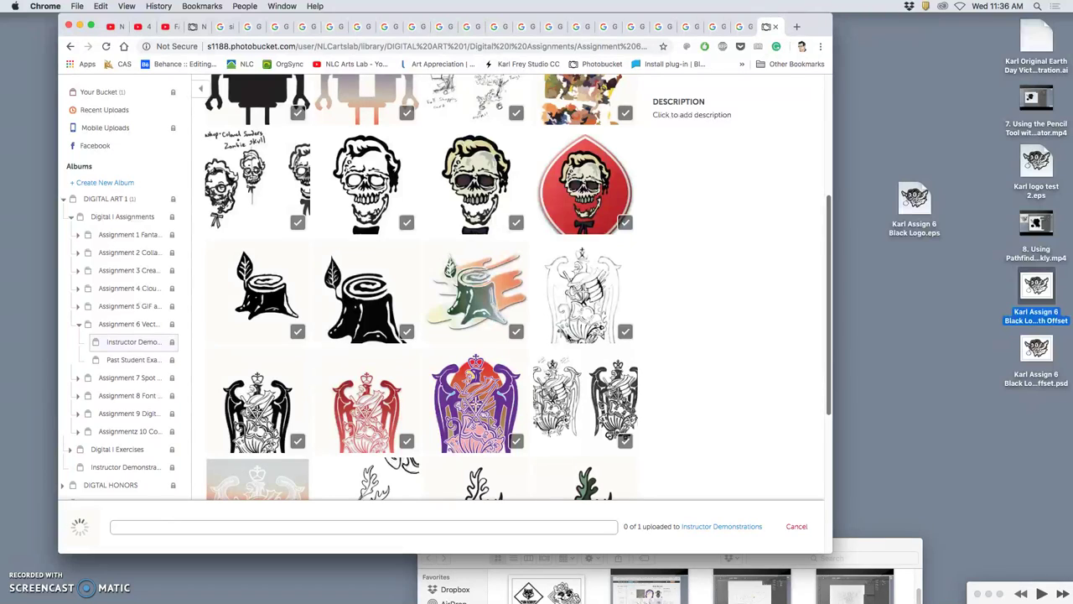
{"action": "scroll", "coordinate": [567, 336], "scroll_direction": "down", "scroll_amount": 3}
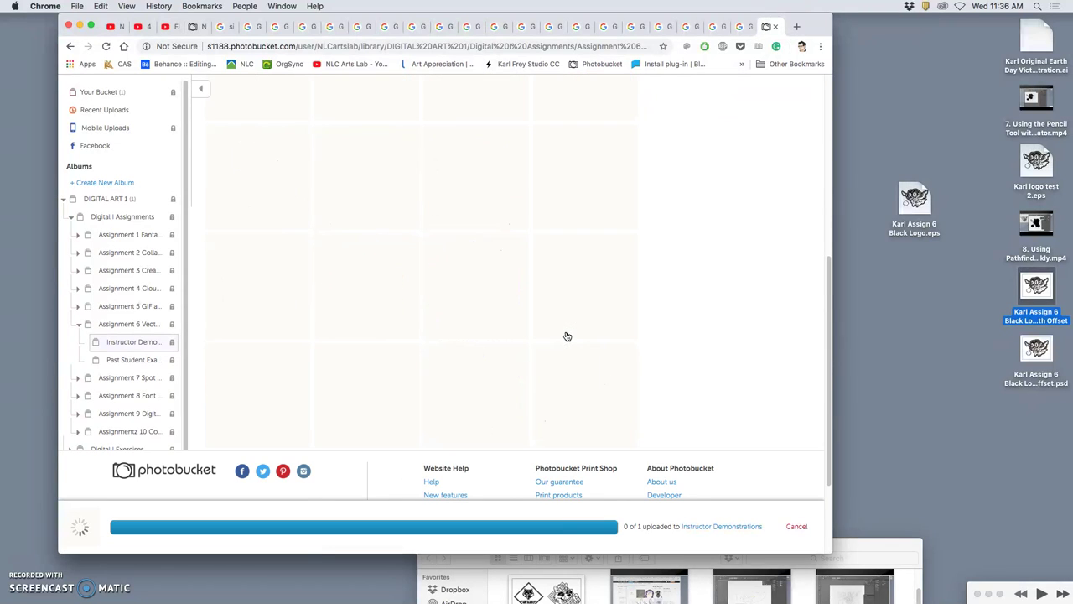
{"action": "scroll", "coordinate": [567, 336], "scroll_direction": "down", "scroll_amount": 10}
{"action": "left_click", "coordinate": [581, 290]}
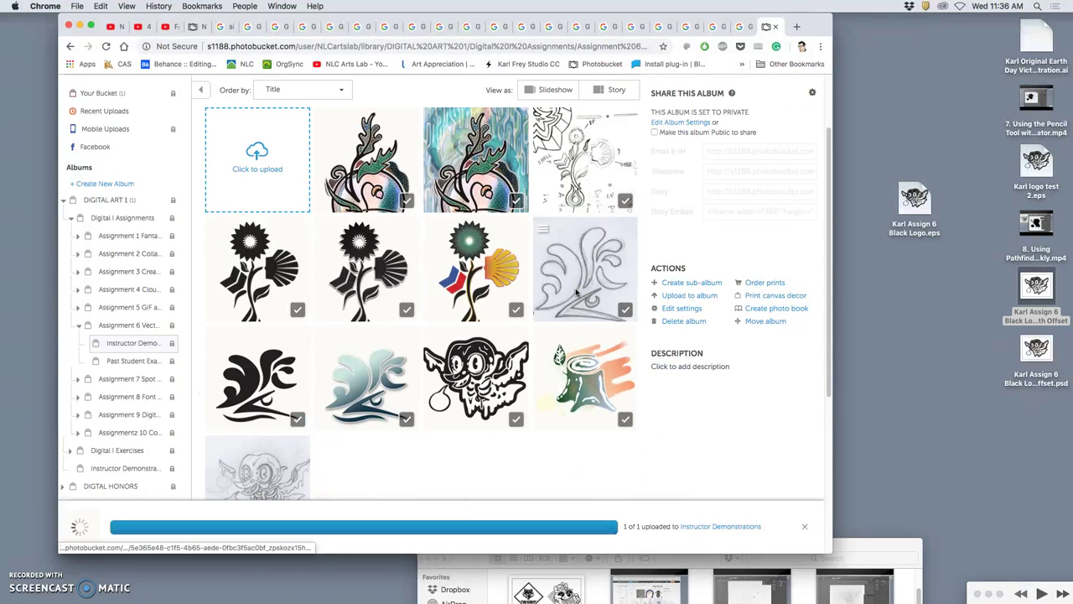
{"action": "scroll", "coordinate": [576, 291], "scroll_direction": "down", "scroll_amount": 2}
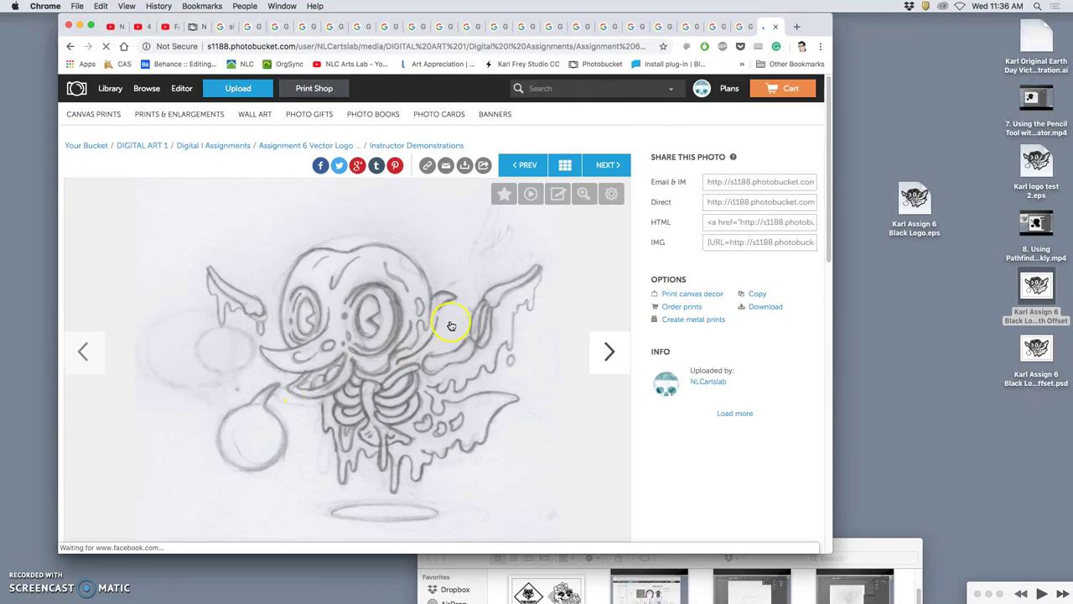
Step: Title the pencil creature sketch 'FA18 Karl 1' and return to the Instructor Demonstrations album
{"action": "scroll", "coordinate": [454, 327], "scroll_direction": "down", "scroll_amount": 5}
{"action": "scroll", "coordinate": [453, 328], "scroll_direction": "down", "scroll_amount": 2}
{"action": "left_click", "coordinate": [361, 228]}
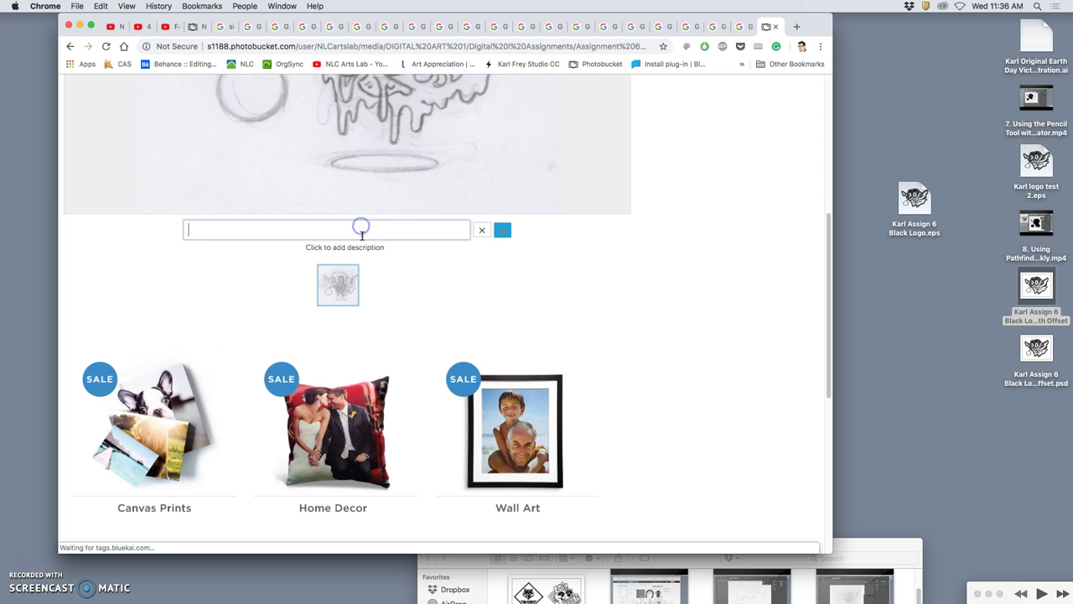
{"action": "type", "text": "FA18 Karl 1"}
{"action": "left_click", "coordinate": [502, 230]}
{"action": "scroll", "coordinate": [516, 239], "scroll_direction": "up", "scroll_amount": 5}
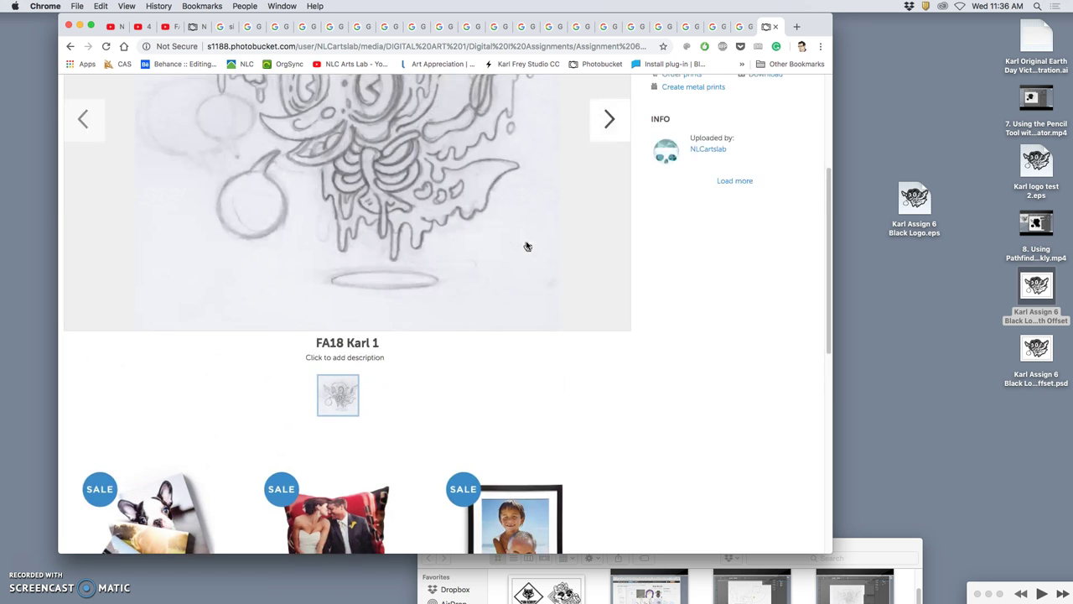
{"action": "left_click", "coordinate": [446, 147]}
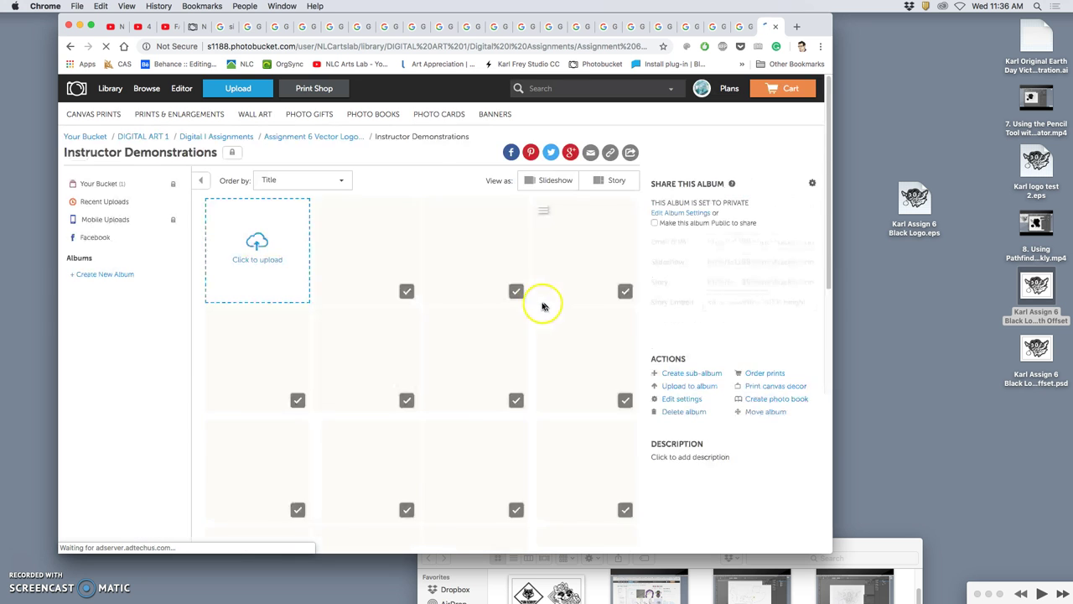
{"action": "scroll", "coordinate": [539, 305], "scroll_direction": "down", "scroll_amount": 10}
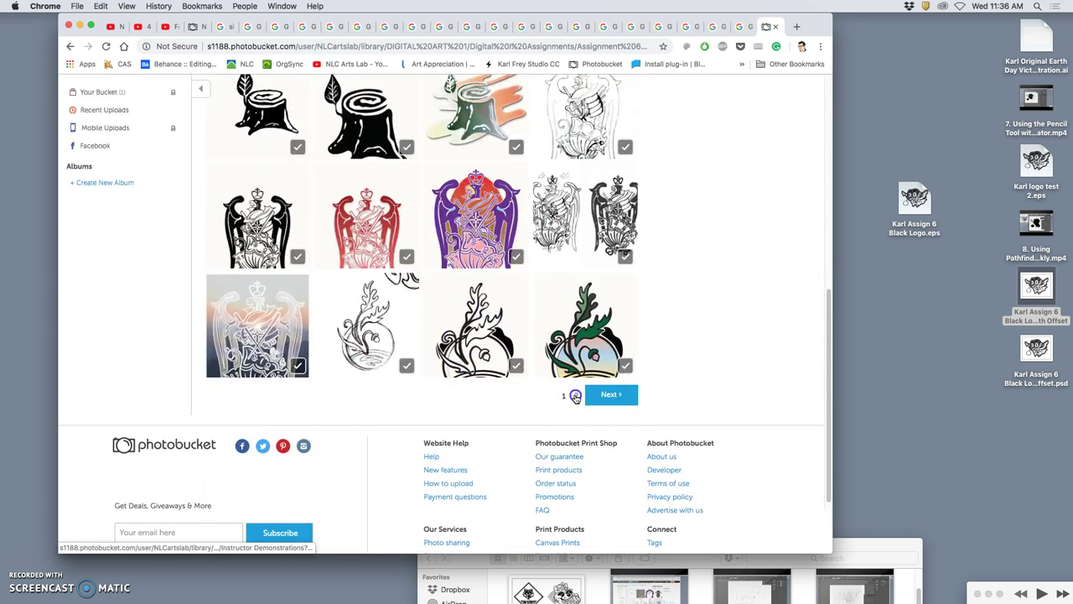
Step: Open the black creature logo photo from page 2 and save its title as 'FA18 Karl 2'
{"action": "left_click", "coordinate": [575, 395]}
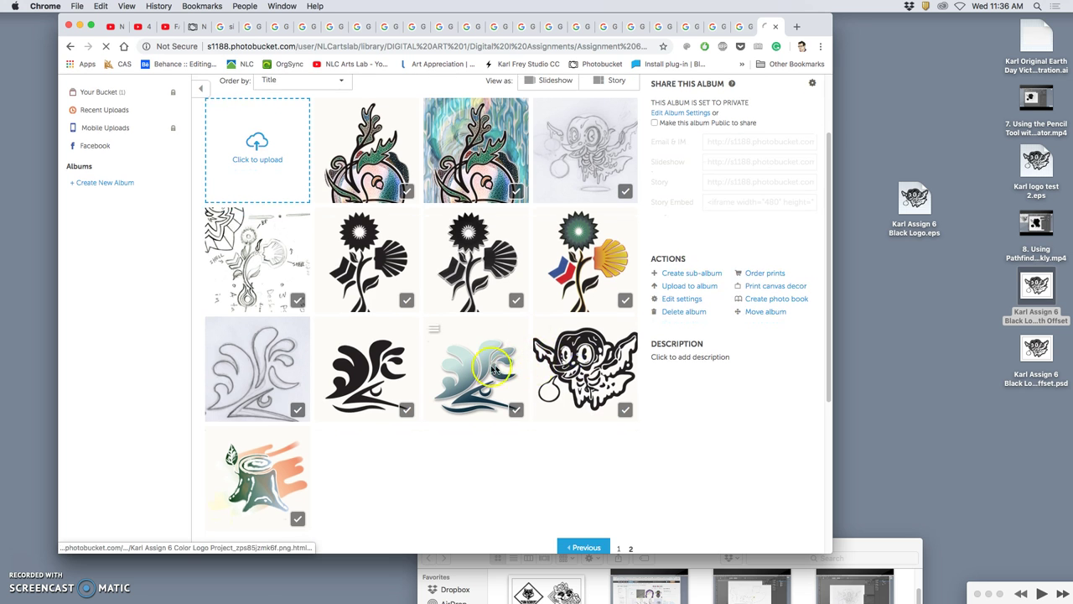
{"action": "left_click", "coordinate": [489, 370]}
{"action": "scroll", "coordinate": [469, 385], "scroll_direction": "down", "scroll_amount": 3}
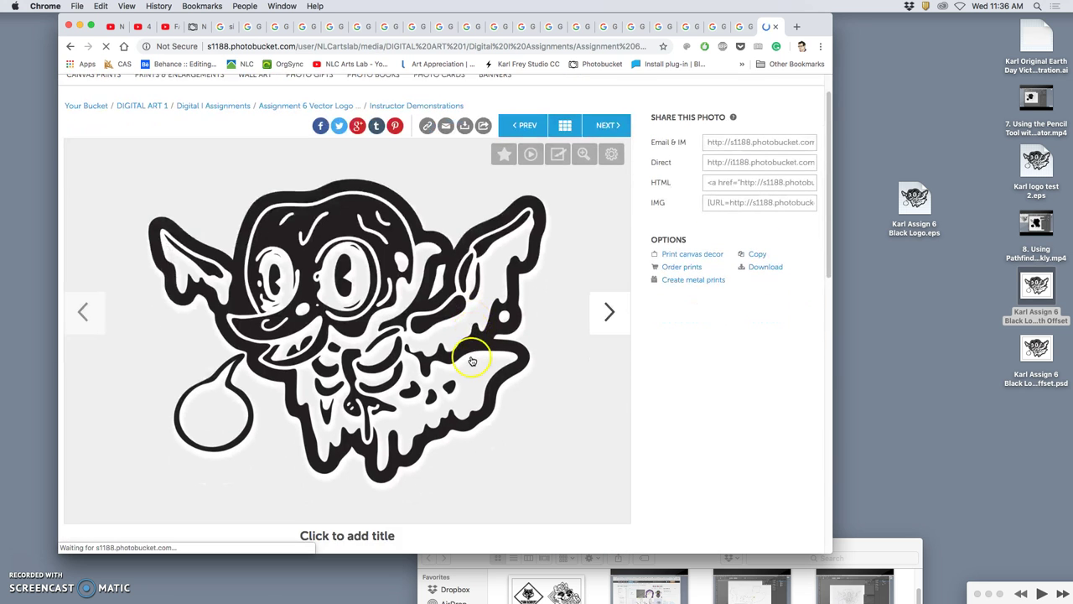
{"action": "left_click", "coordinate": [369, 481]}
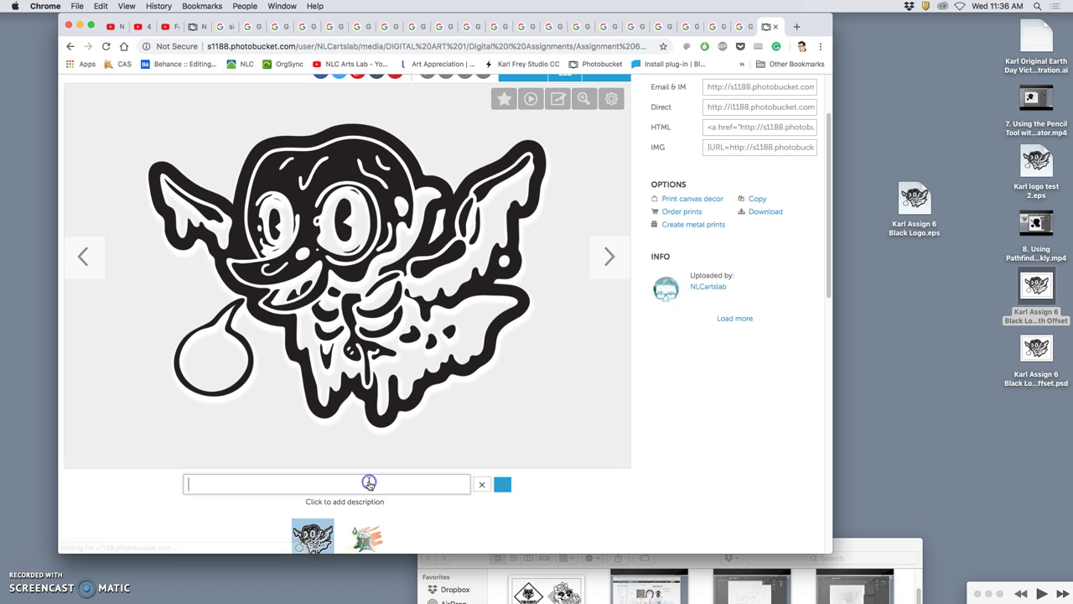
{"action": "type", "text": "FA18"}
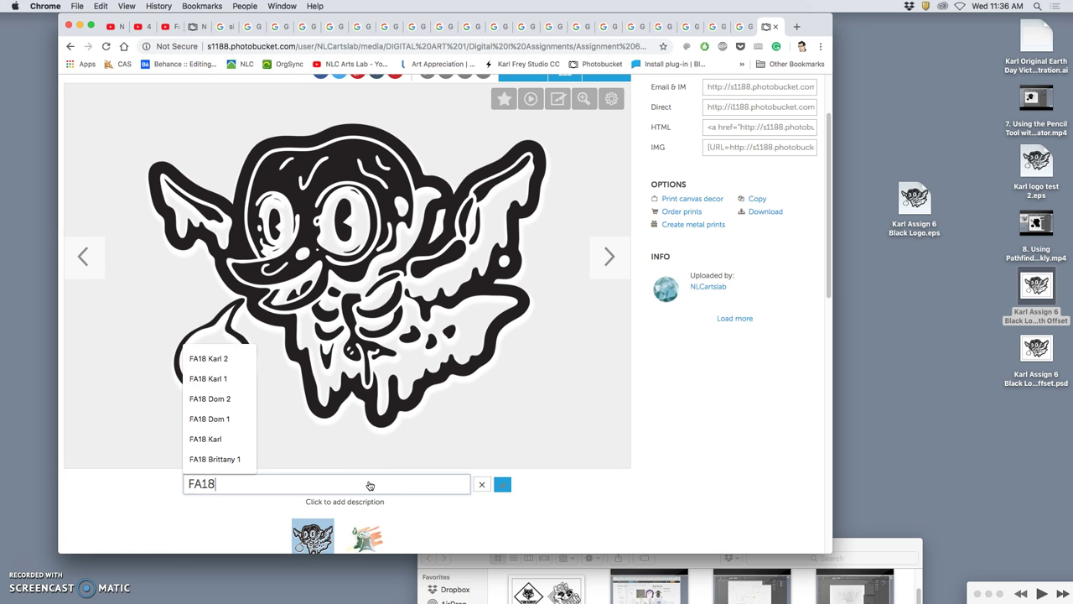
{"action": "type", "text": " Kal"}
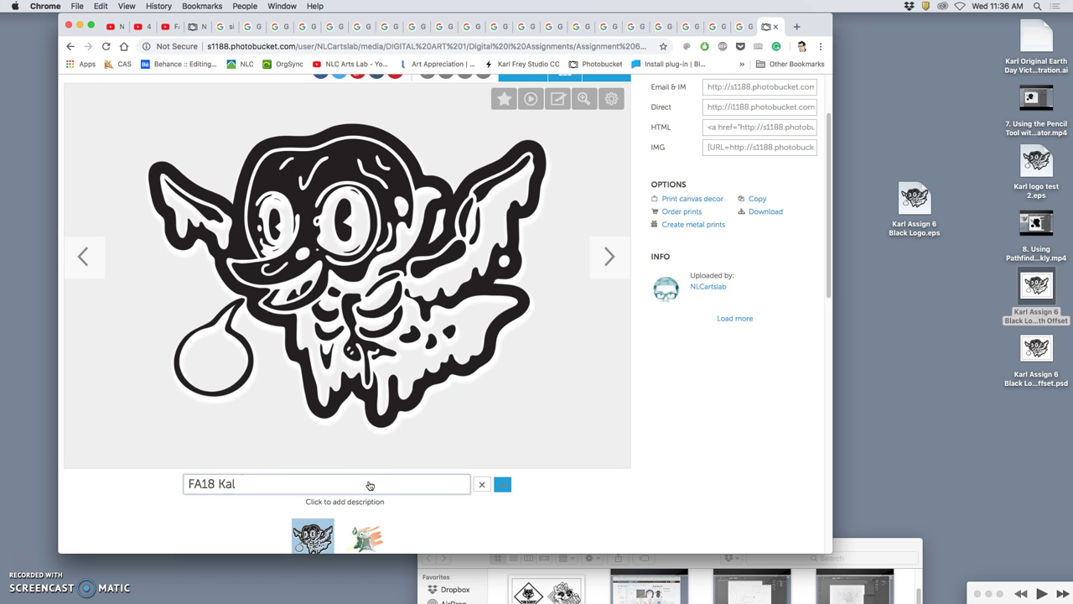
{"action": "key", "text": "BackSpace"}
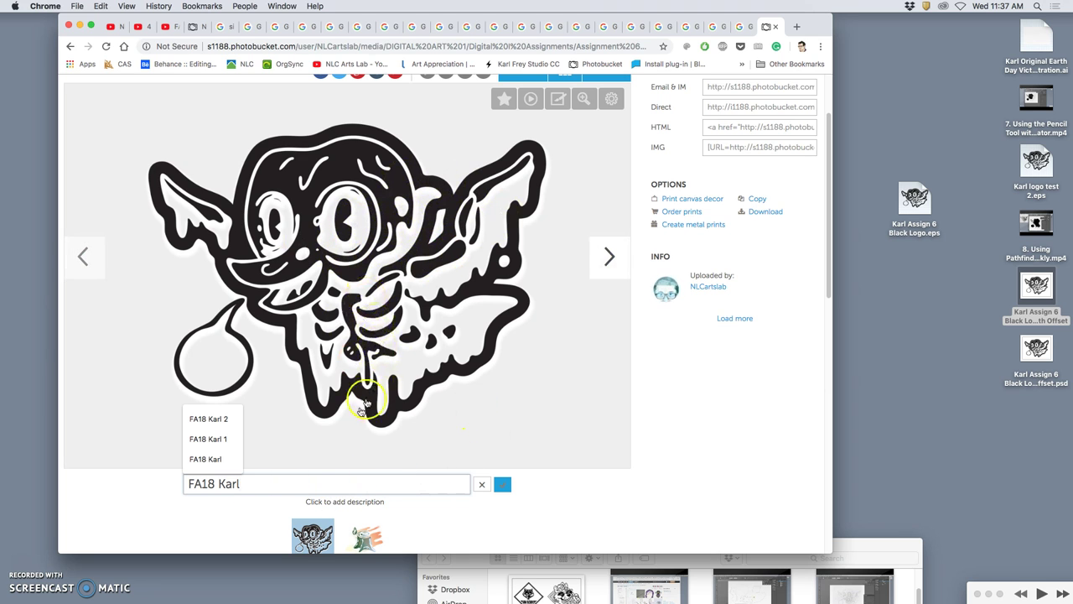
{"action": "type", "text": "2"}
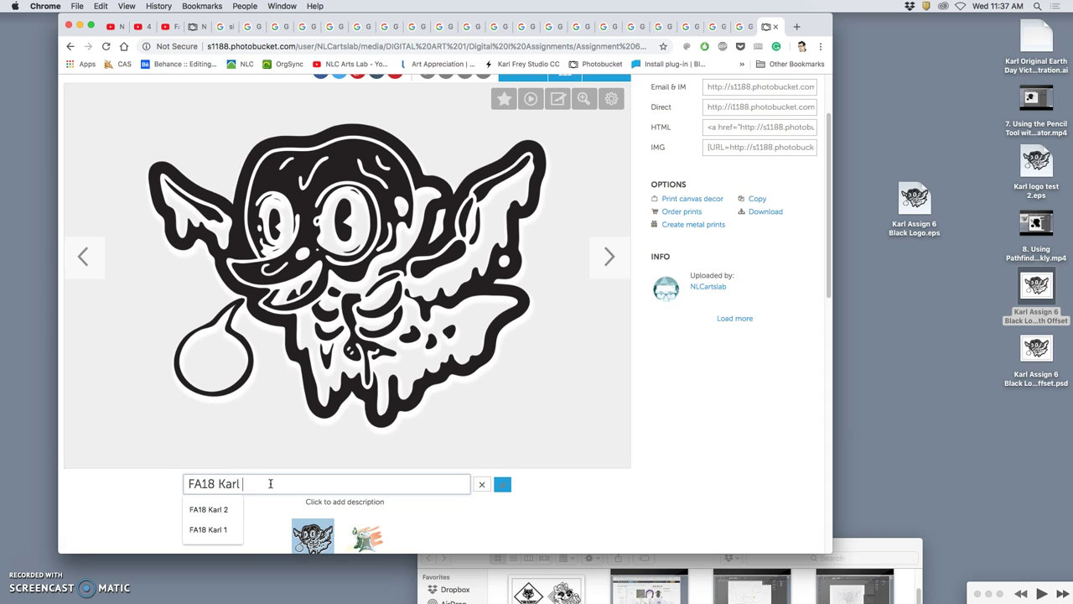
{"action": "left_click", "coordinate": [502, 483]}
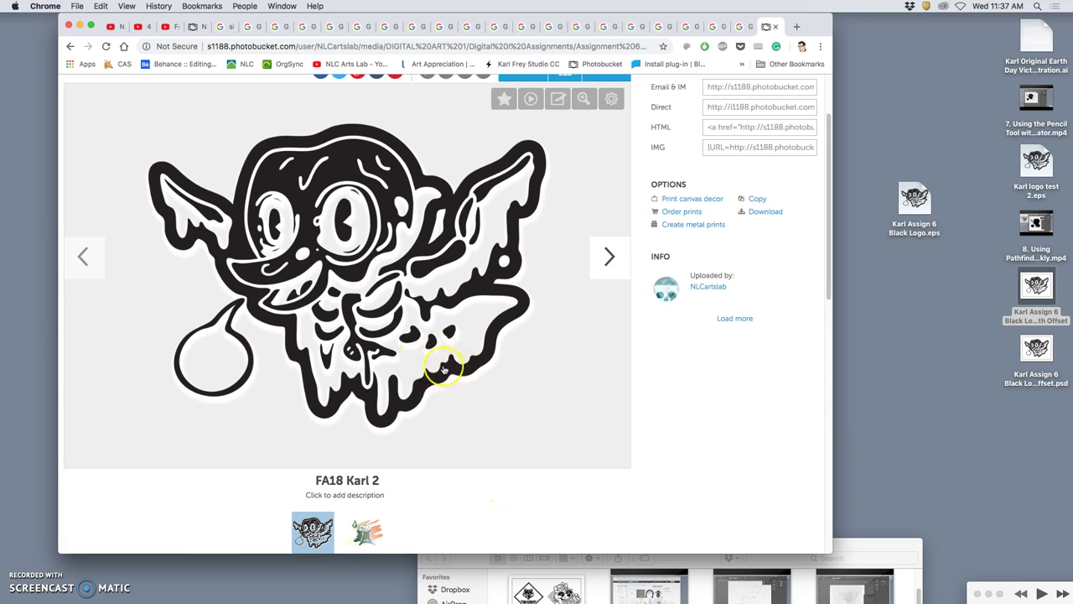
{"action": "scroll", "coordinate": [401, 277], "scroll_direction": "up", "scroll_amount": 1}
{"action": "scroll", "coordinate": [503, 147], "scroll_direction": "up", "scroll_amount": 3}
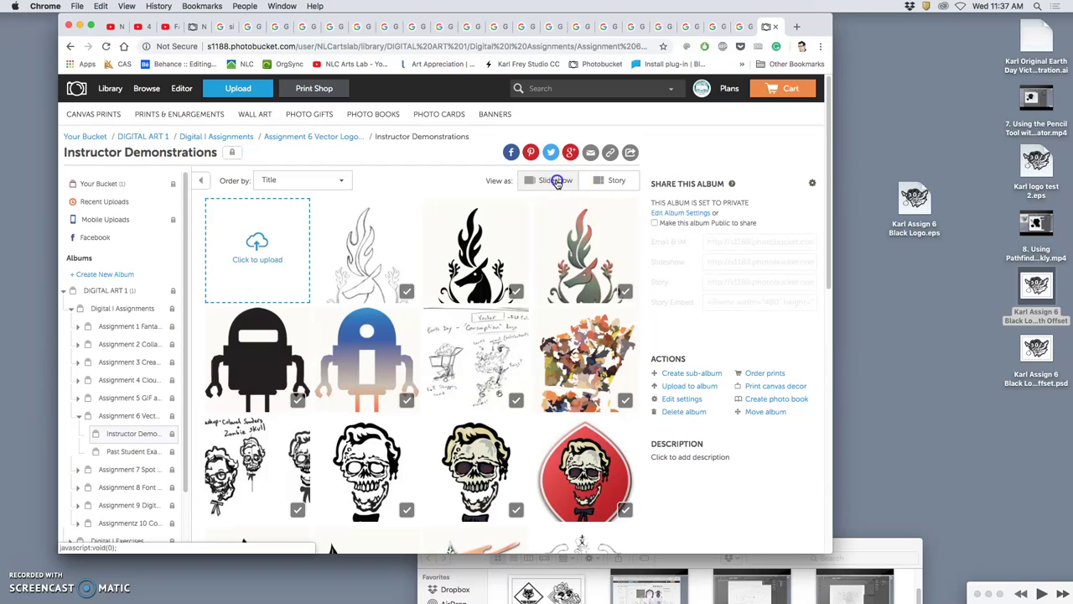
Step: Start the Instructor Demonstrations slideshow and pause it on the first sketch (1 of 33)
{"action": "left_click", "coordinate": [555, 182]}
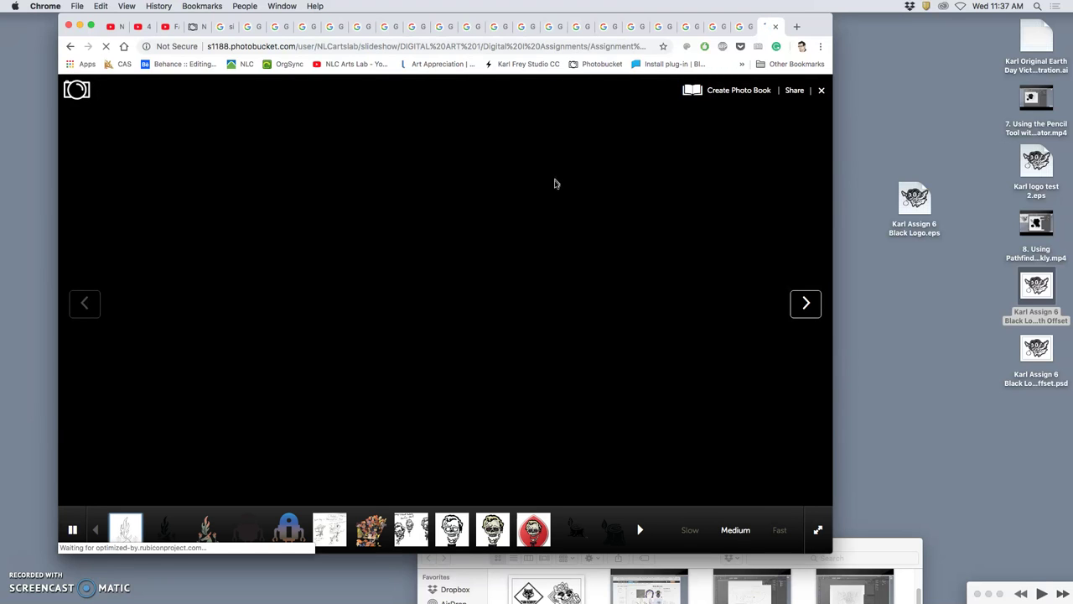
{"action": "left_click", "coordinate": [550, 220]}
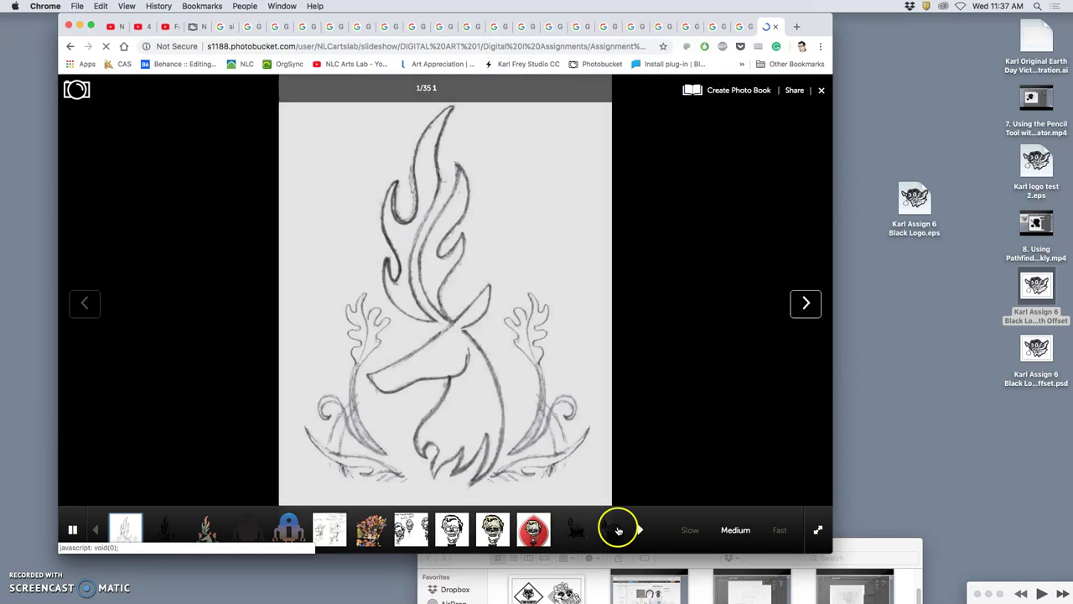
{"action": "left_click", "coordinate": [637, 529]}
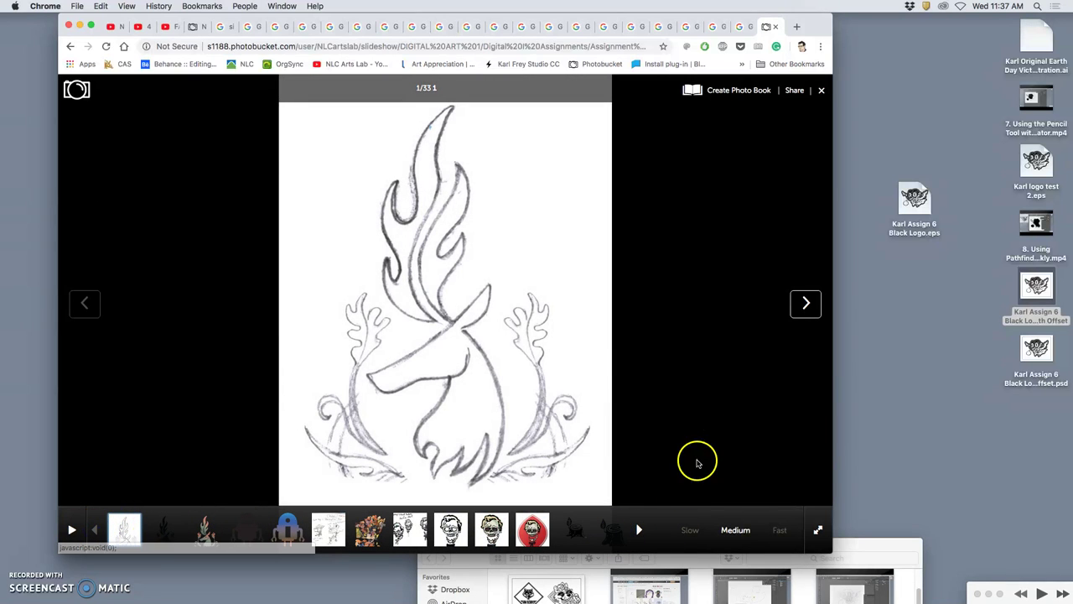
{"action": "left_click", "coordinate": [821, 89]}
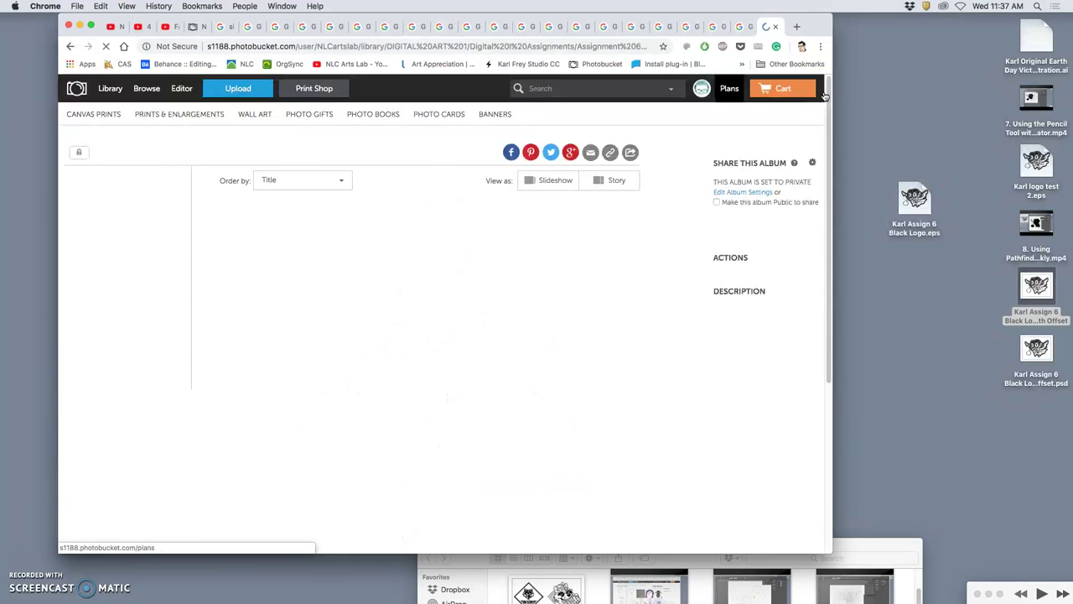
{"action": "scroll", "coordinate": [524, 315], "scroll_direction": "down", "scroll_amount": 1}
{"action": "scroll", "coordinate": [523, 315], "scroll_direction": "down", "scroll_amount": 5}
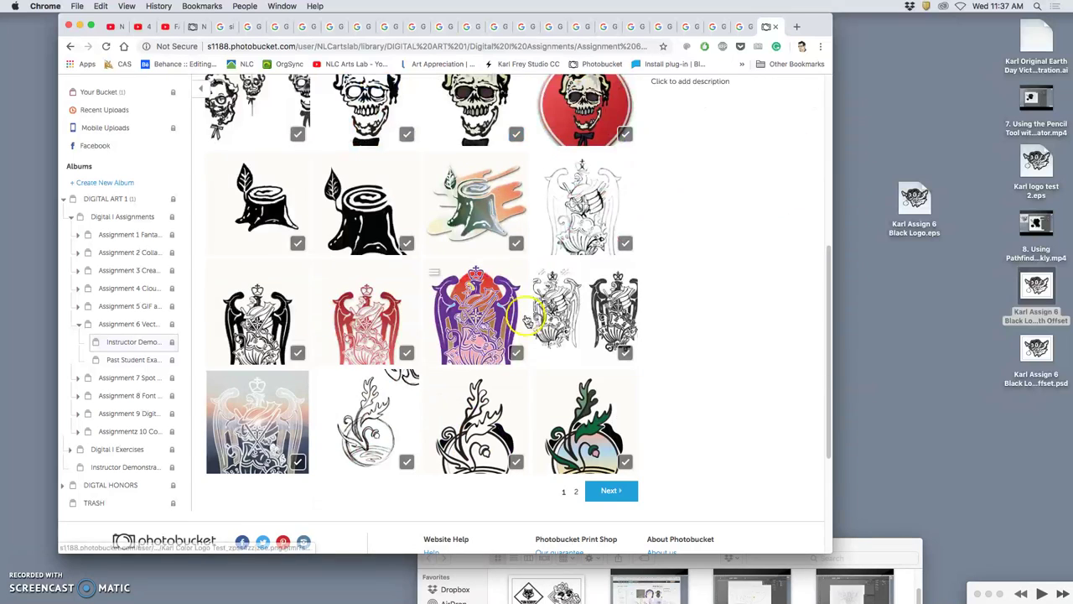
{"action": "left_click", "coordinate": [577, 492]}
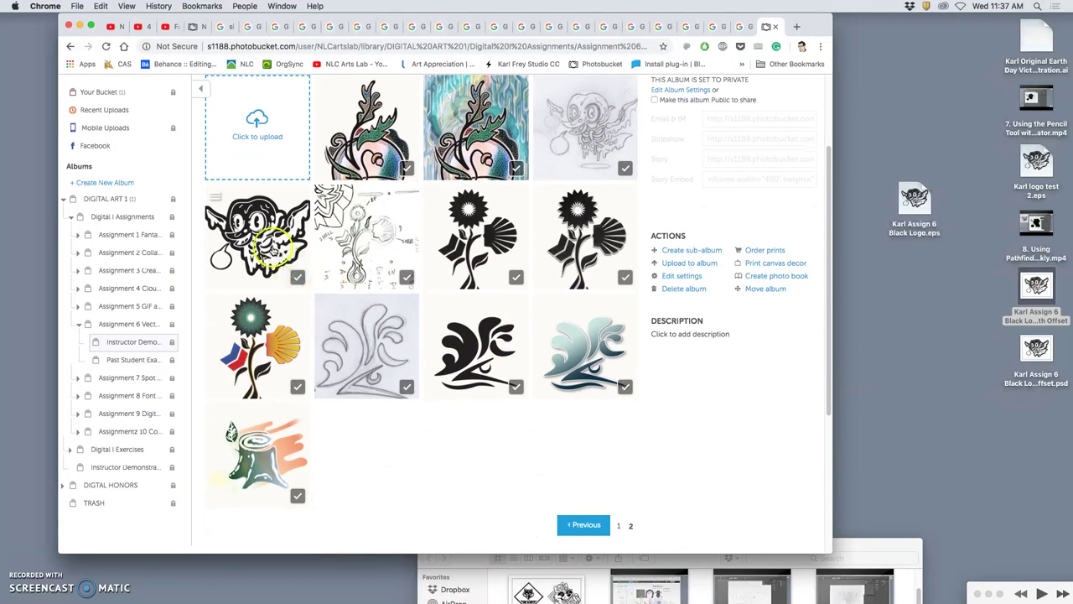
{"action": "scroll", "coordinate": [406, 304], "scroll_direction": "up", "scroll_amount": 3}
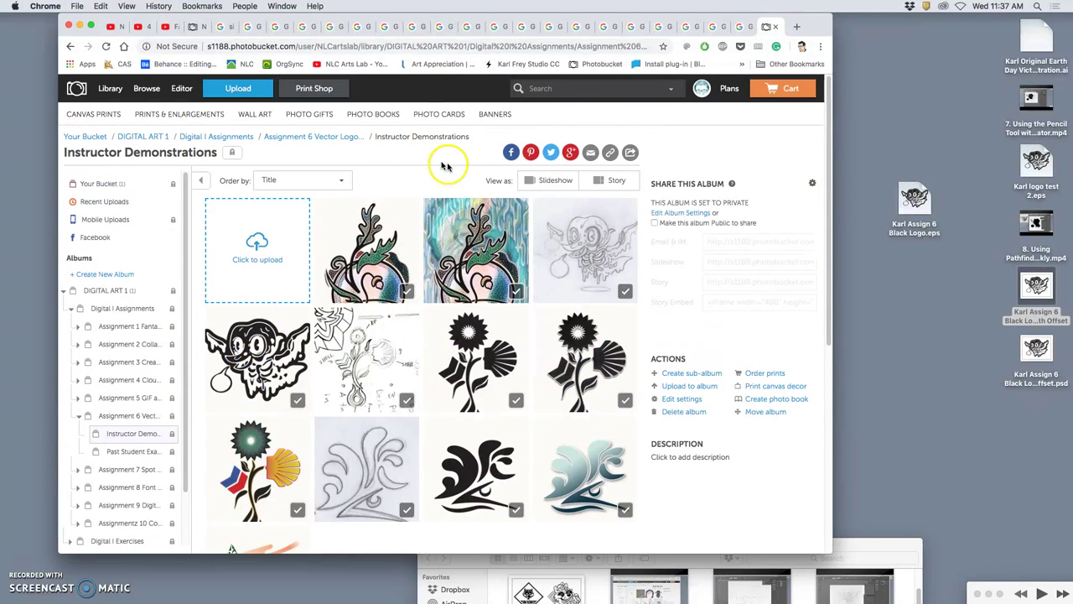
{"action": "left_click", "coordinate": [543, 214]}
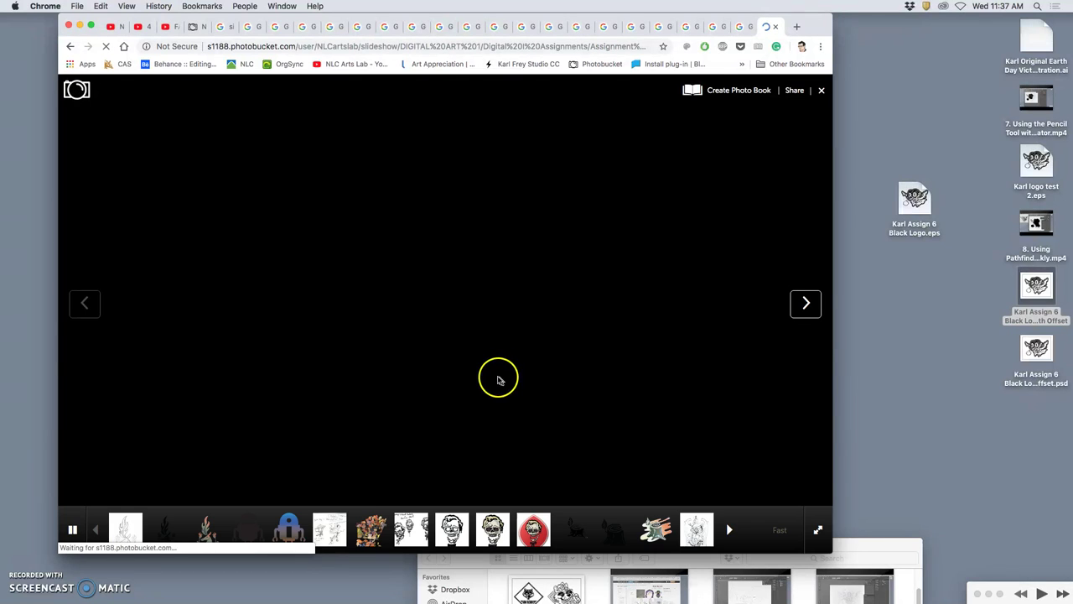
Step: Pause the Photobucket slideshow and page the thumbnail strip past image 12
{"action": "left_click", "coordinate": [639, 529]}
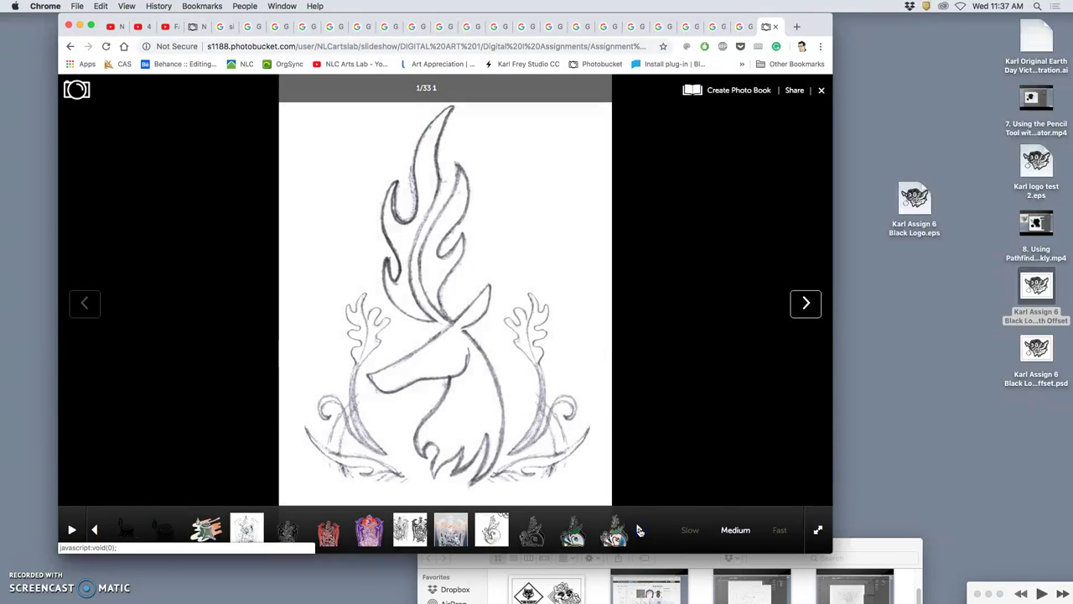
{"action": "left_click", "coordinate": [95, 529]}
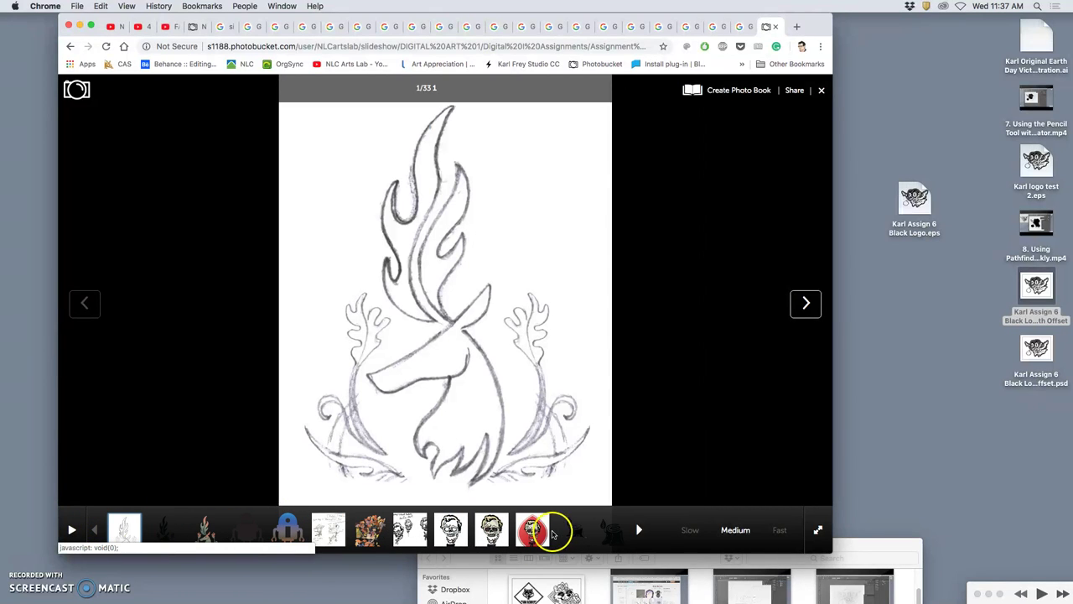
{"action": "left_click", "coordinate": [575, 535]}
{"action": "left_click", "coordinate": [634, 530]}
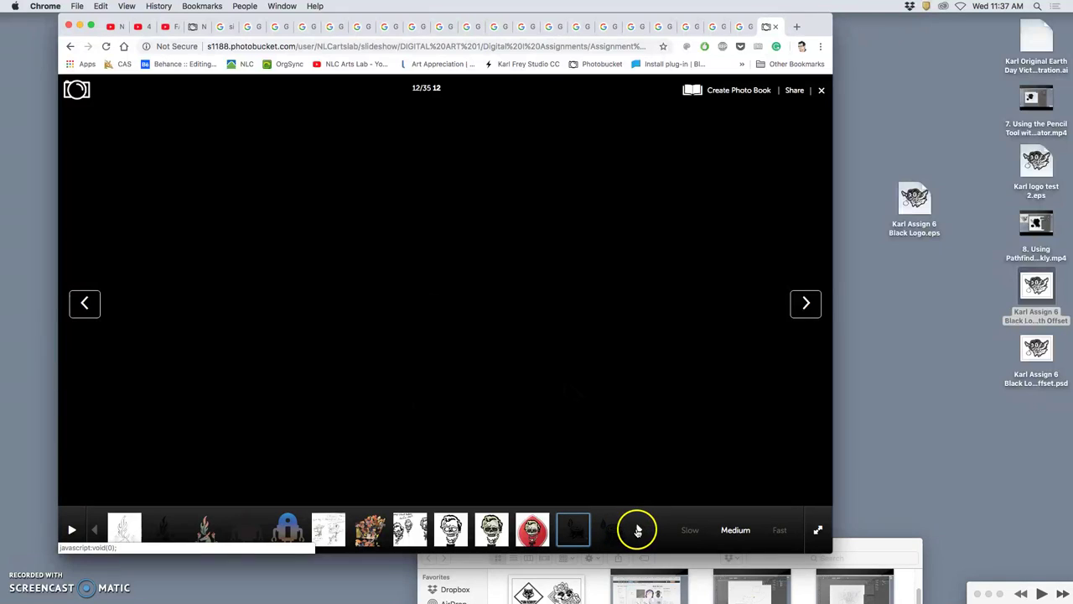
{"action": "left_click", "coordinate": [637, 530]}
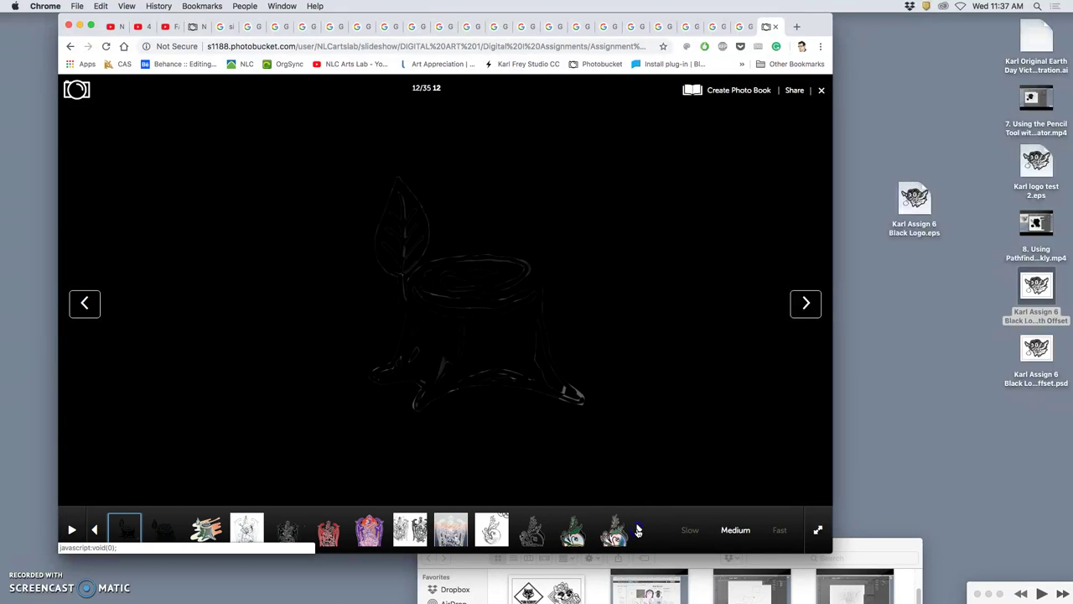
Step: View images 22 and 24, FA17 Karl 2 and 4, then show the slideshow full screen
{"action": "left_click", "coordinate": [536, 532]}
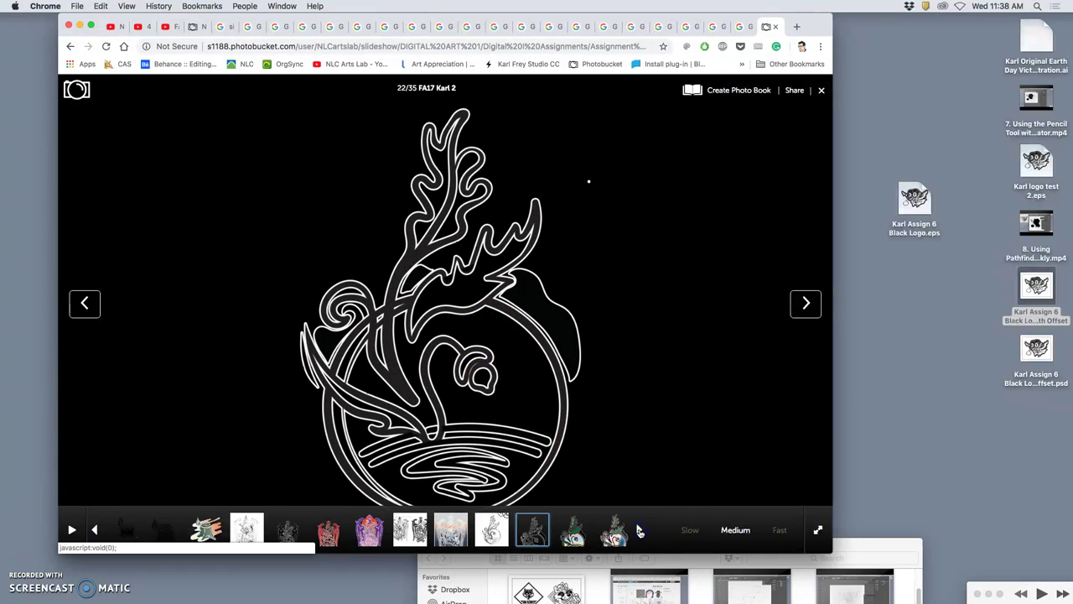
{"action": "left_click", "coordinate": [616, 532]}
{"action": "left_click", "coordinate": [93, 529]}
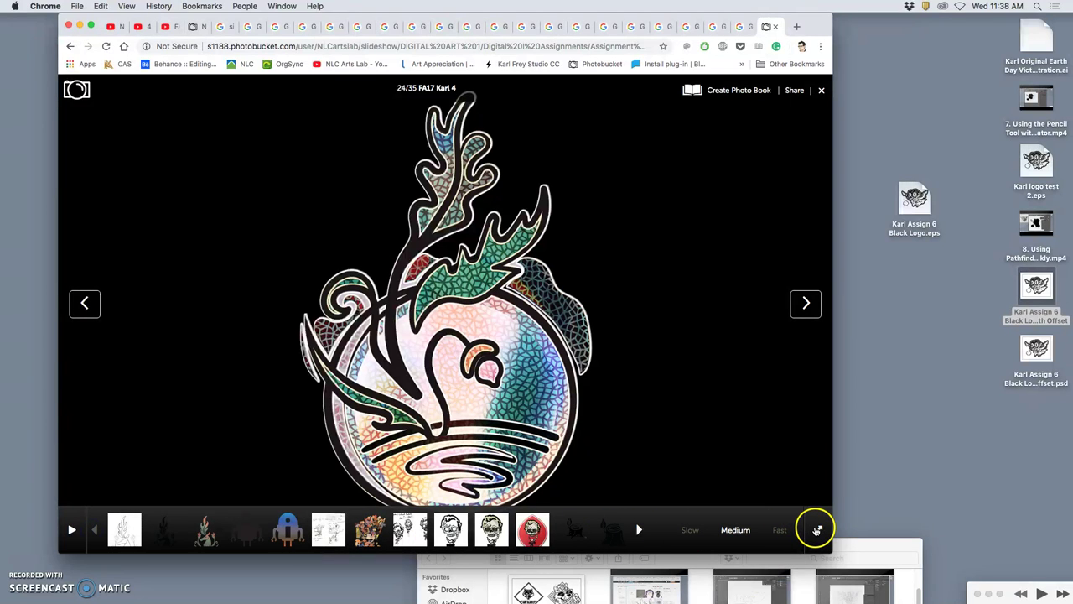
{"action": "left_click", "coordinate": [816, 530]}
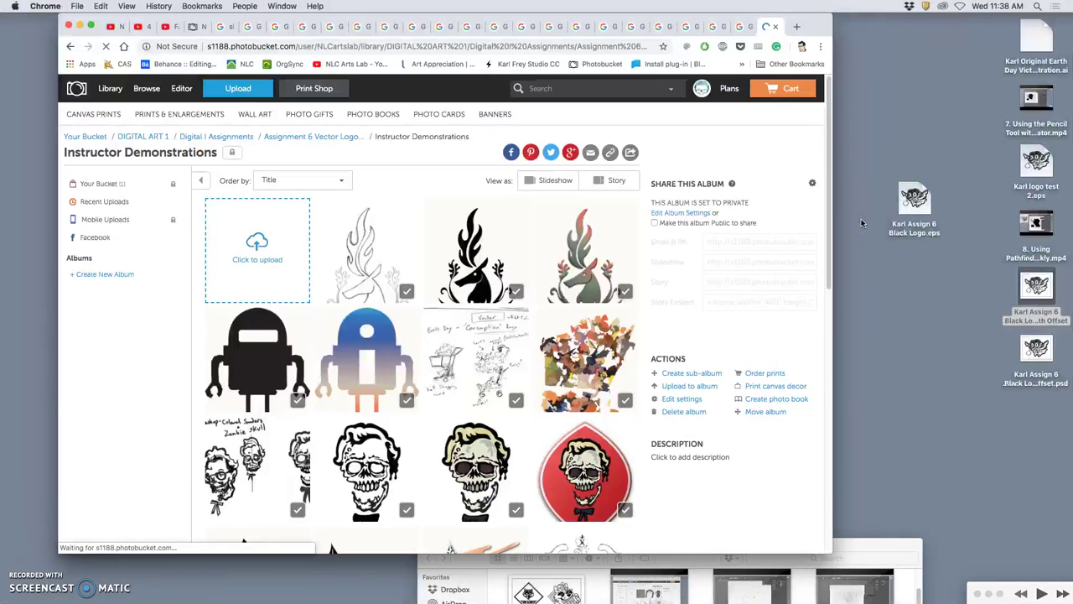
Step: Scroll down the Instructor Demonstrations album and go to page 2
{"action": "scroll", "coordinate": [586, 453], "scroll_direction": "down", "scroll_amount": 5}
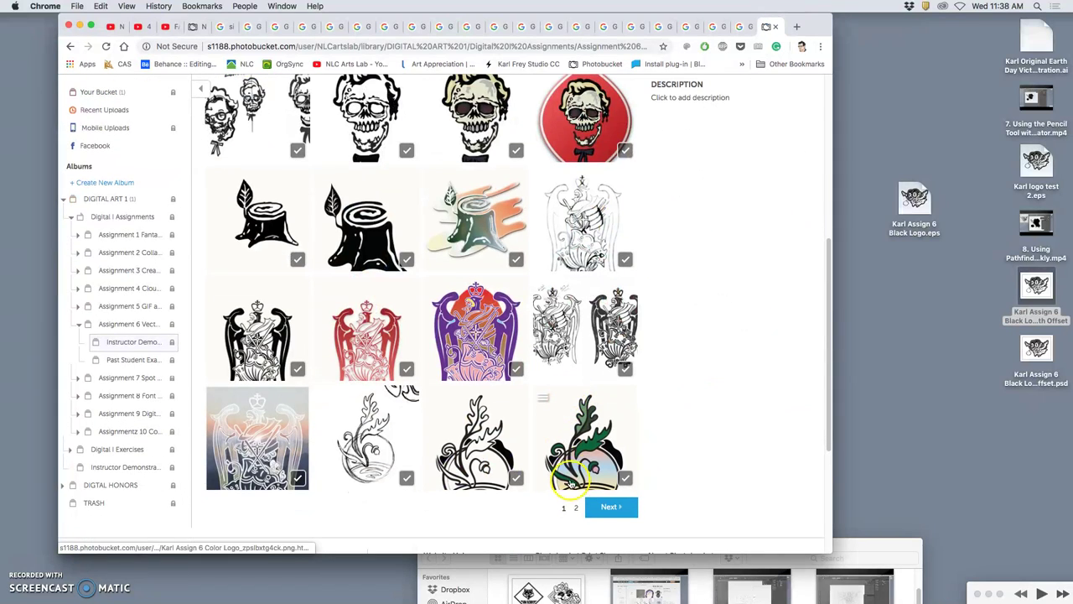
{"action": "left_click", "coordinate": [575, 507]}
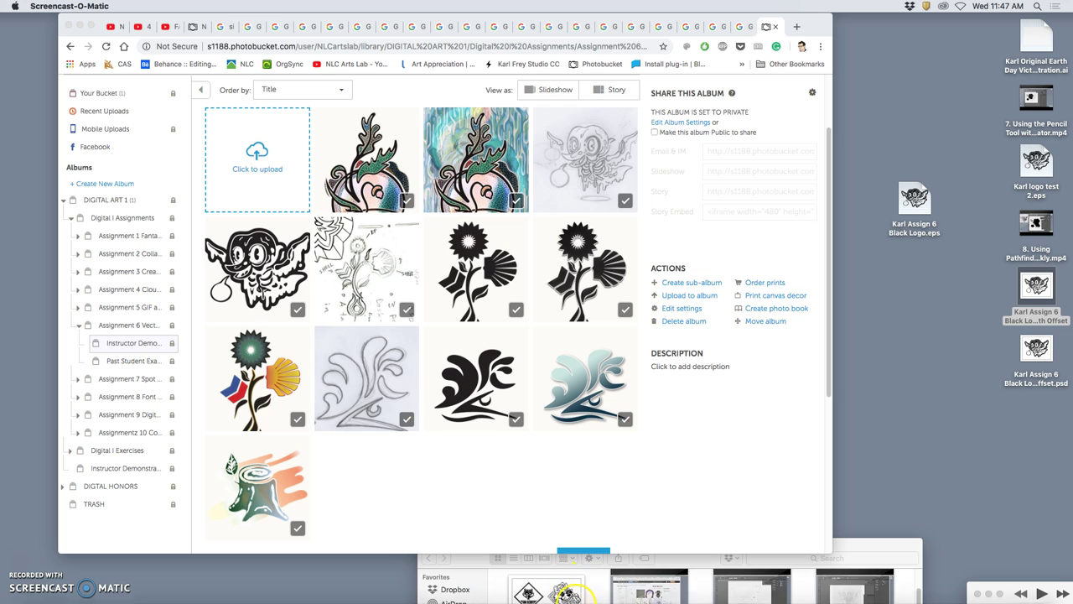
{"action": "mouse_move", "coordinate": [576, 597]}
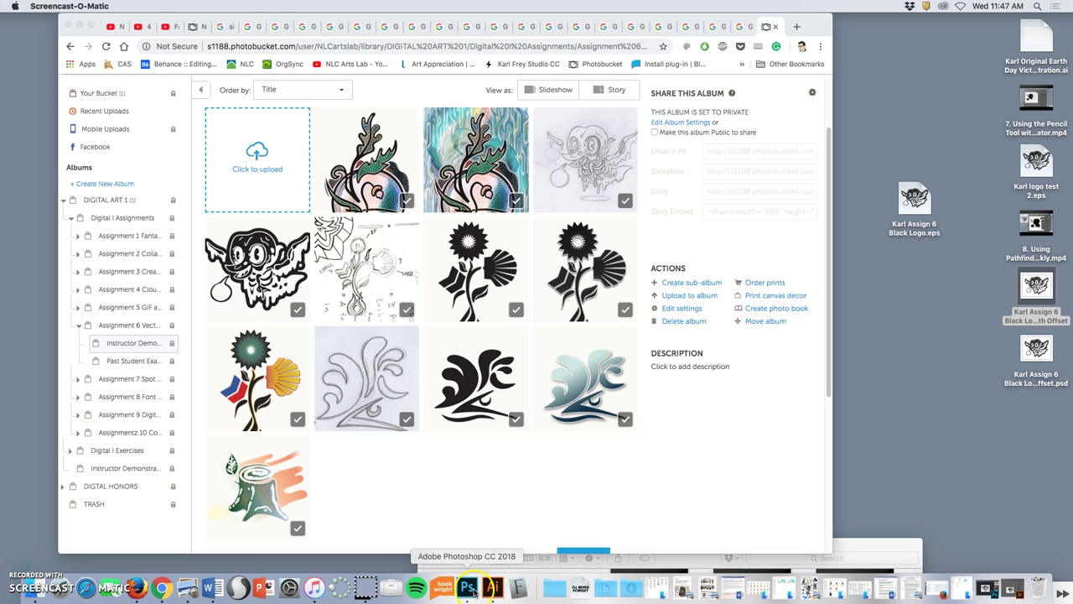
Step: In Photoshop, show the white background layer, hide the original logo, and select the logo copy
{"action": "left_click", "coordinate": [467, 588]}
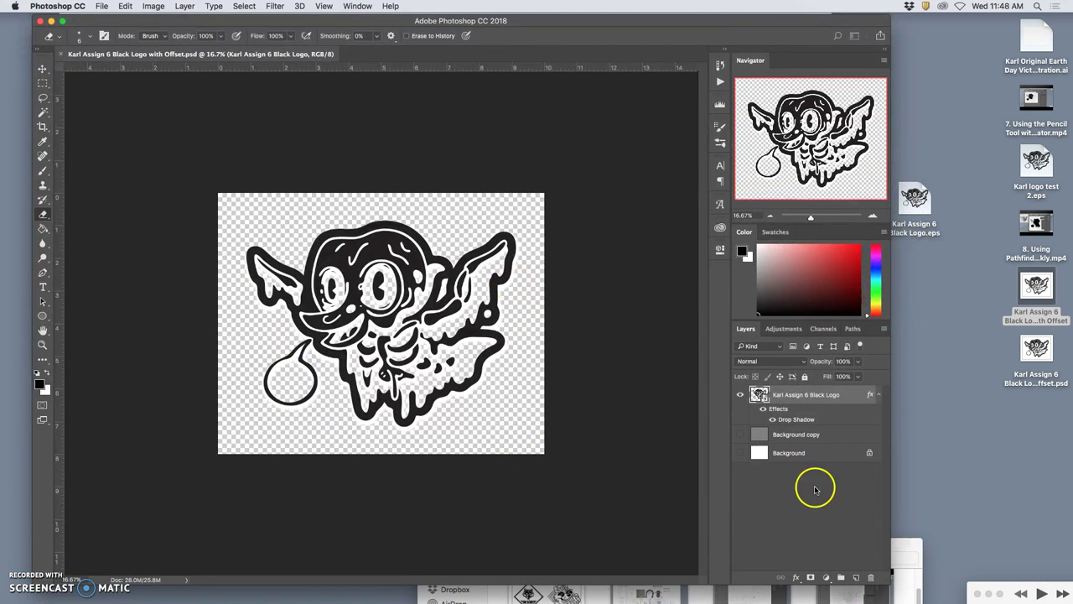
{"action": "left_click", "coordinate": [739, 453]}
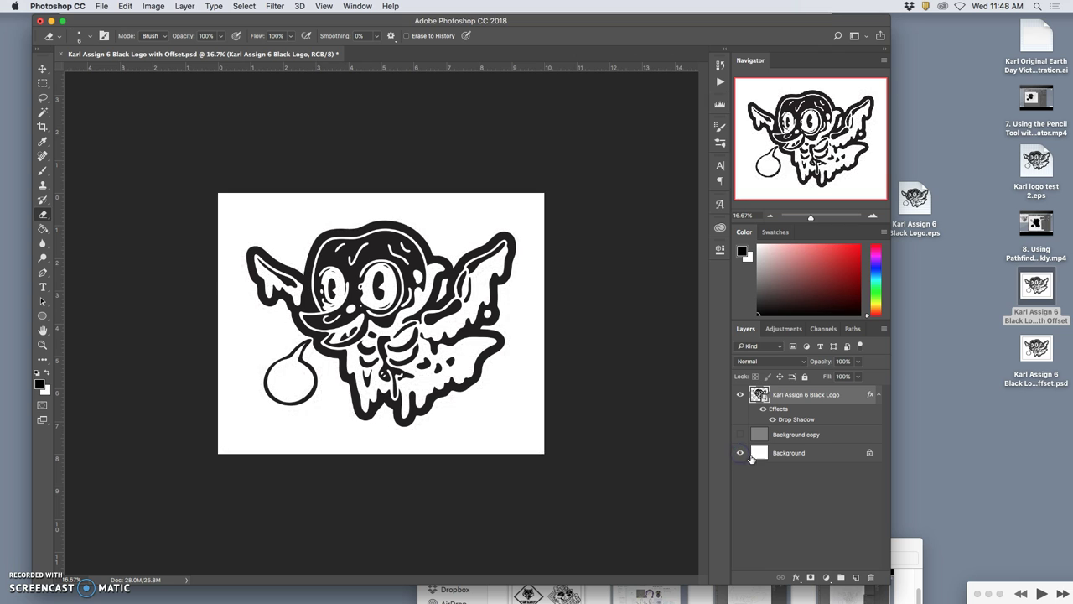
{"action": "left_click_drag", "start_coordinate": [763, 460], "coordinate": [742, 442]}
{"action": "left_click", "coordinate": [741, 435]}
{"action": "left_click", "coordinate": [788, 415]}
Step: Add a red #fa0303 Color Overlay in the logo copy's Layer Style
{"action": "double_click", "coordinate": [782, 410]}
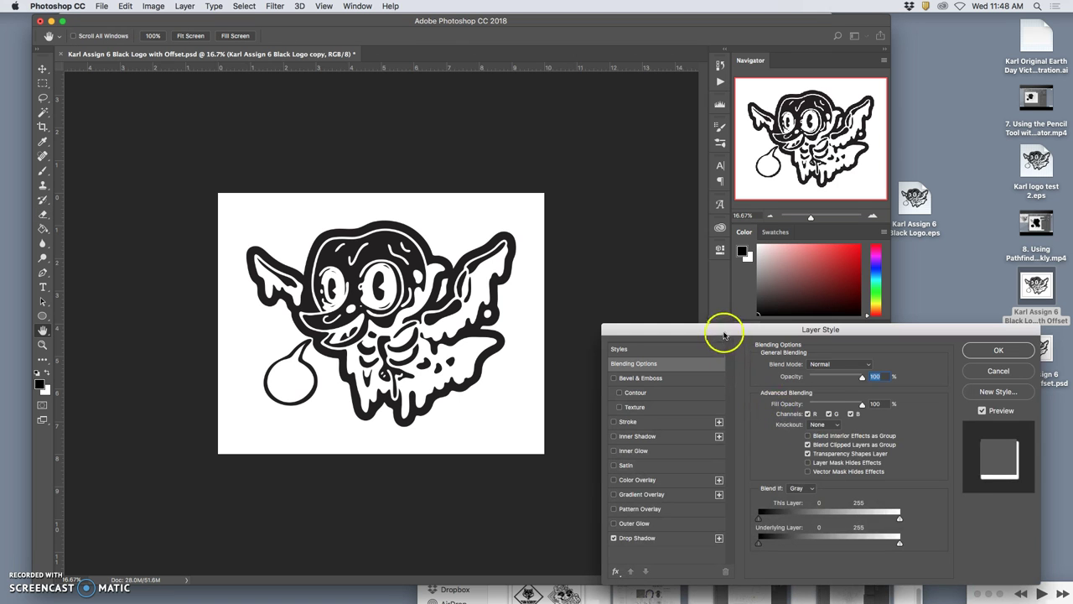
{"action": "left_click_drag", "start_coordinate": [723, 335], "coordinate": [723, 157]}
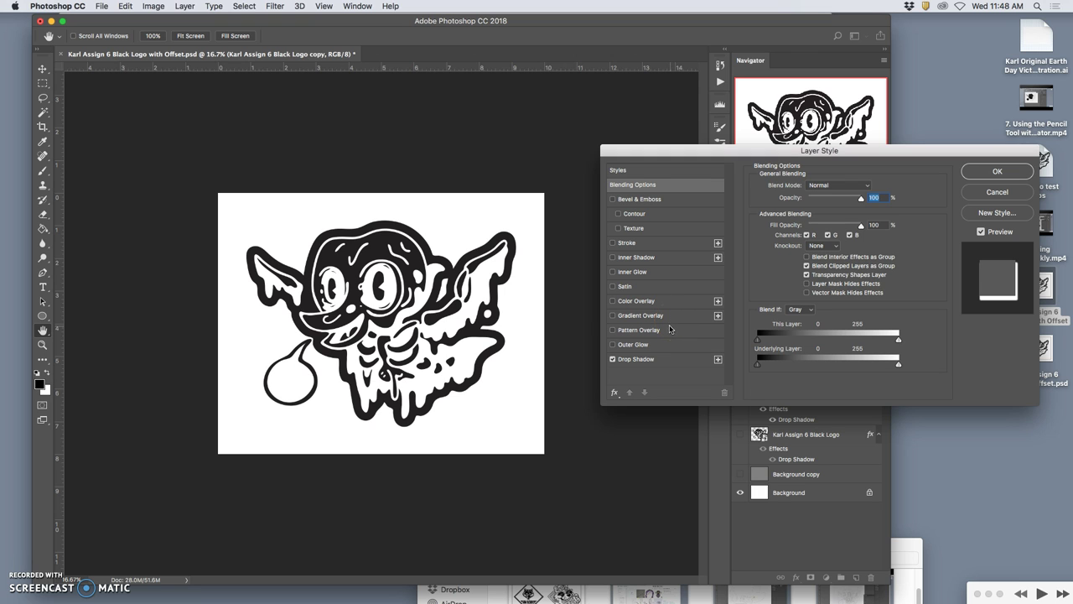
{"action": "left_click", "coordinate": [611, 300]}
{"action": "left_click", "coordinate": [644, 301]}
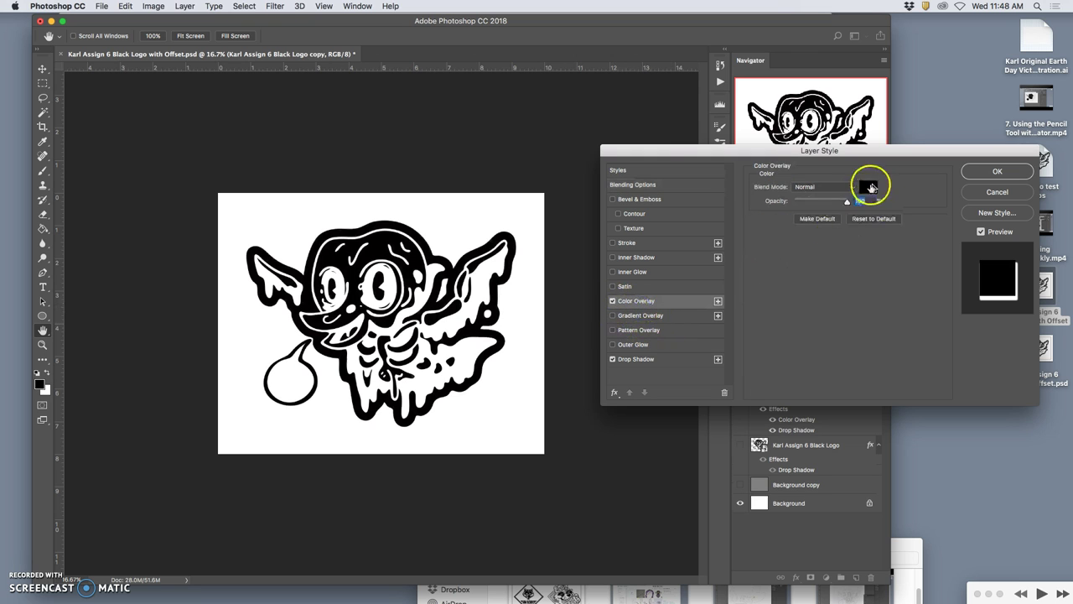
{"action": "left_click", "coordinate": [868, 187]}
{"action": "left_click", "coordinate": [709, 110]}
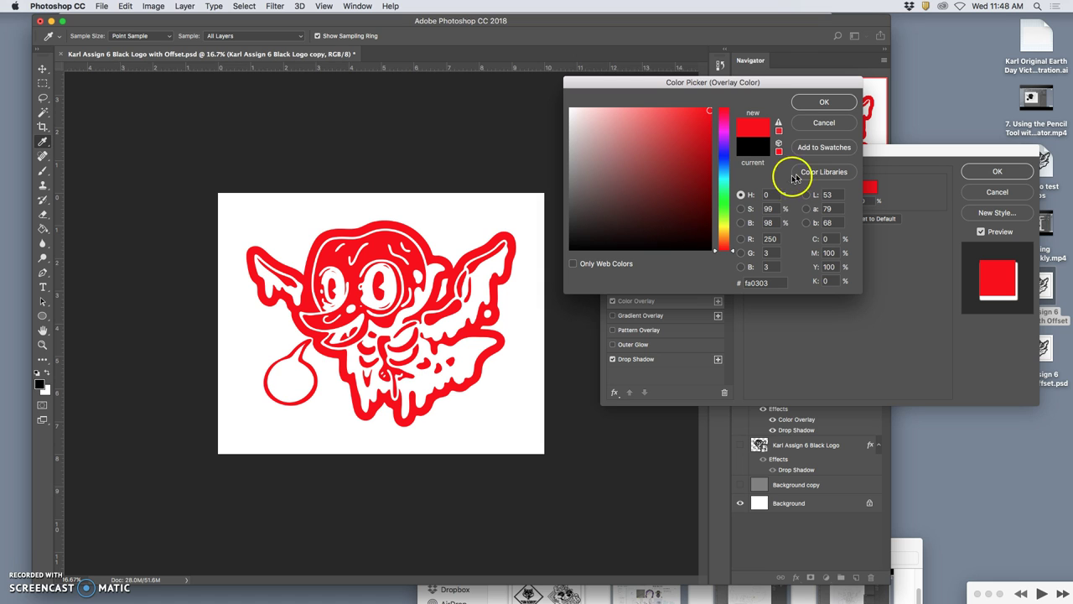
{"action": "left_click", "coordinate": [824, 102]}
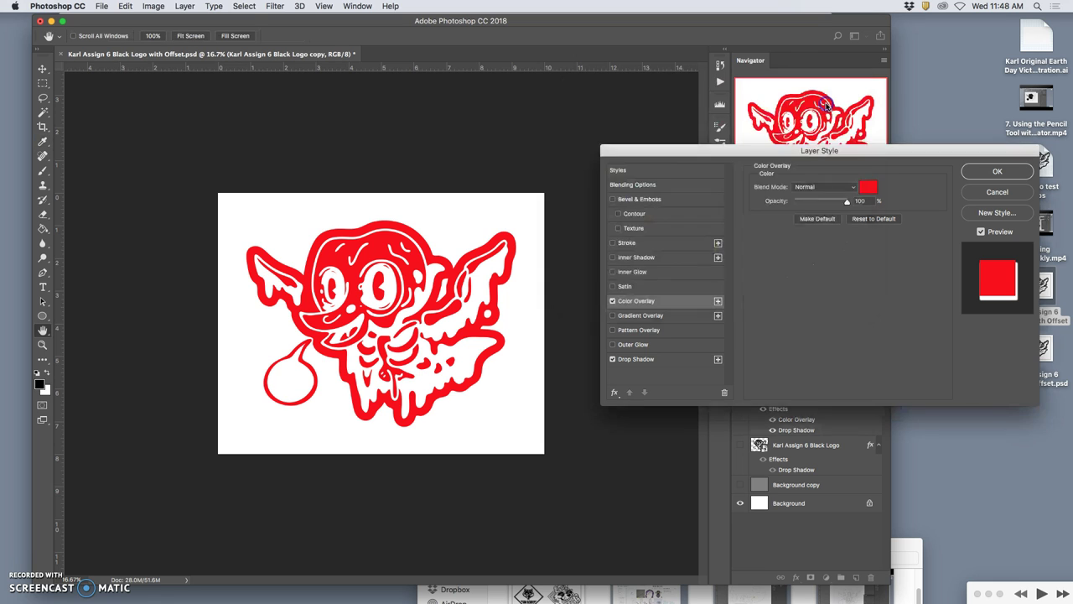
Step: Swap the Color Overlay for a Gradient Overlay at Normal blend, 100% opacity, 139° angle
{"action": "left_click", "coordinate": [613, 300]}
{"action": "left_click", "coordinate": [613, 315]}
{"action": "left_click", "coordinate": [642, 316]}
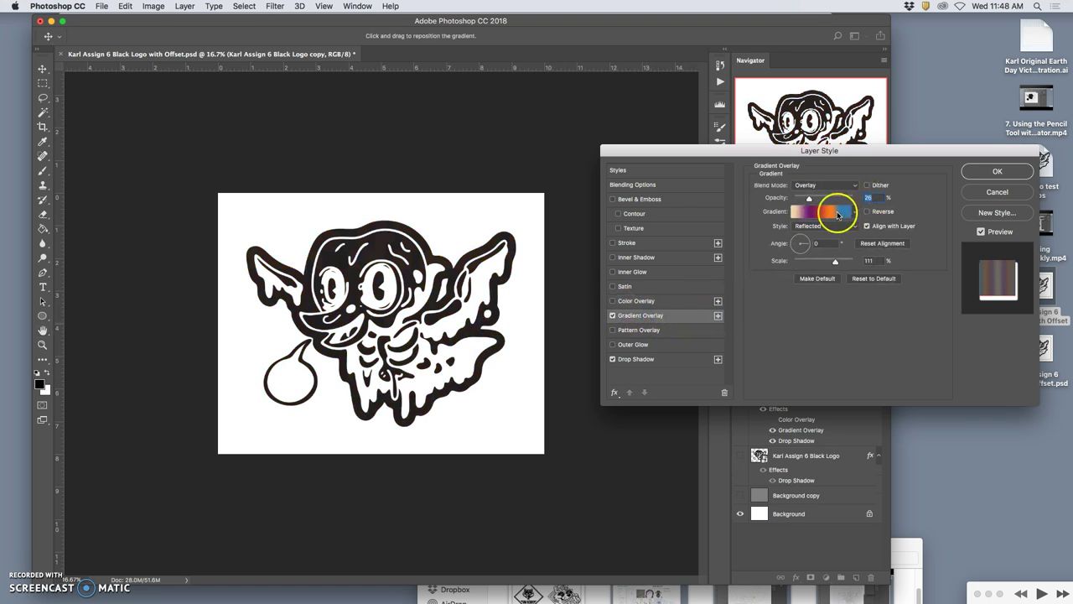
{"action": "left_click", "coordinate": [821, 184]}
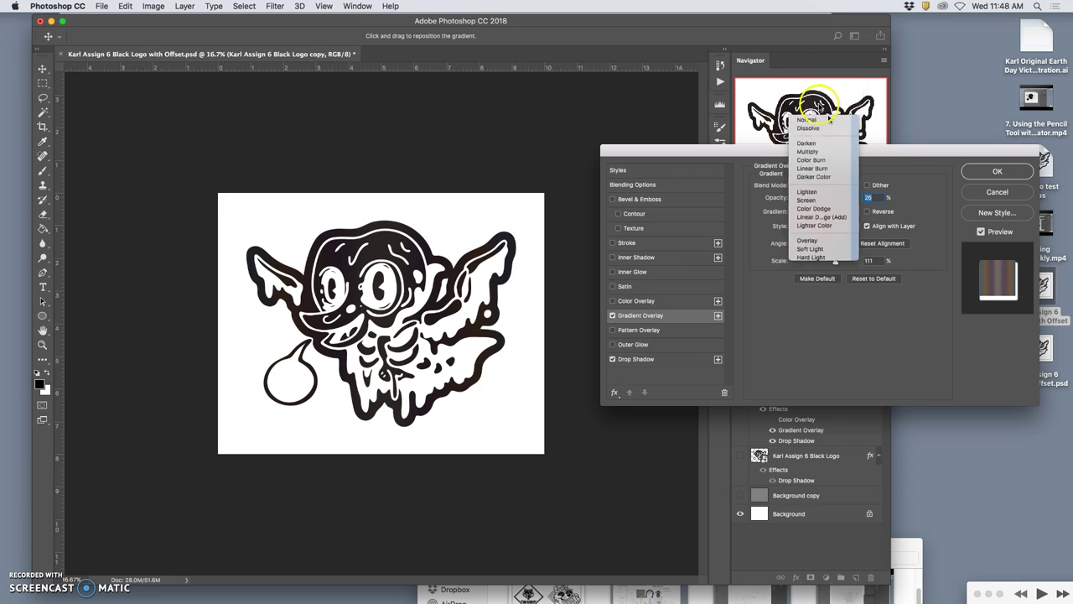
{"action": "left_click", "coordinate": [809, 119]}
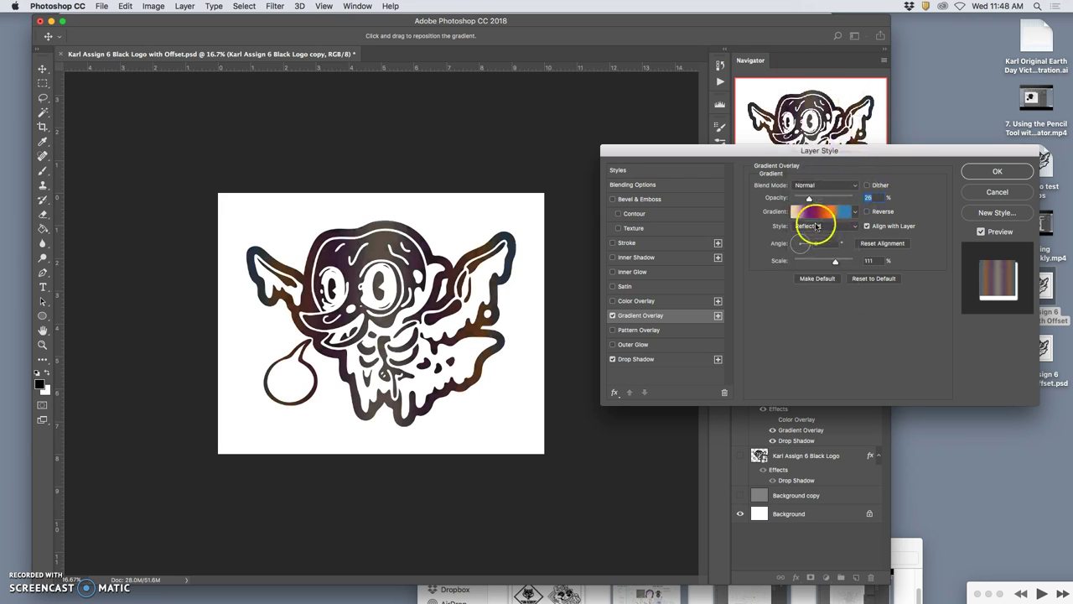
{"action": "type", "text": "100"}
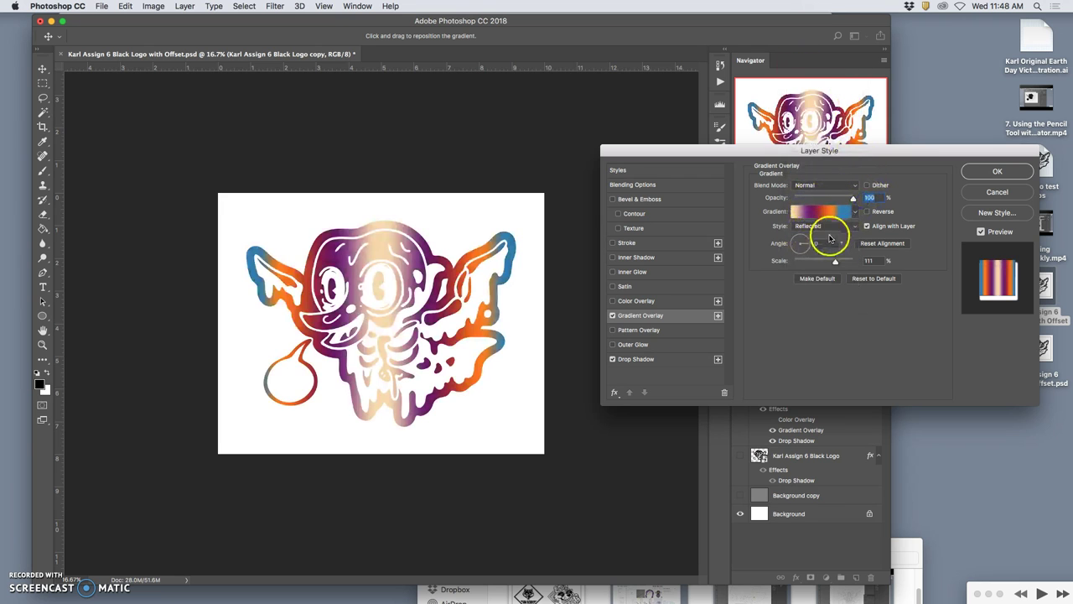
{"action": "left_click_drag", "start_coordinate": [821, 234], "coordinate": [854, 263]}
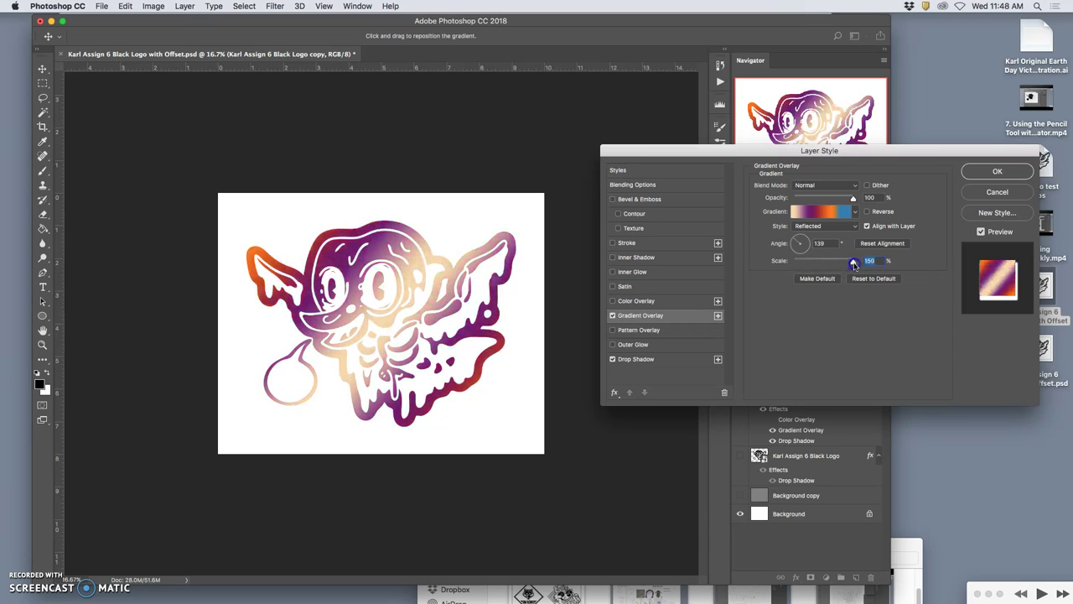
Step: Edit the gradient, moving the orange stop left and changing the purple stop to blue
{"action": "left_click", "coordinate": [819, 212]}
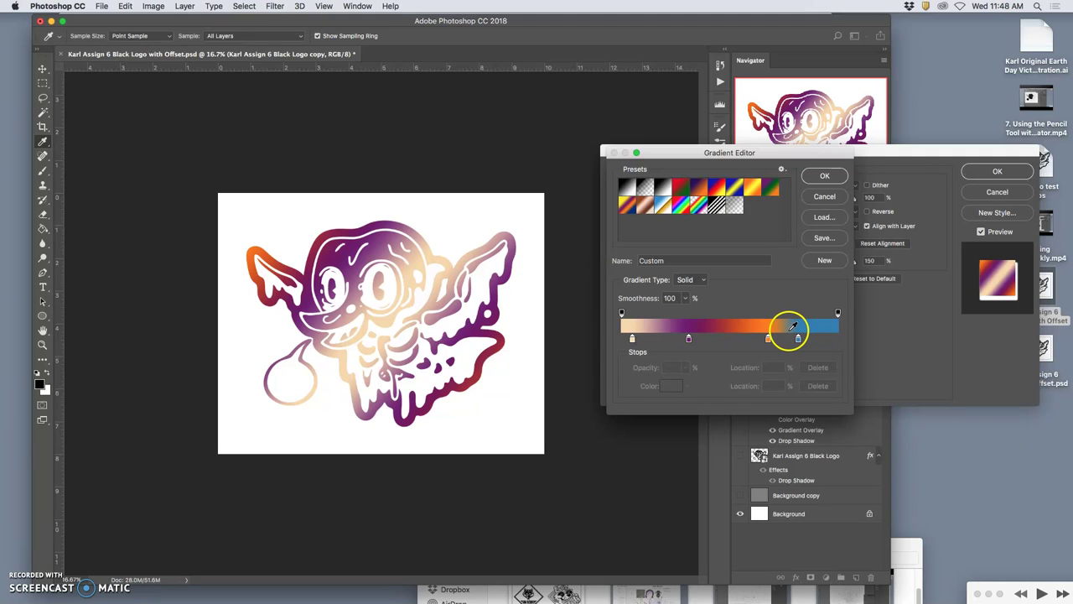
{"action": "left_click_drag", "start_coordinate": [768, 339], "coordinate": [671, 342]}
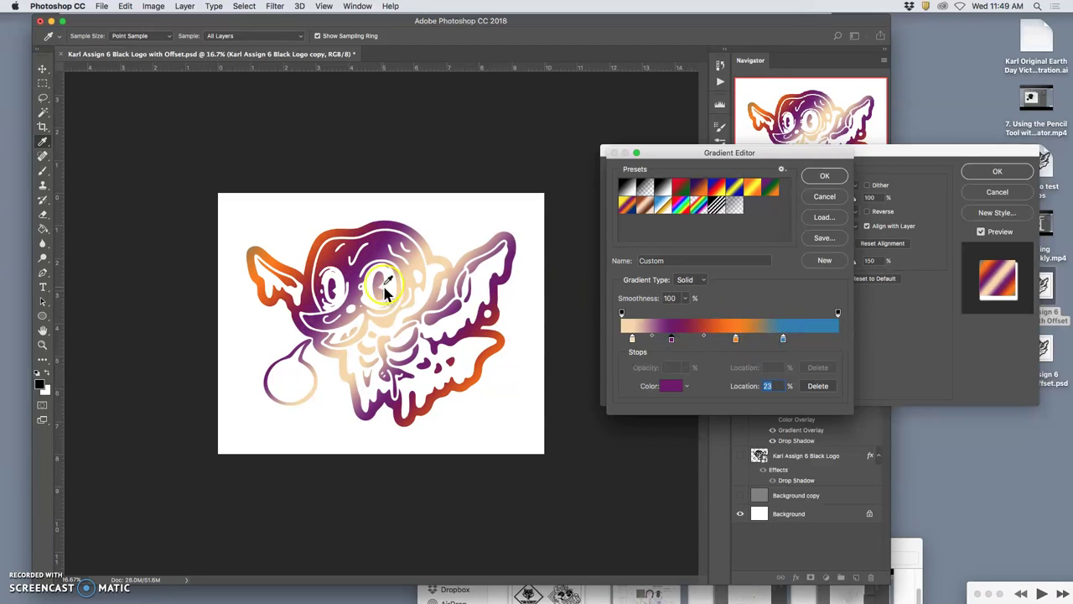
{"action": "double_click", "coordinate": [672, 341]}
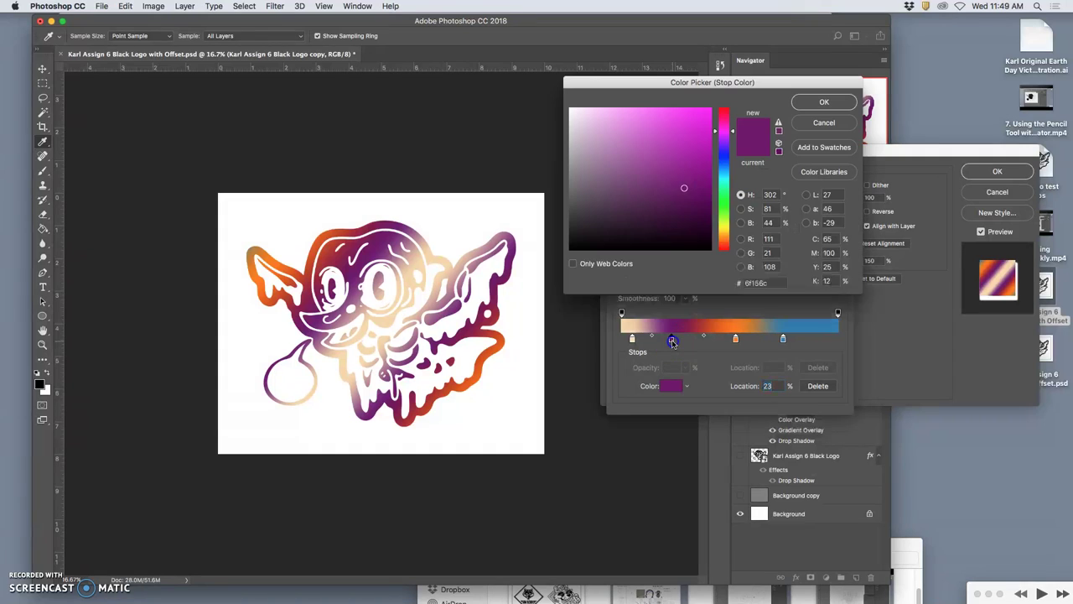
{"action": "left_click_drag", "start_coordinate": [719, 162], "coordinate": [722, 171]}
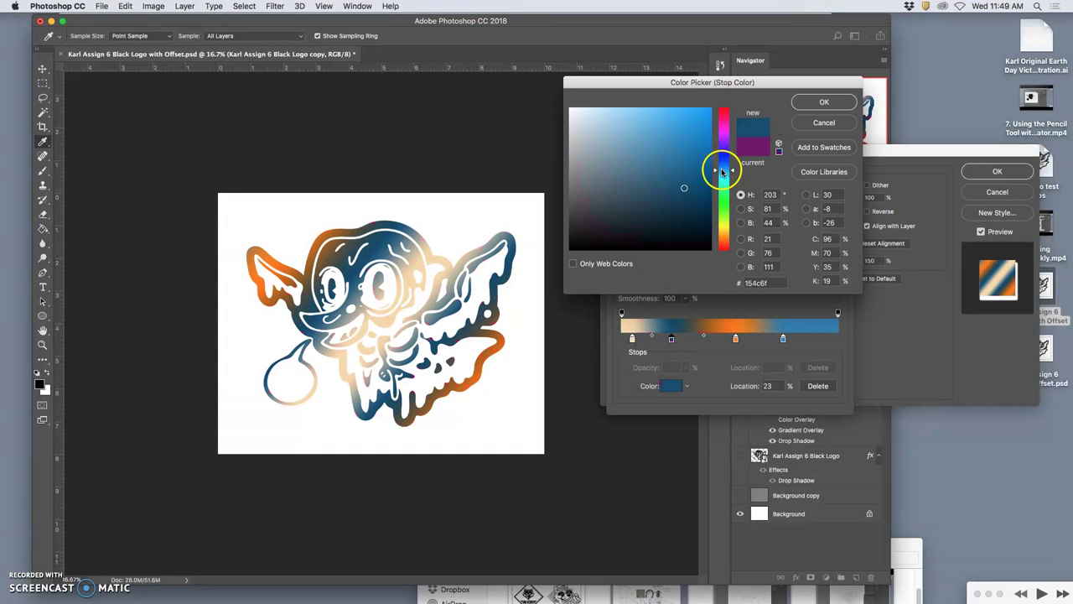
{"action": "left_click", "coordinate": [822, 103]}
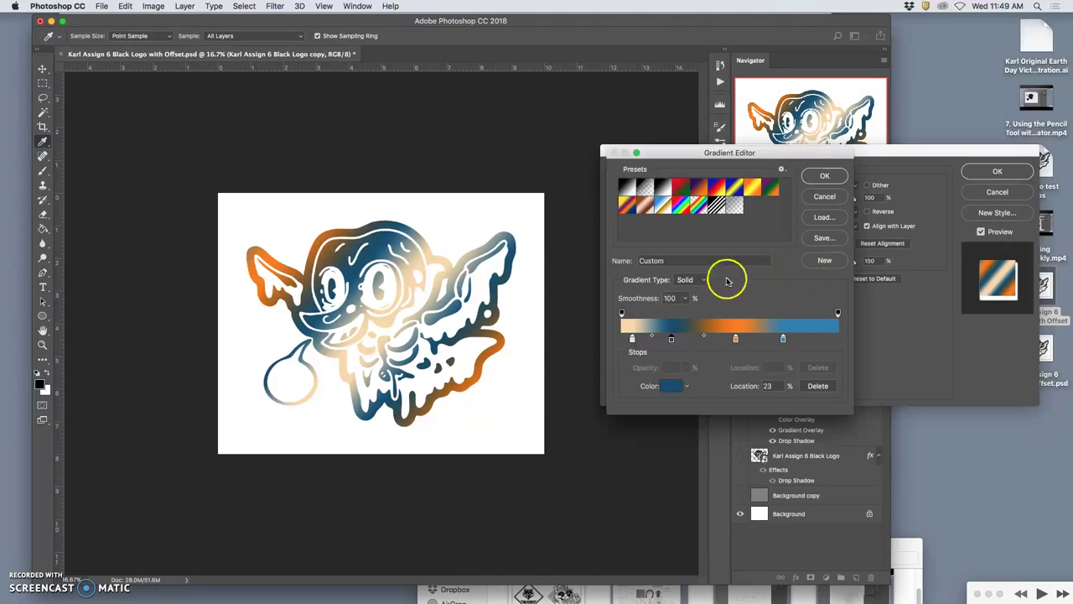
{"action": "left_click", "coordinate": [820, 178]}
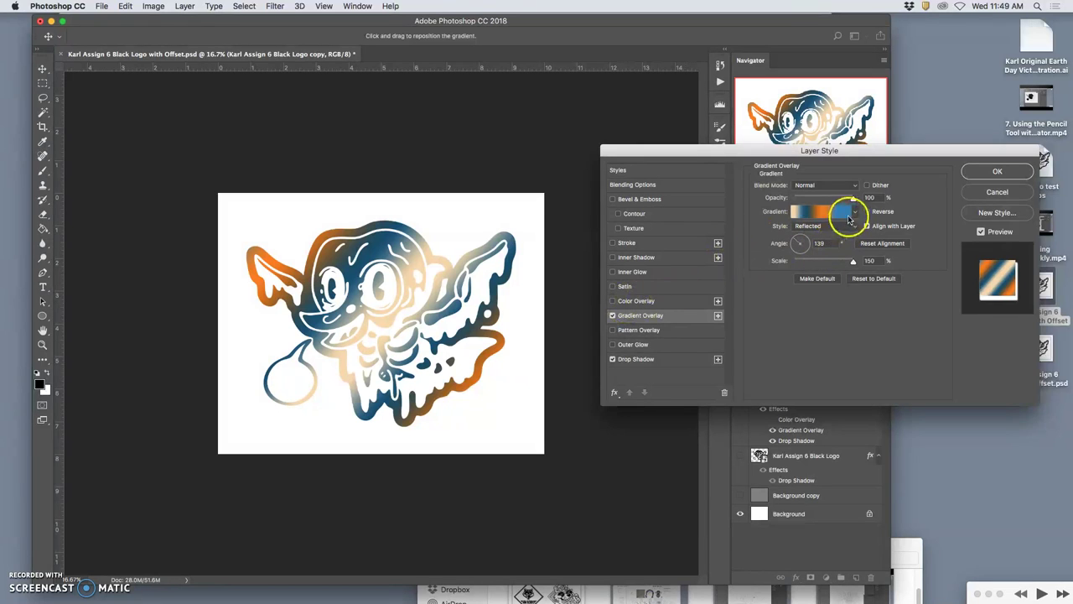
Step: Re-enable the red Color Overlay at 20% opacity and apply the layer style
{"action": "left_click", "coordinate": [612, 300]}
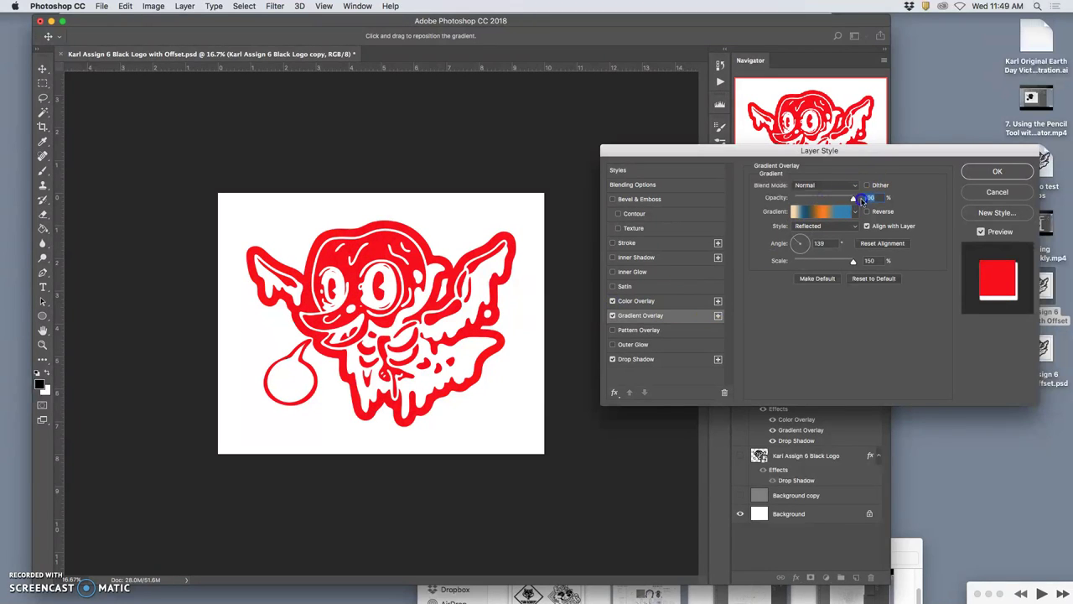
{"action": "left_click", "coordinate": [688, 300]}
{"action": "left_click_drag", "start_coordinate": [846, 201], "coordinate": [811, 202]}
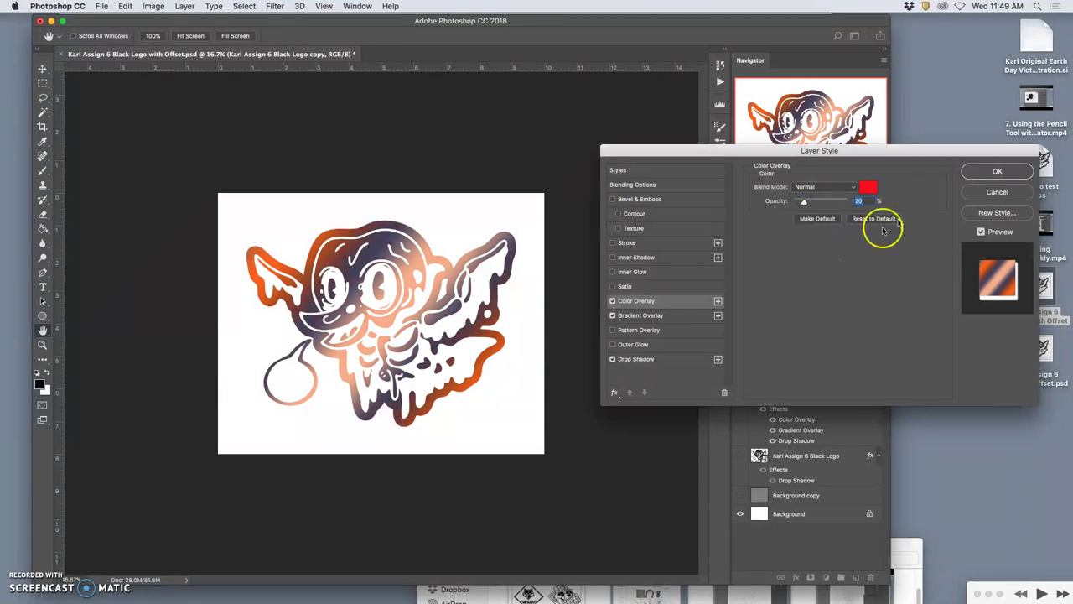
{"action": "left_click", "coordinate": [975, 171]}
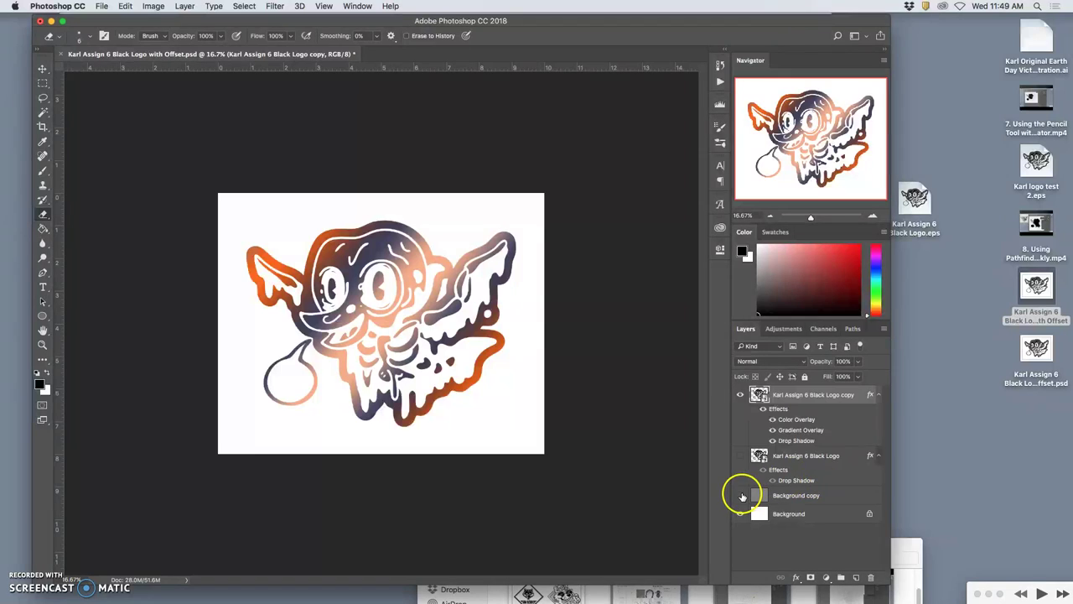
Step: Show the grey Background copy layer and Magic Wand-select the grey background with Contiguous on
{"action": "left_click", "coordinate": [741, 496]}
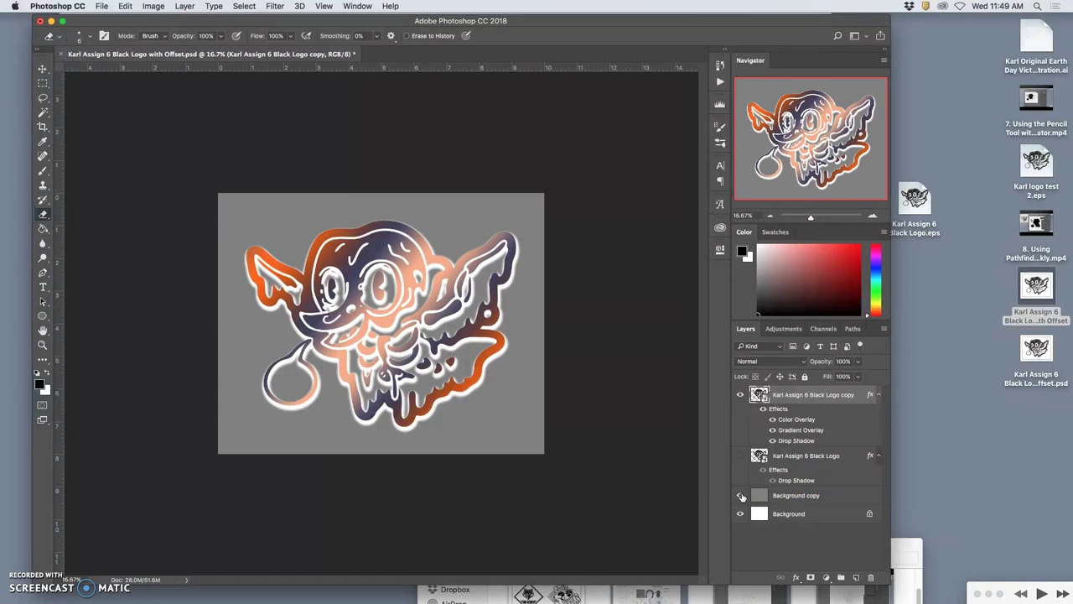
{"action": "double_click", "coordinate": [741, 495]}
{"action": "left_click", "coordinate": [739, 396]}
{"action": "left_click", "coordinate": [738, 396]}
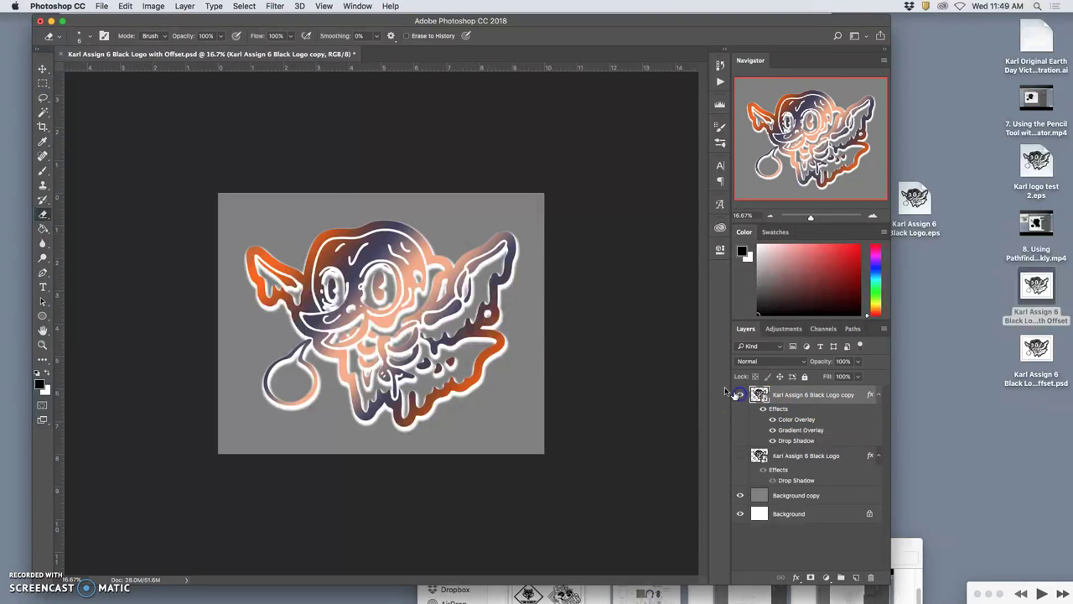
{"action": "left_click", "coordinate": [43, 114]}
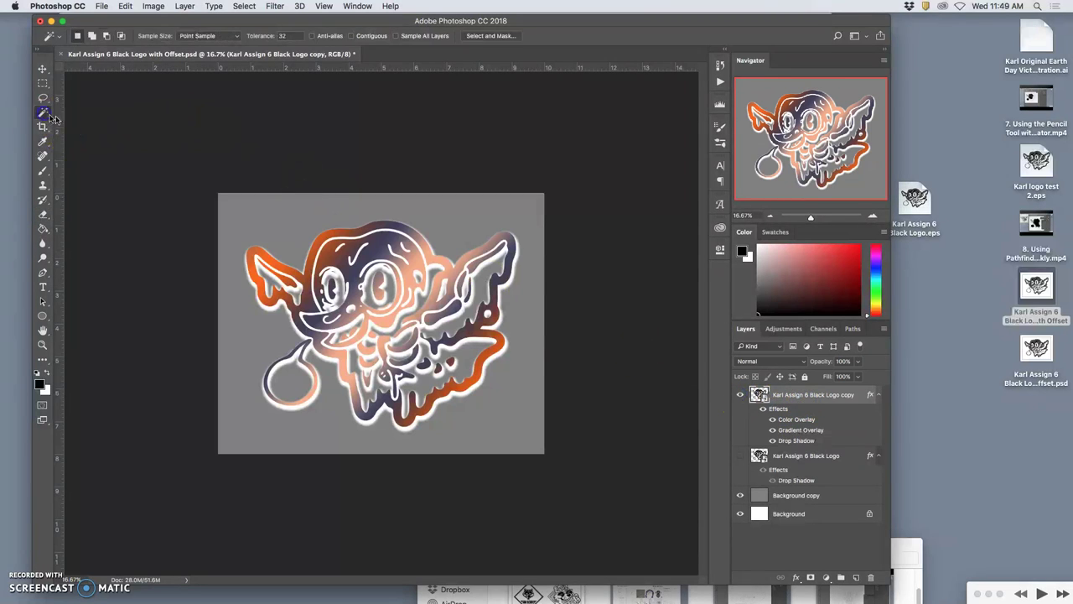
{"action": "left_click", "coordinate": [352, 37]}
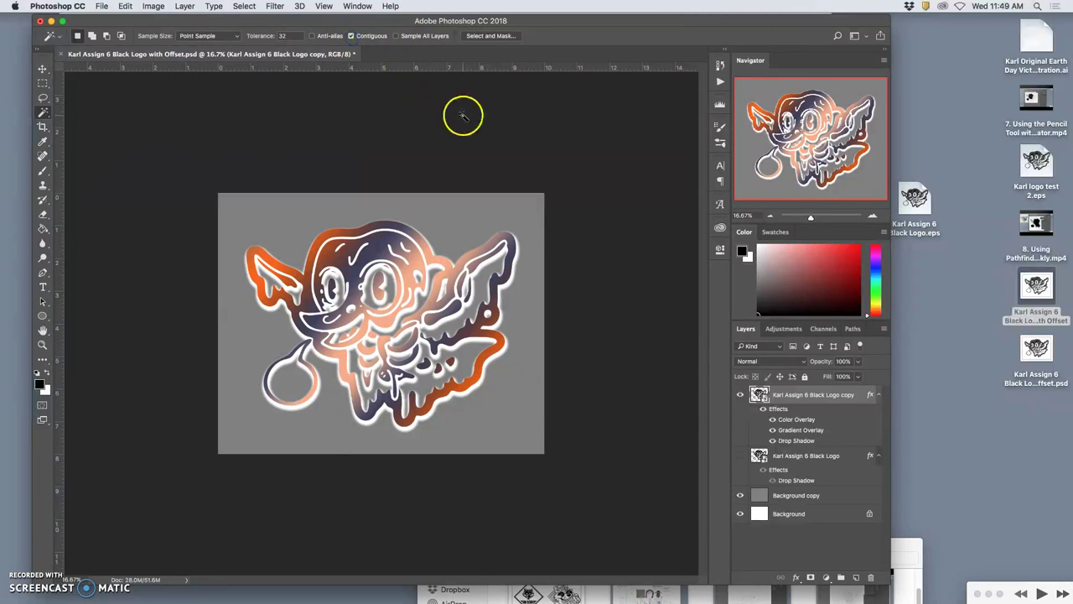
{"action": "left_click", "coordinate": [462, 209]}
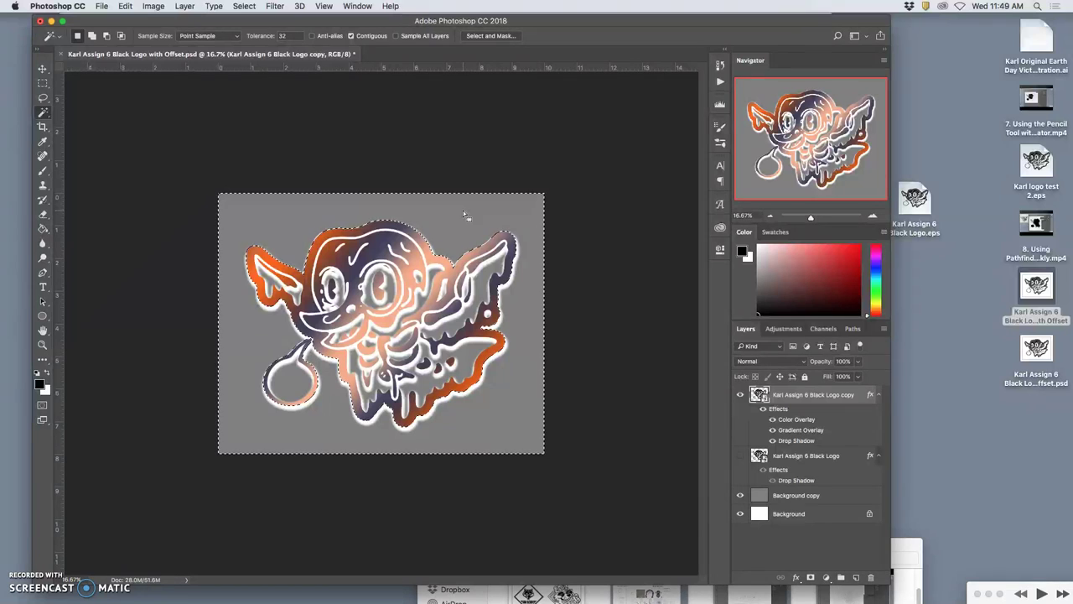
Step: Add an empty Layer 1, hide the logo copy, and inverse the selection to the logo silhouette
{"action": "left_click", "coordinate": [856, 577]}
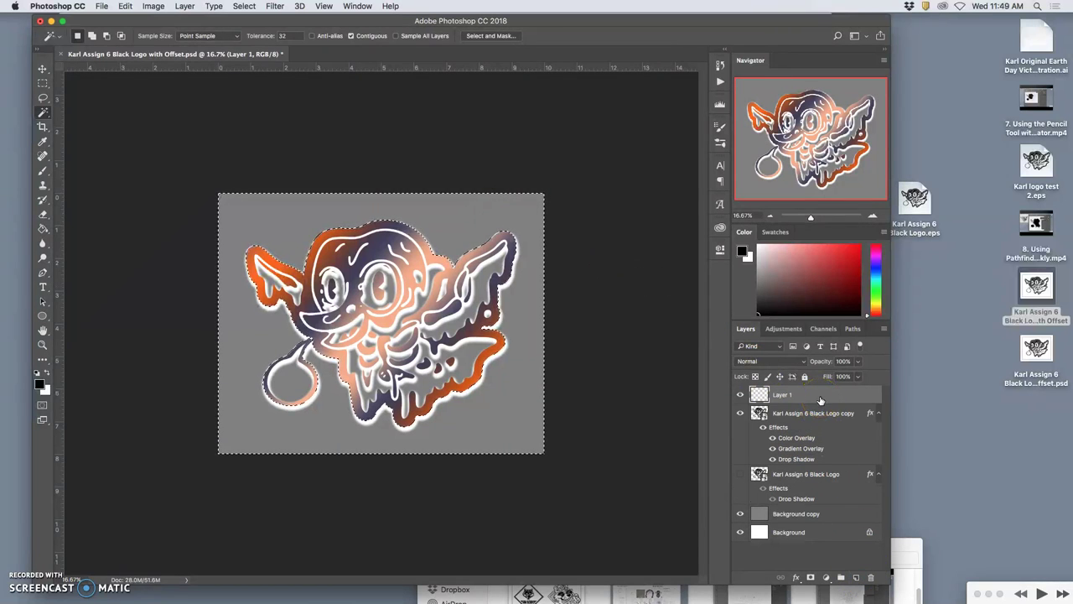
{"action": "left_click", "coordinate": [740, 413]}
{"action": "left_click", "coordinate": [483, 384]}
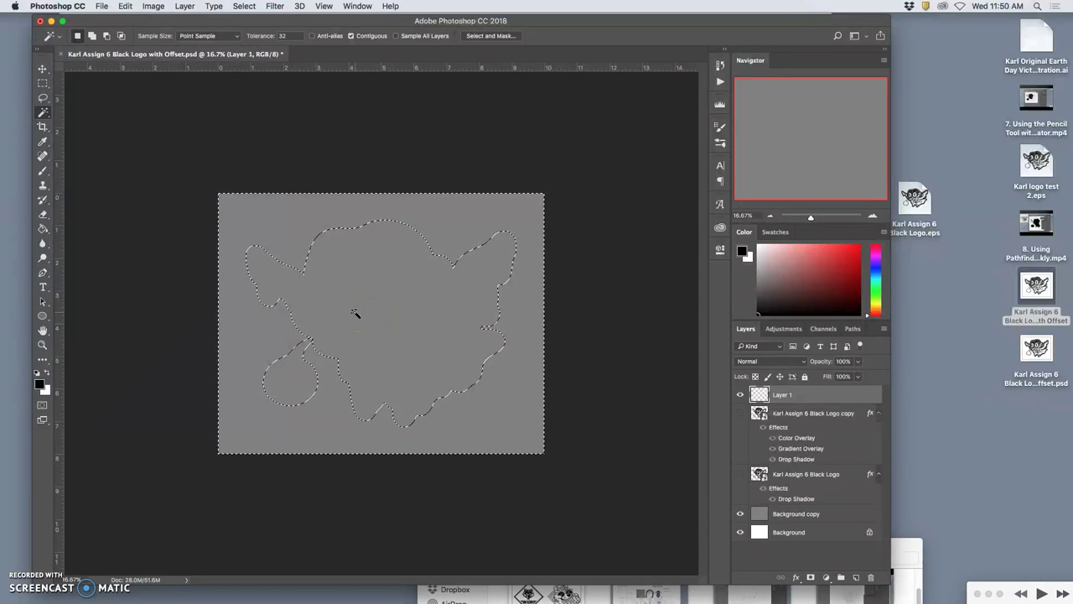
{"action": "left_click", "coordinate": [249, 6]}
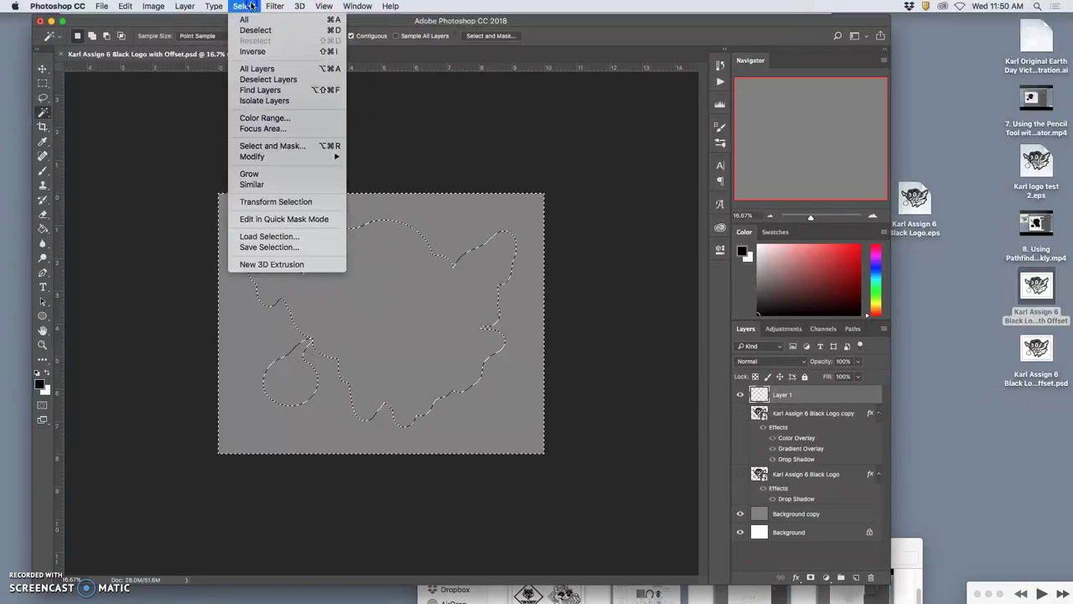
{"action": "left_click", "coordinate": [254, 51]}
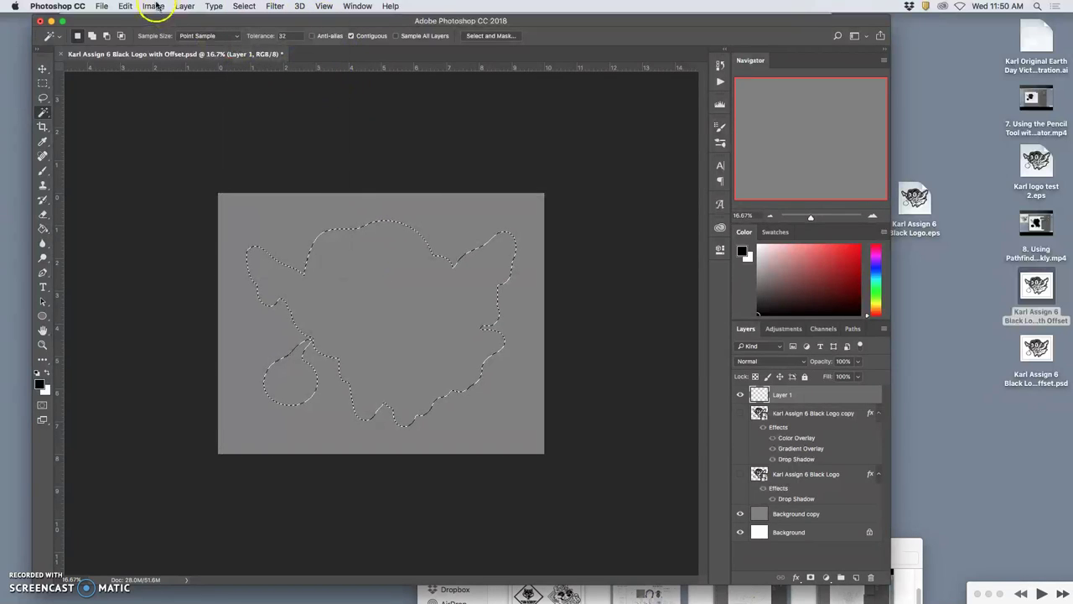